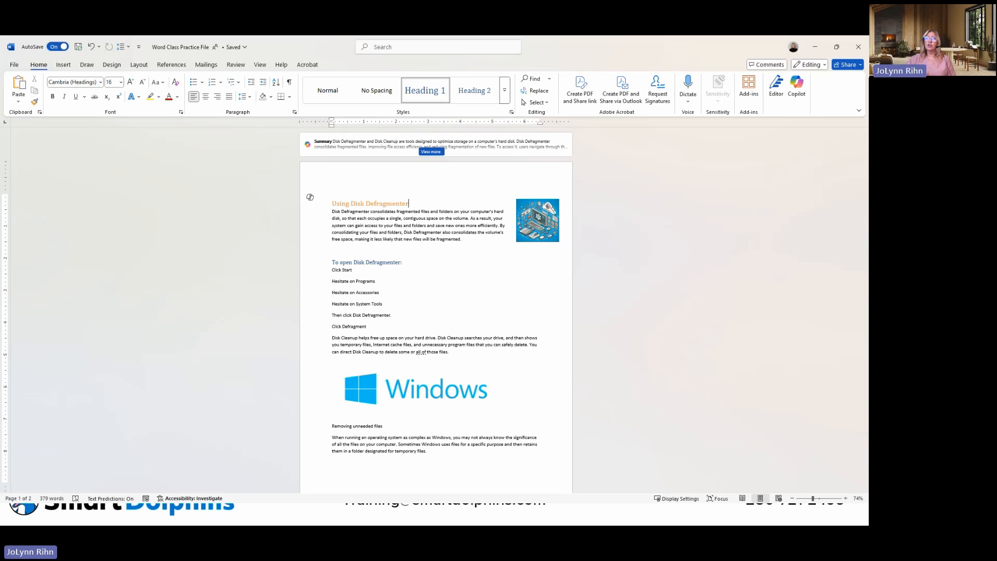
# - Set the document zoom to 100% and show the Navigation pane
pyautogui.click(820, 499)
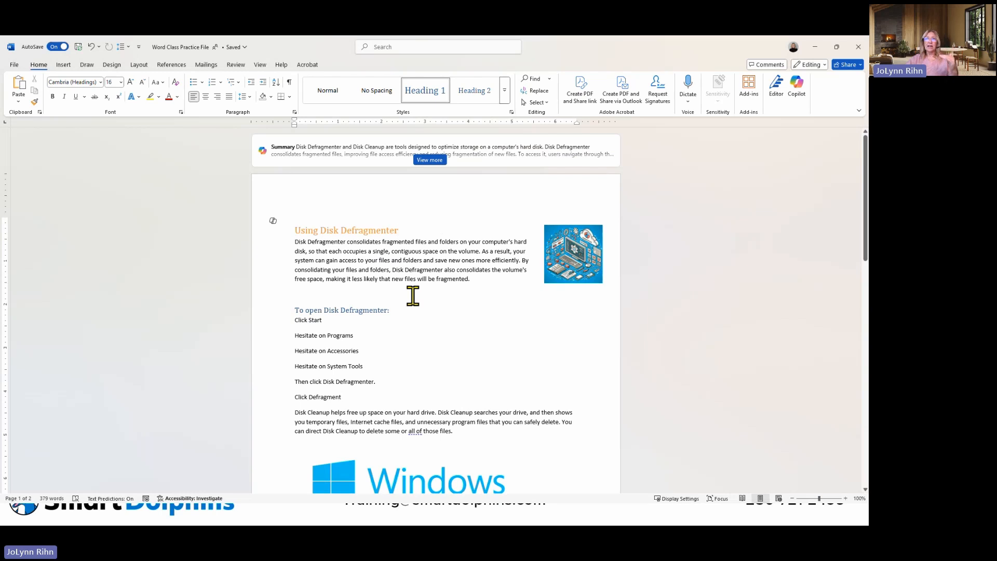
pyautogui.click(397, 230)
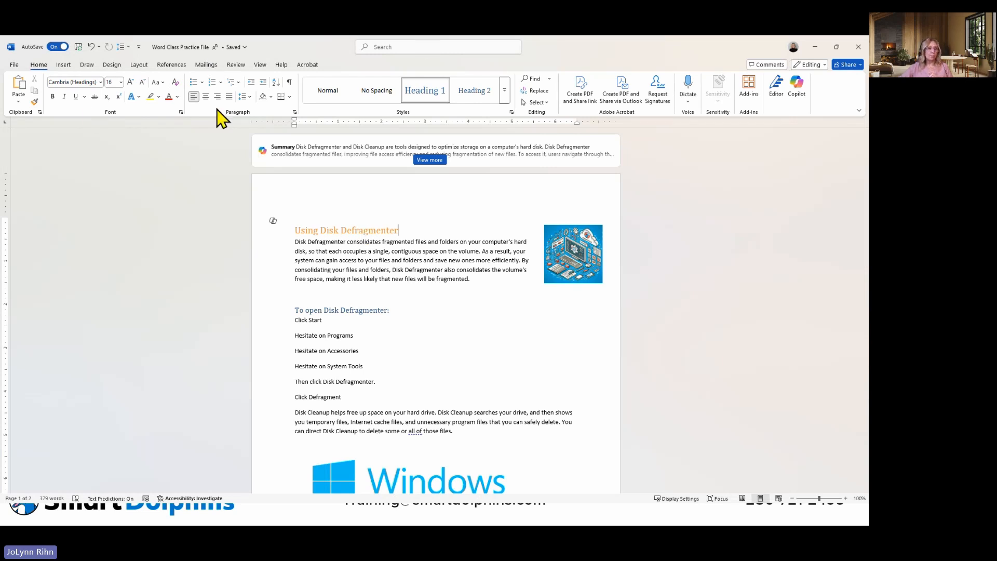
pyautogui.click(260, 65)
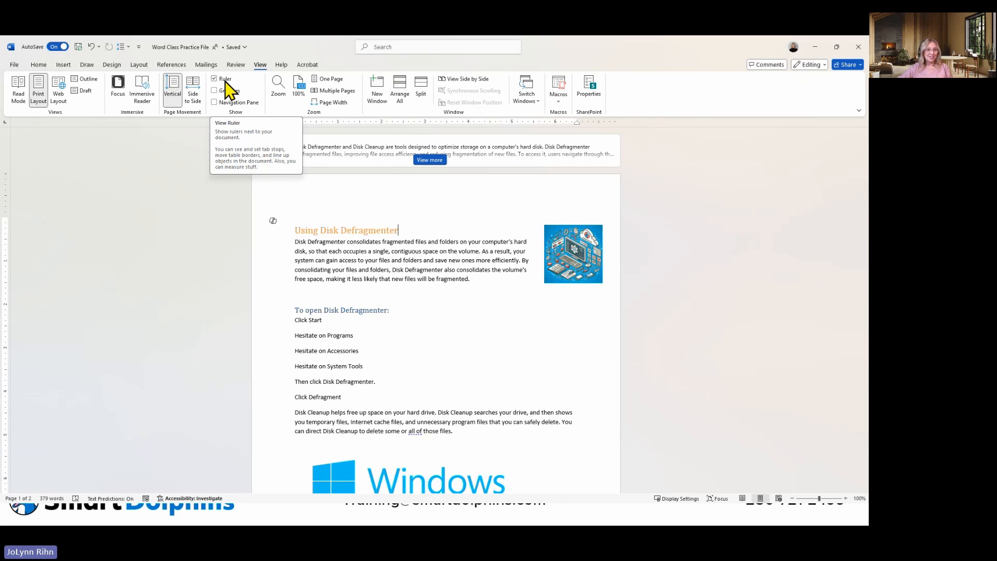
pyautogui.click(229, 104)
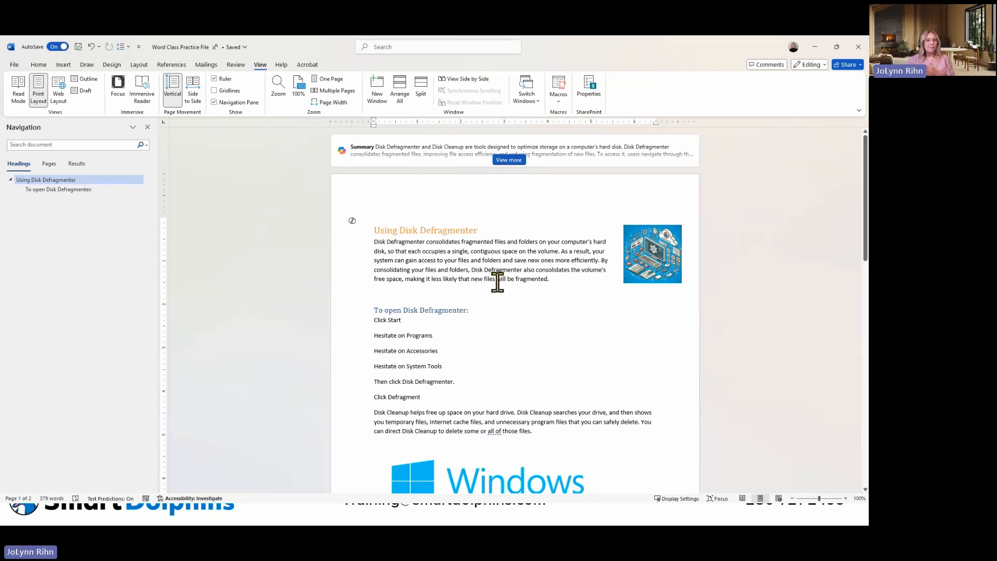
# - Examine the full gallery of built-in paragraph and text styles
pyautogui.click(40, 70)
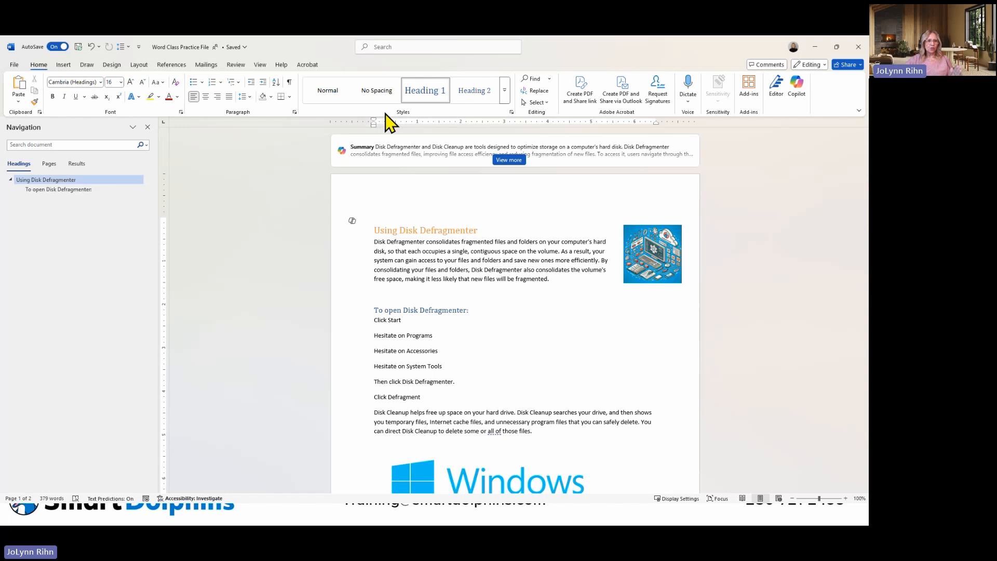
pyautogui.click(505, 93)
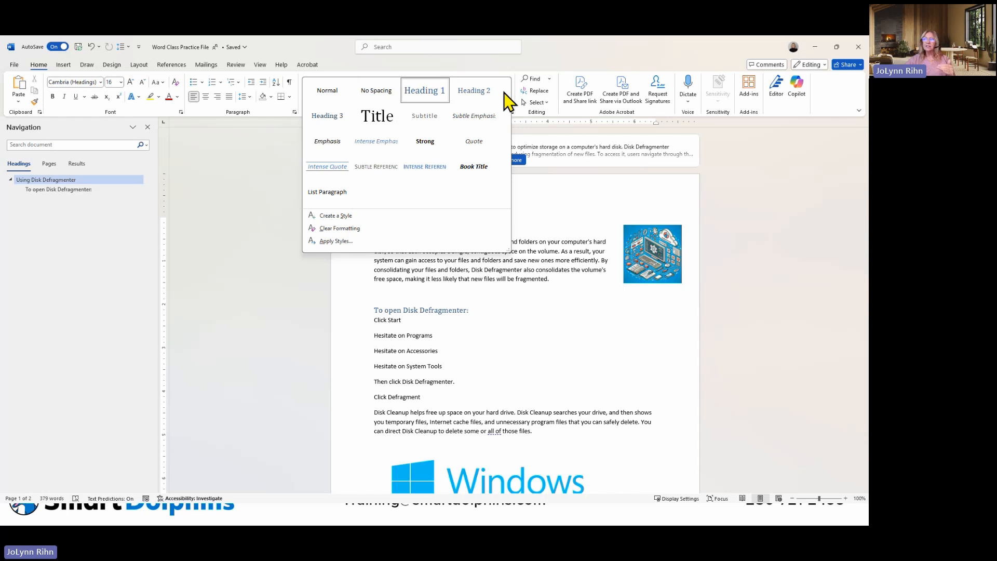
pyautogui.click(580, 238)
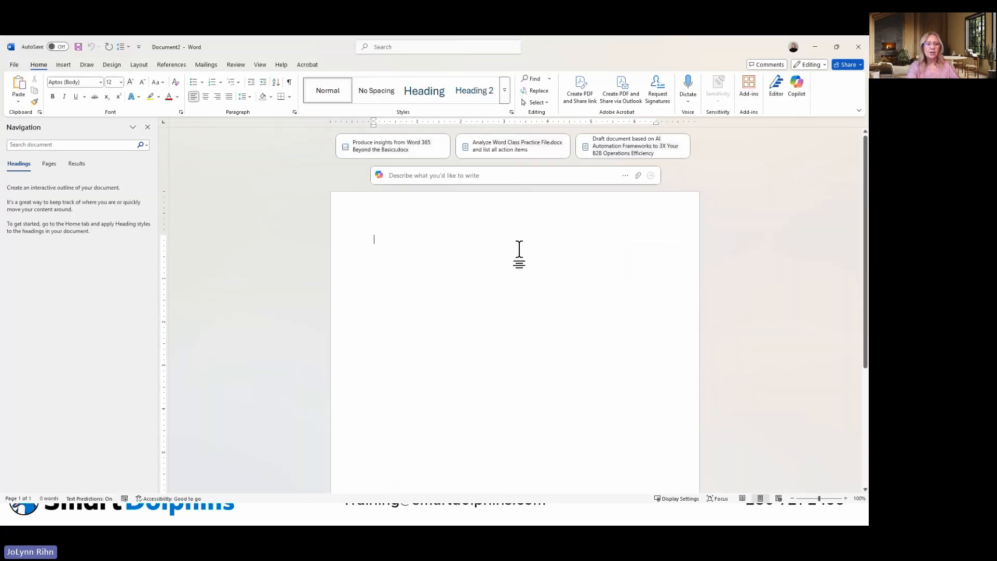
# - Write "Now si the time for" in a new blank document and minimise it to return to Word Class Practice File
pyautogui.write('Now si the time f')
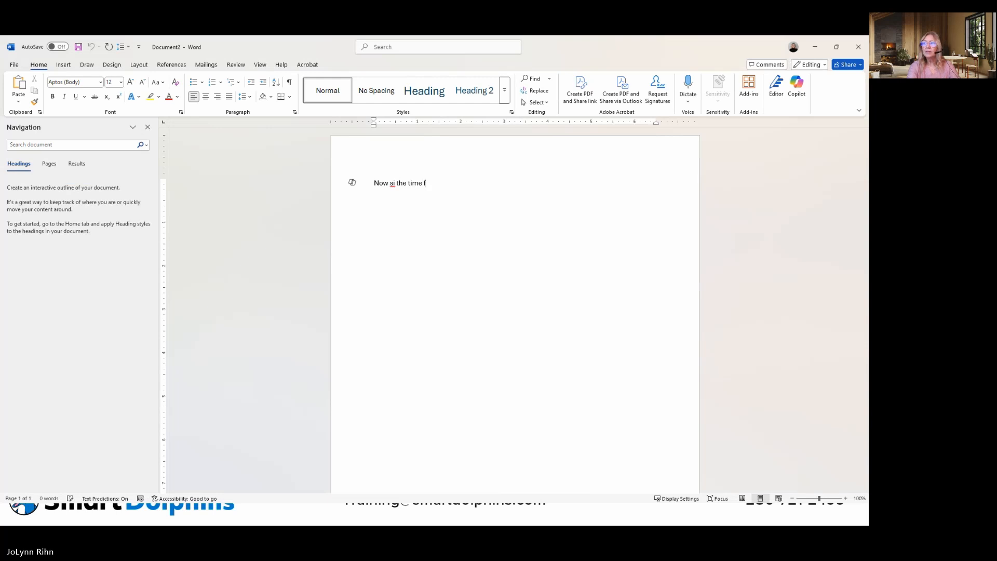
pyautogui.write('or')
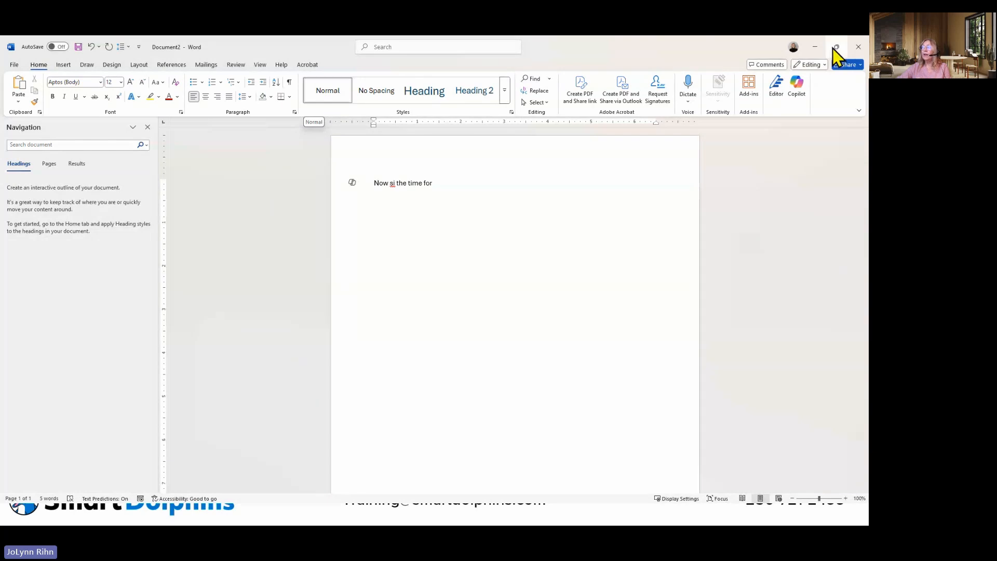
pyautogui.click(815, 47)
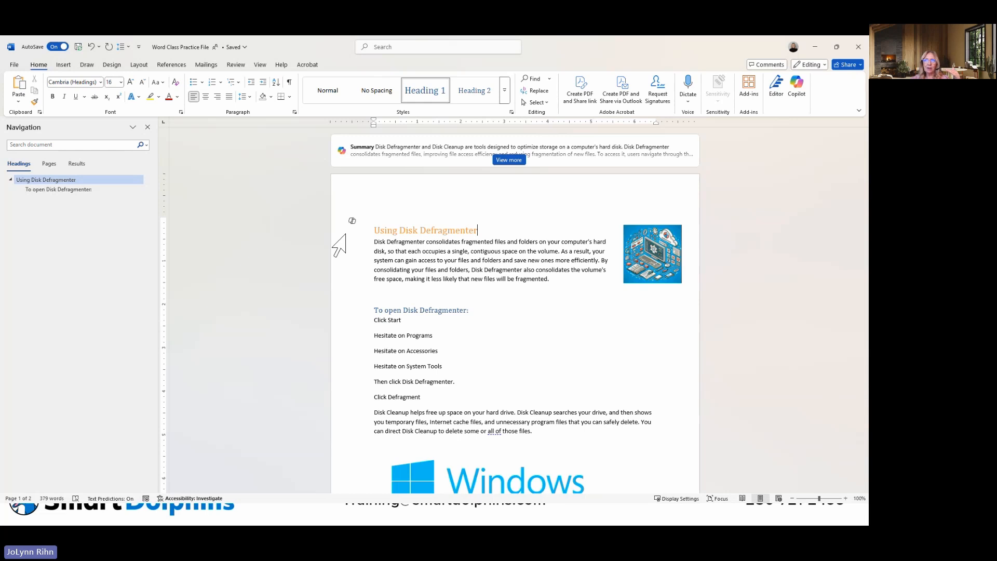
# - Inspect the font colour options for the "Using Disk Defragmenter" heading and the style of the "To open Disk Defragmenter:" subheading
pyautogui.click(345, 235)
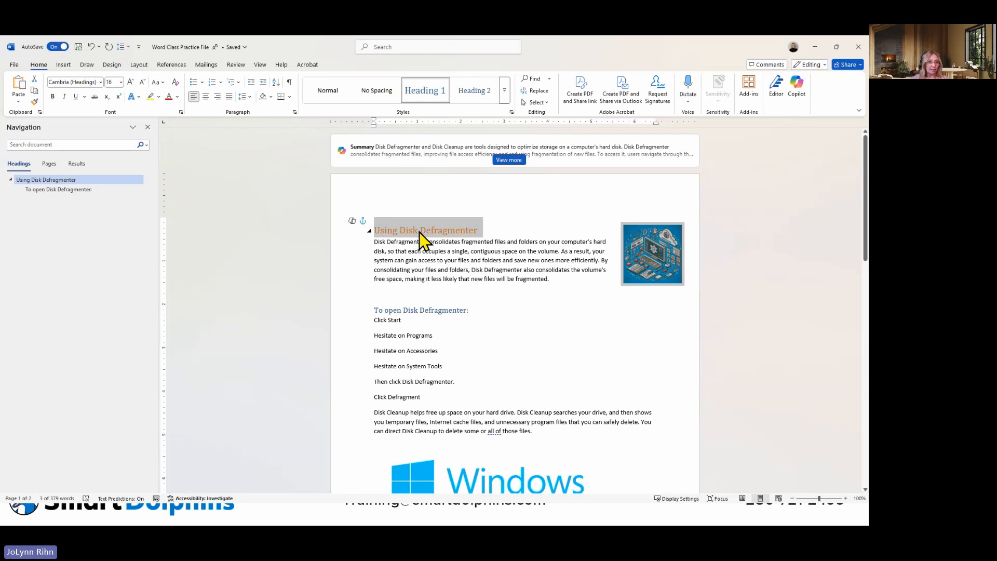
pyautogui.click(178, 98)
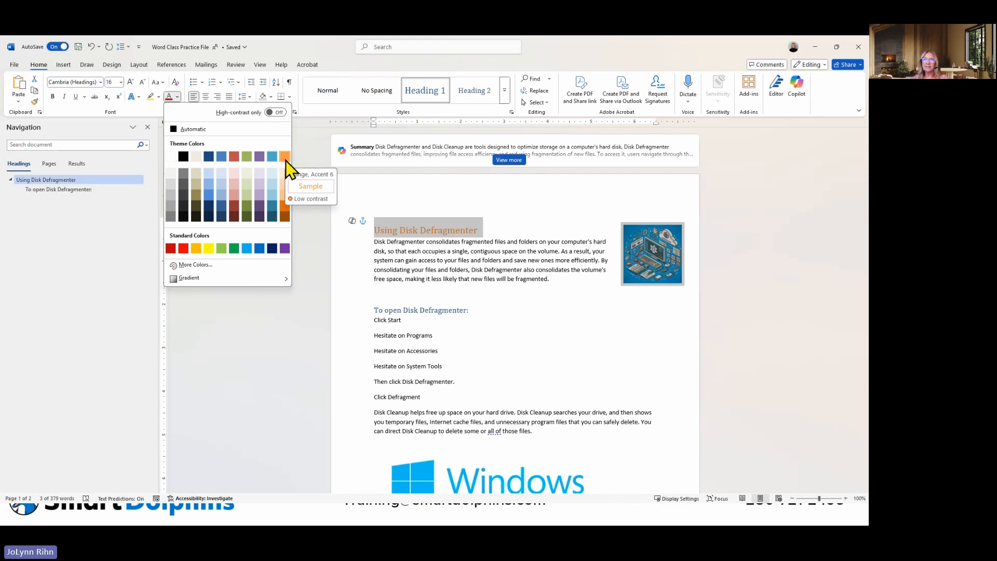
pyautogui.click(474, 272)
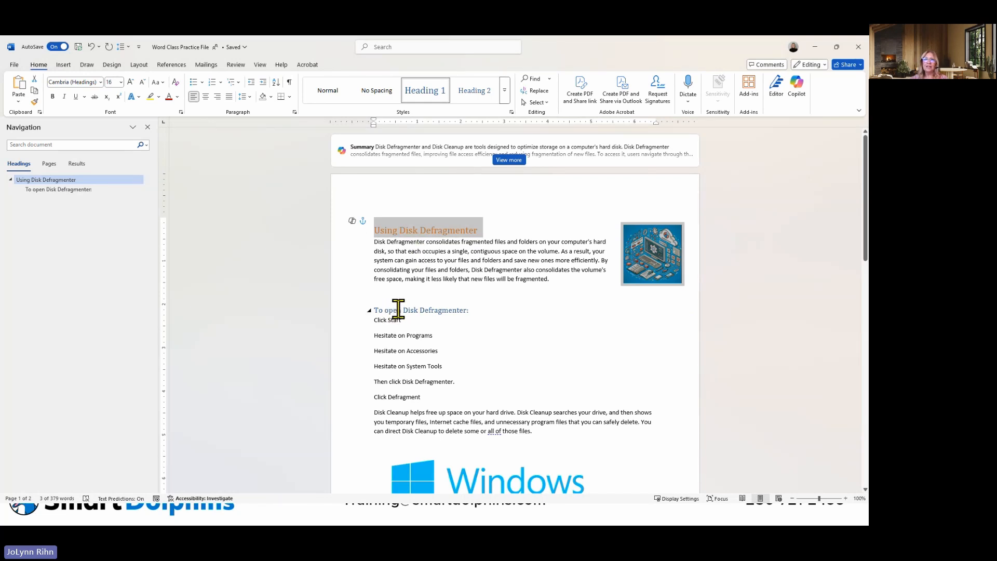
pyautogui.click(430, 310)
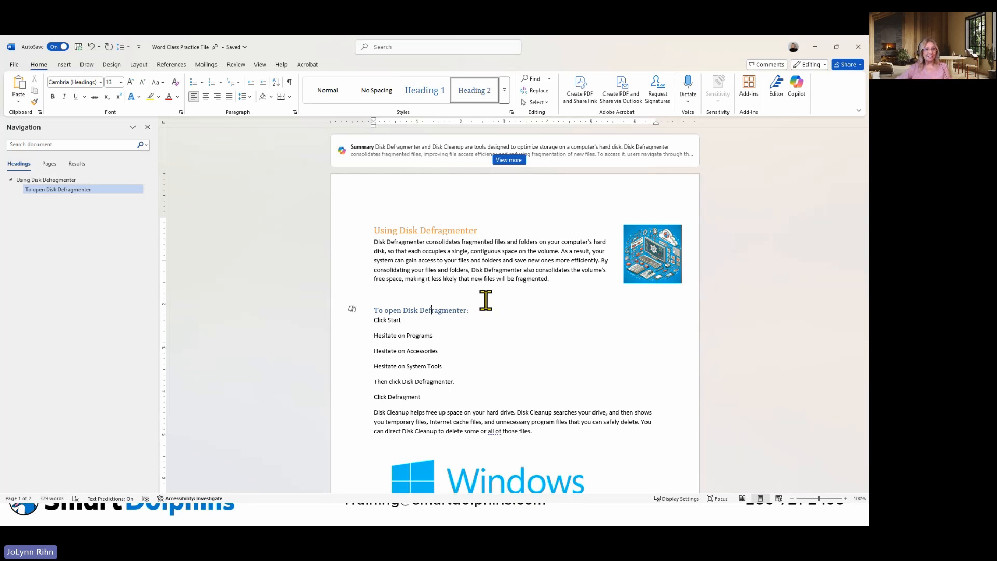
# - Apply the Heading 1 style to the "Removing unneeded files" line below the Windows logo
pyautogui.scroll(-1, 486, 301)
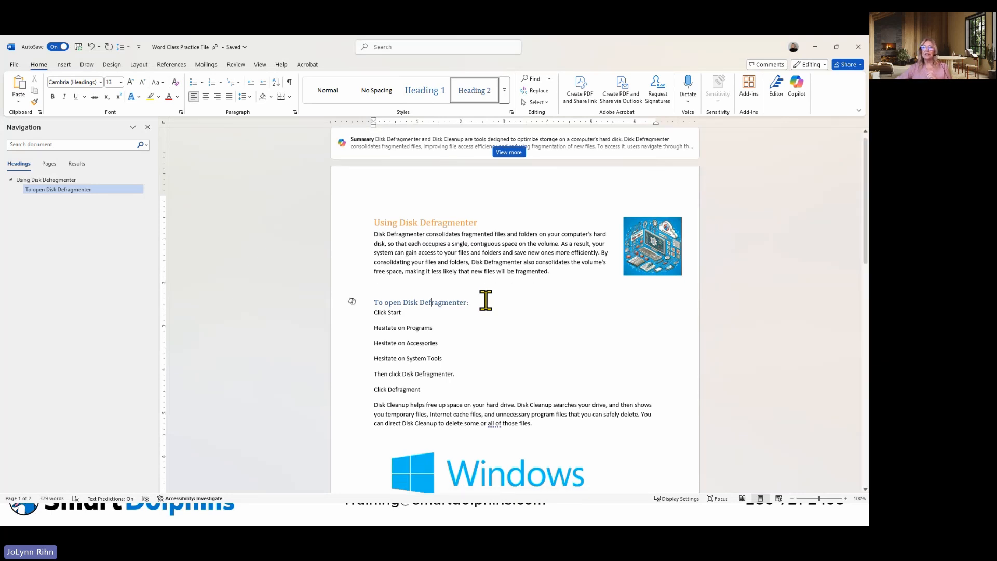
pyautogui.scroll(-4, 486, 300)
pyautogui.scroll(-3, 474, 306)
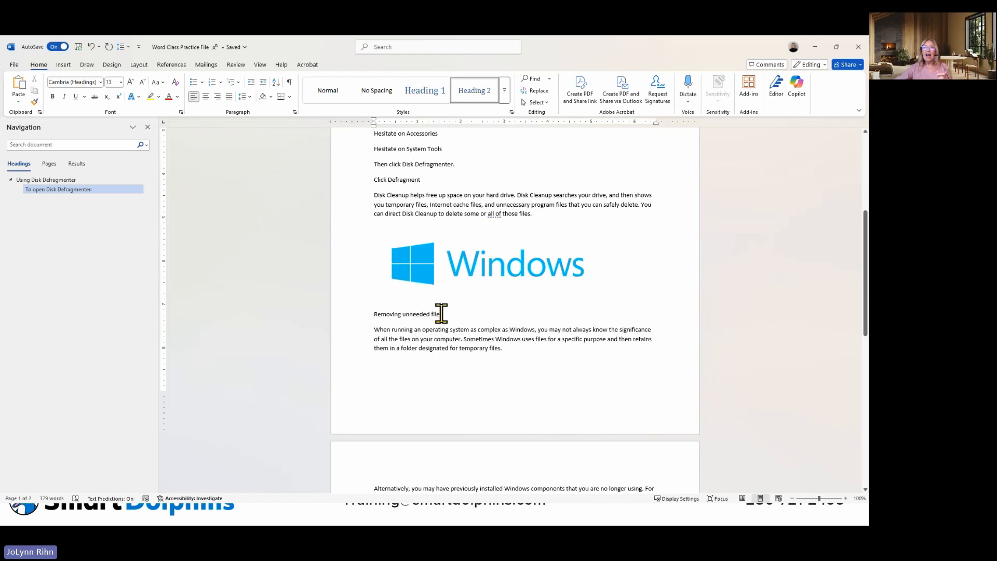
pyautogui.click(396, 314)
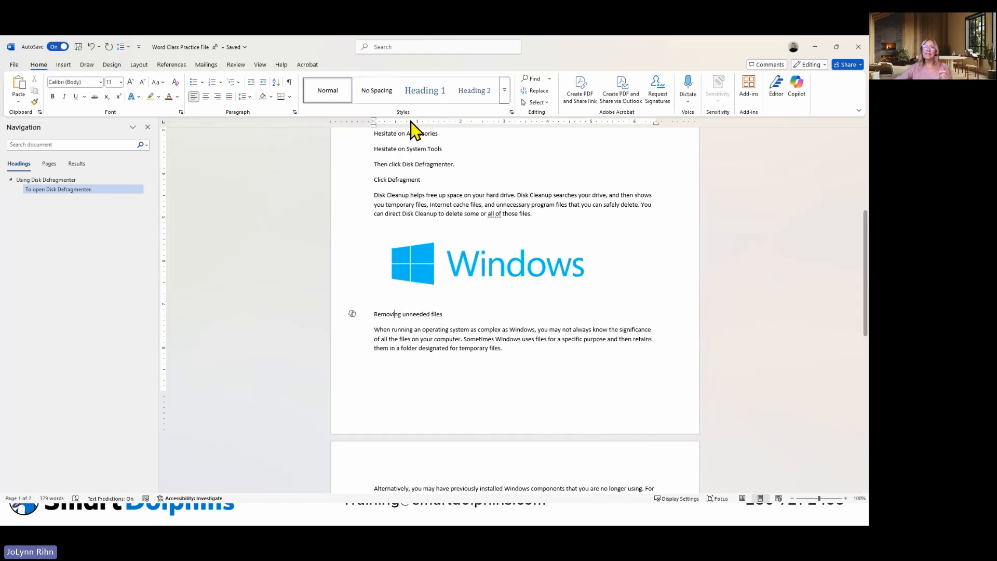
pyautogui.click(422, 91)
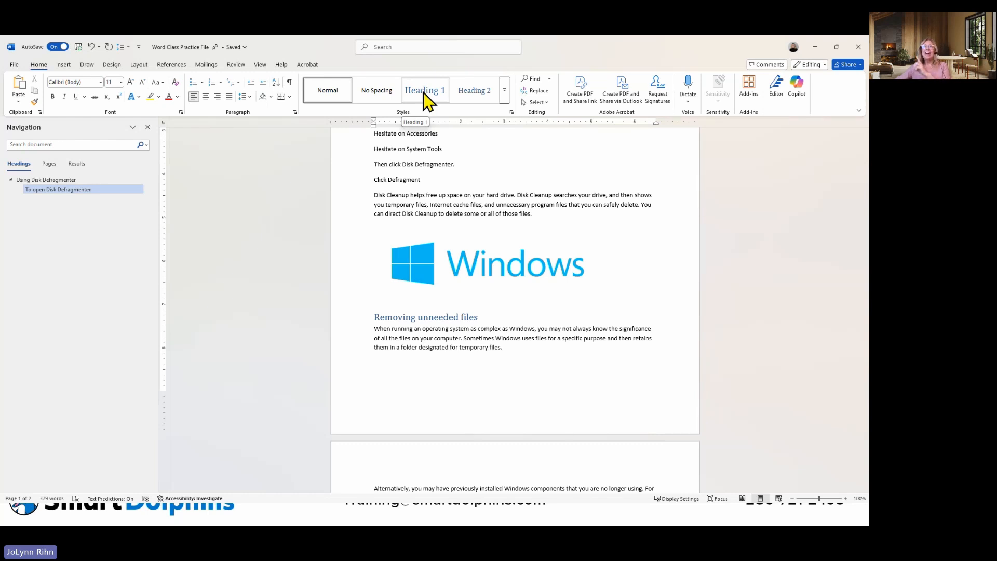
pyautogui.click(424, 92)
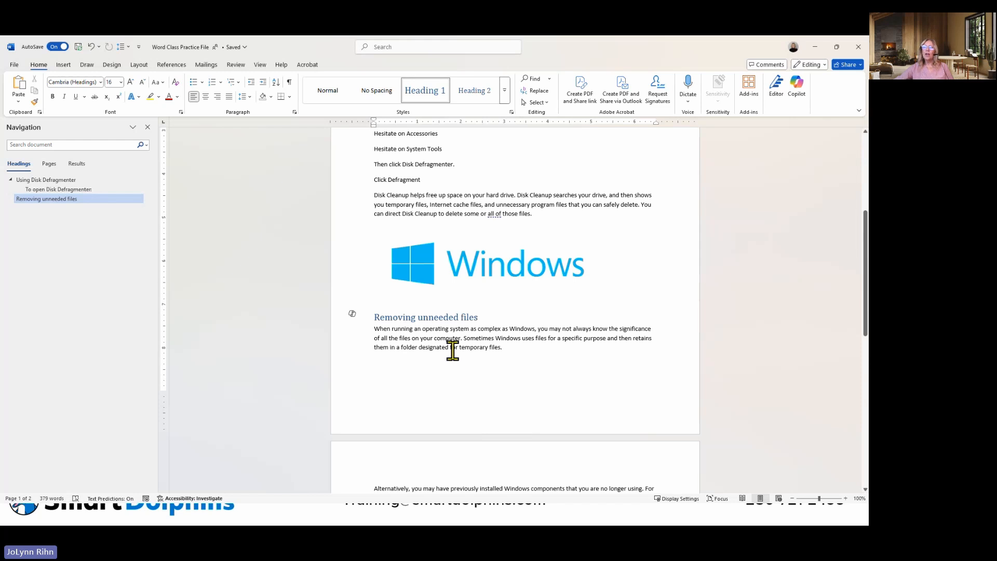
# - Apply the Heading 2 style to the "Remove temporary Internet files." line on page 2
pyautogui.scroll(-2, 452, 350)
pyautogui.scroll(-5, 453, 350)
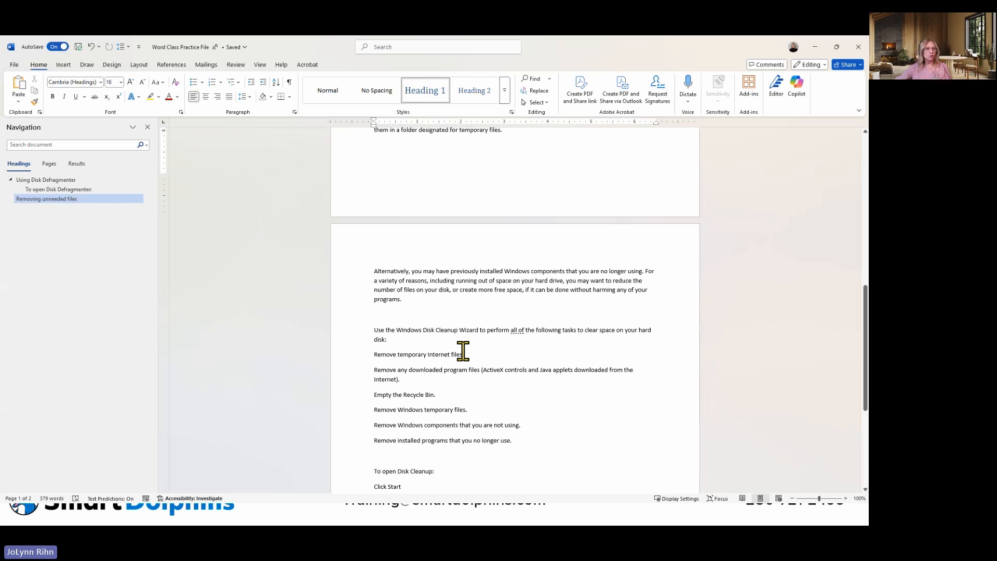
pyautogui.click(423, 355)
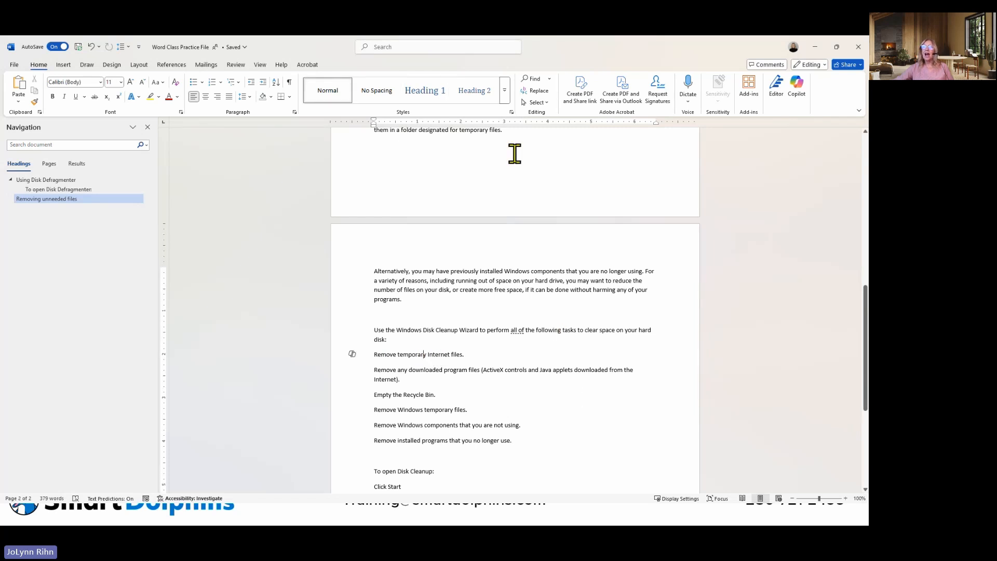
pyautogui.click(482, 92)
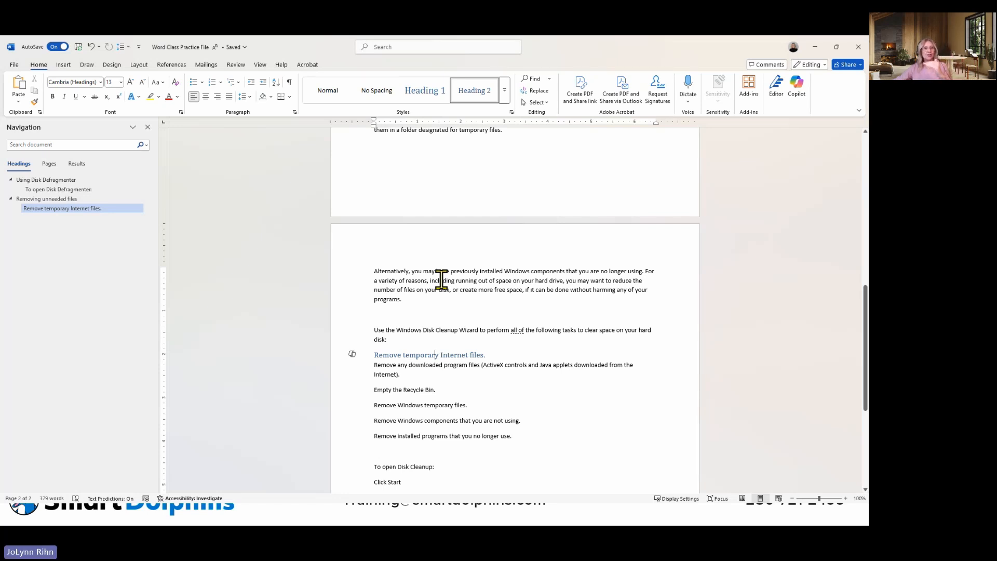
# - Apply the Heading 3 style to the "To open Disk Cleanup:" line on page 2
pyautogui.scroll(-2, 452, 297)
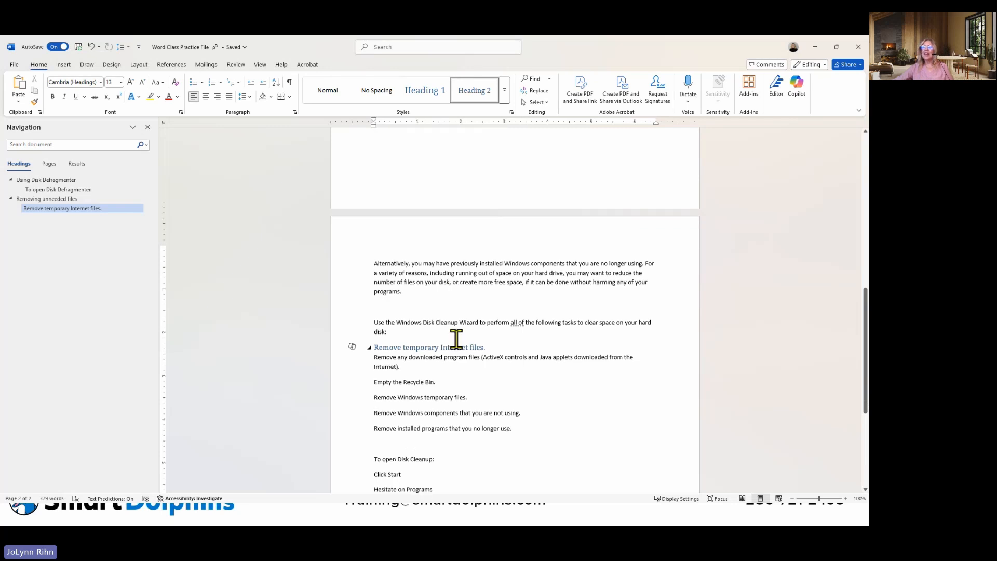
pyautogui.scroll(-3, 407, 344)
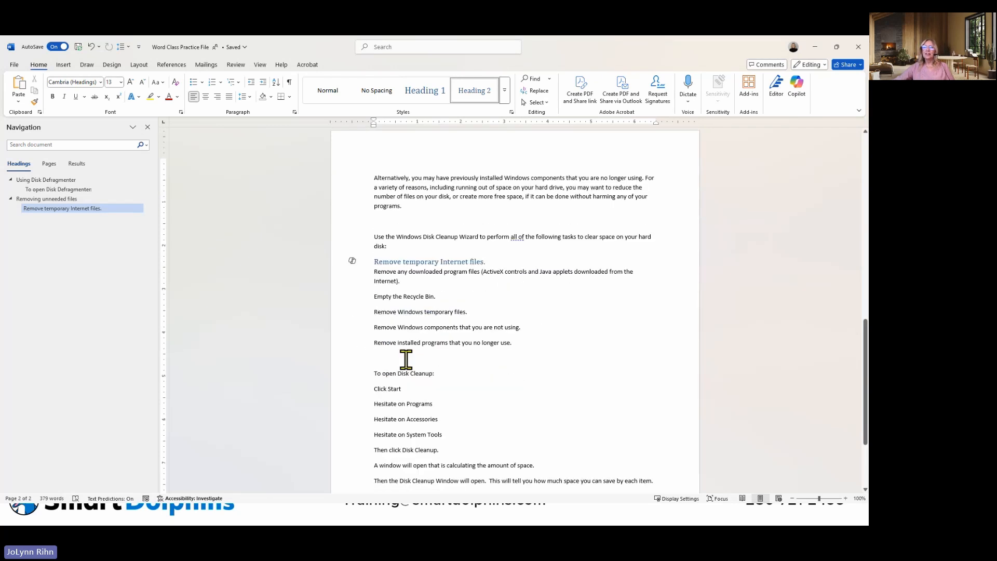
pyautogui.click(403, 358)
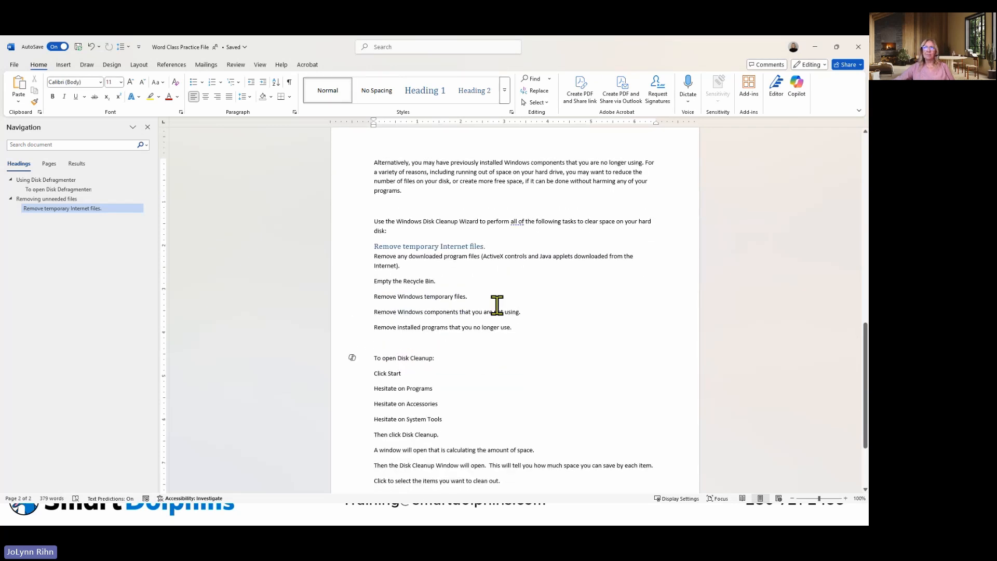
pyautogui.click(504, 96)
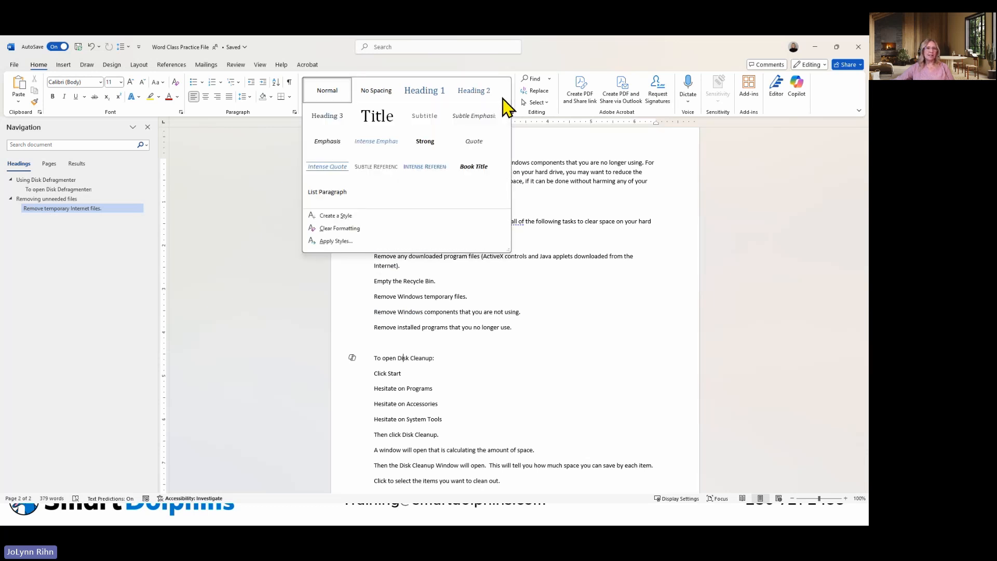
pyautogui.click(333, 120)
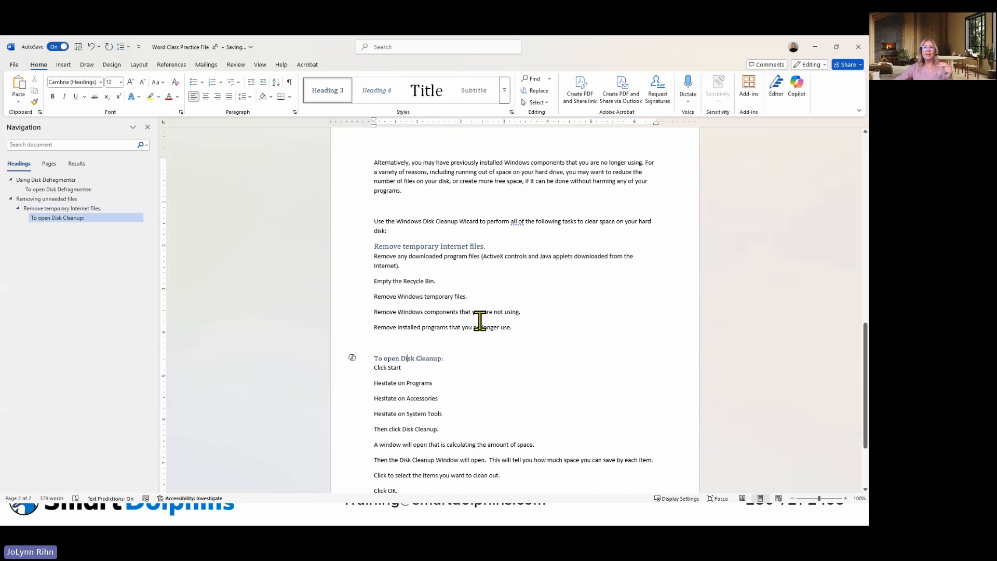
# - Review the end of the document and jump back to the "Using Disk Defragmenter" section through the heading outline
pyautogui.scroll(-3, 480, 324)
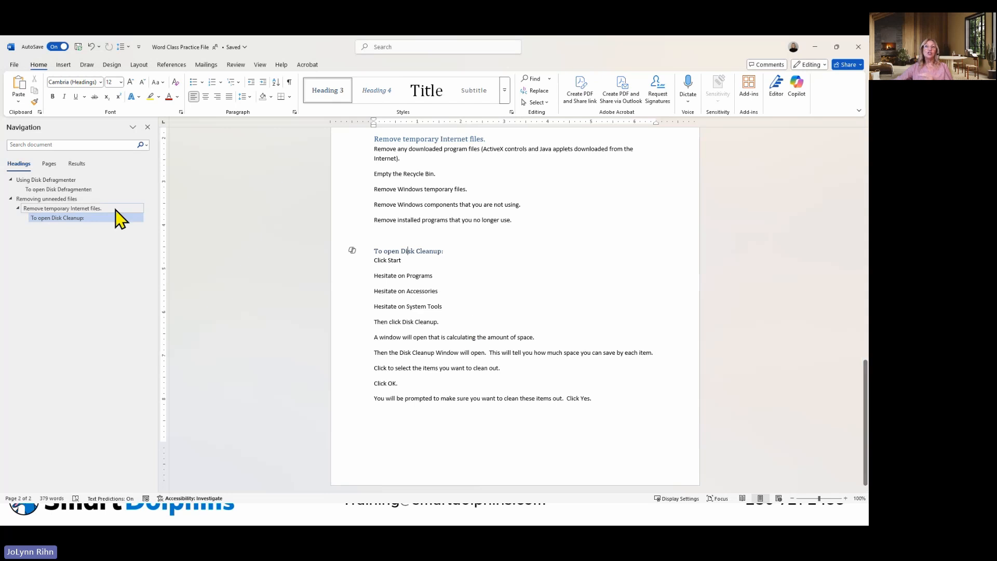
pyautogui.click(49, 180)
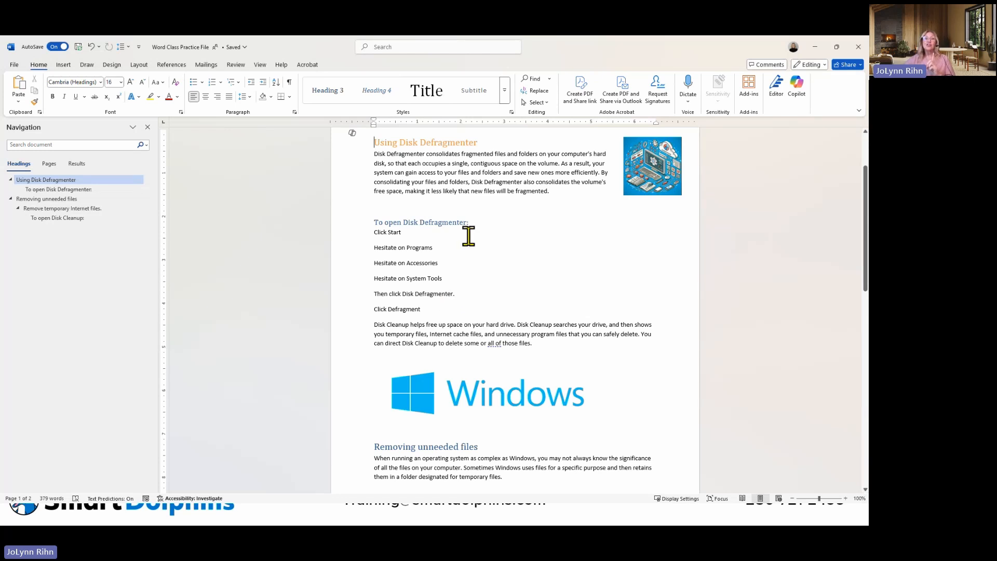
pyautogui.scroll(3, 468, 236)
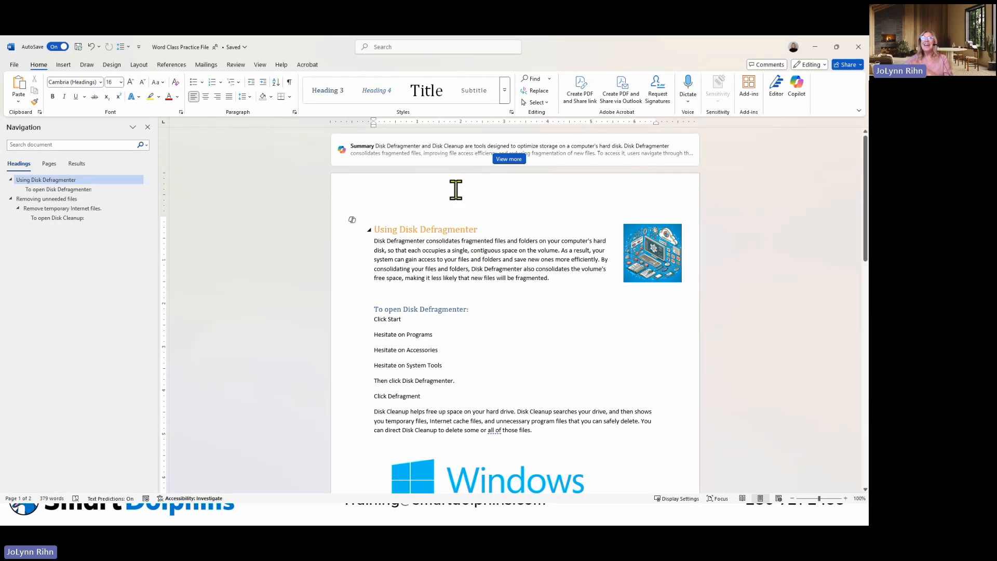
# - Apply the Office theme to the whole document and check how the heading styles look with it
pyautogui.click(115, 66)
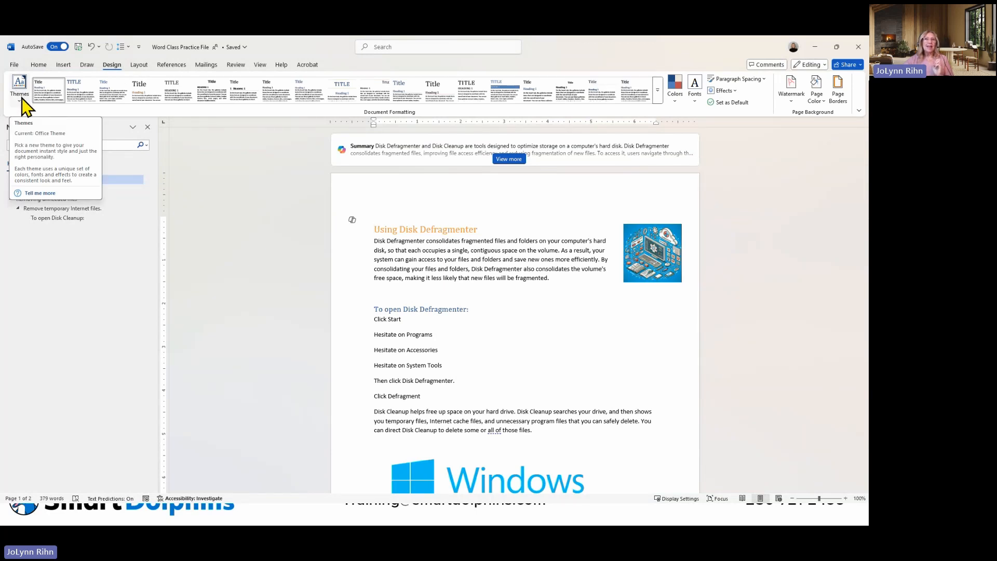
pyautogui.click(22, 98)
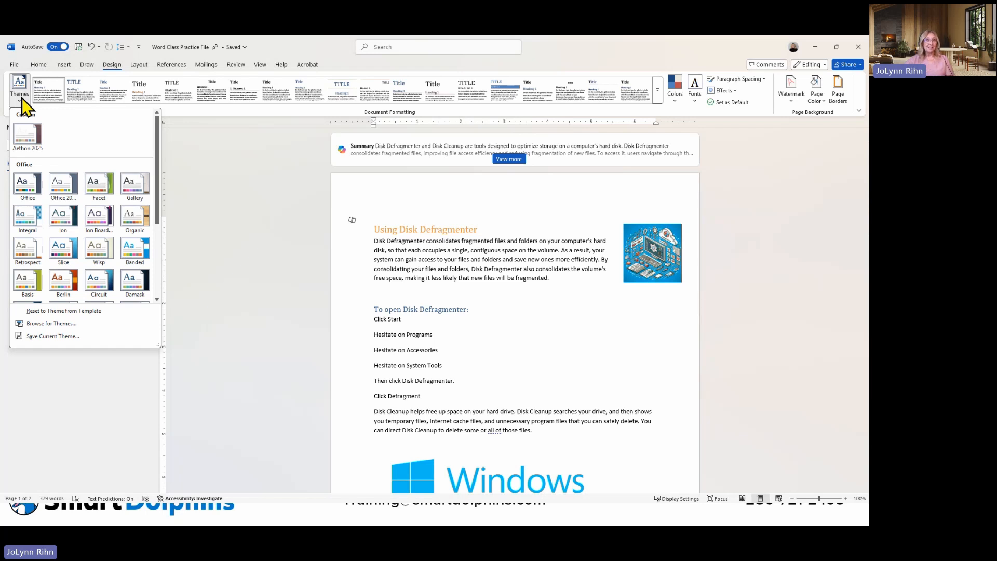
pyautogui.click(26, 191)
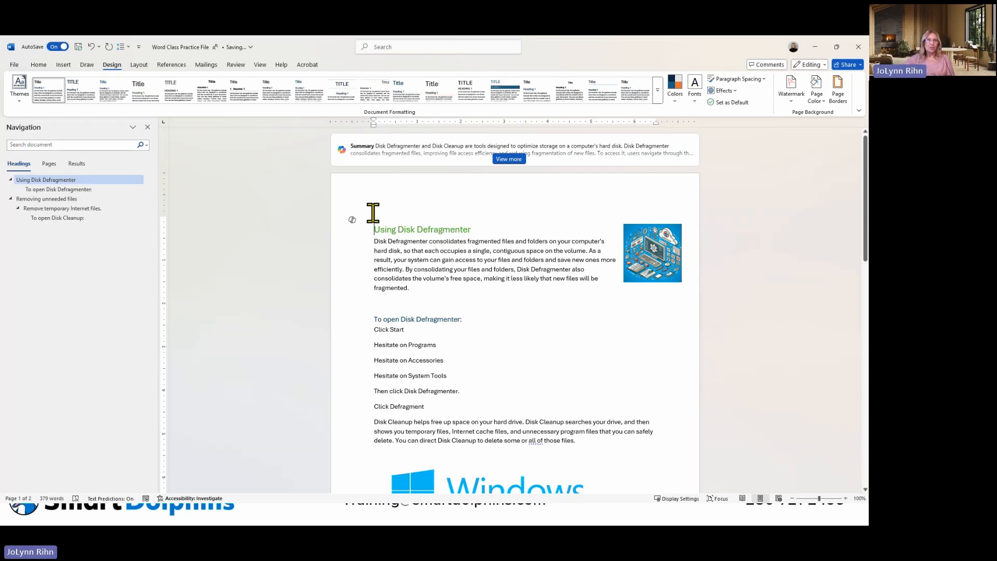
pyautogui.click(39, 65)
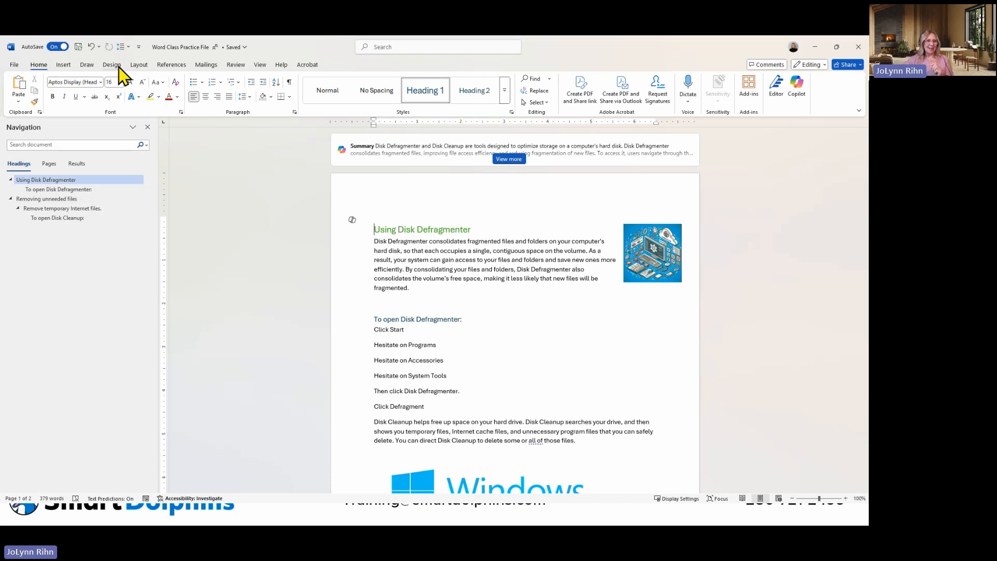
pyautogui.click(116, 67)
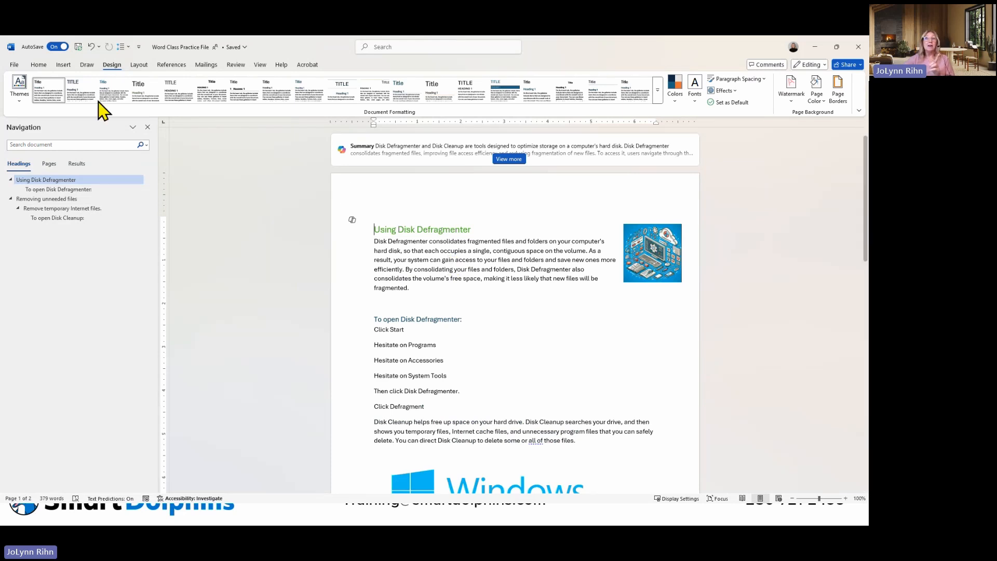
# - Examine the theme colours offered as font colours for the "Using Disk Defragmenter" heading
pyautogui.click(36, 65)
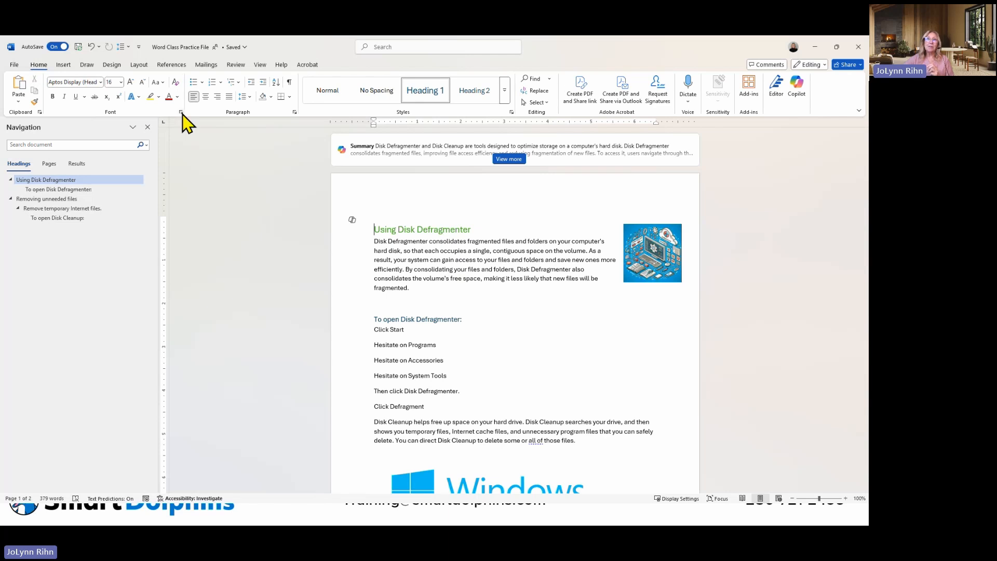
pyautogui.click(178, 97)
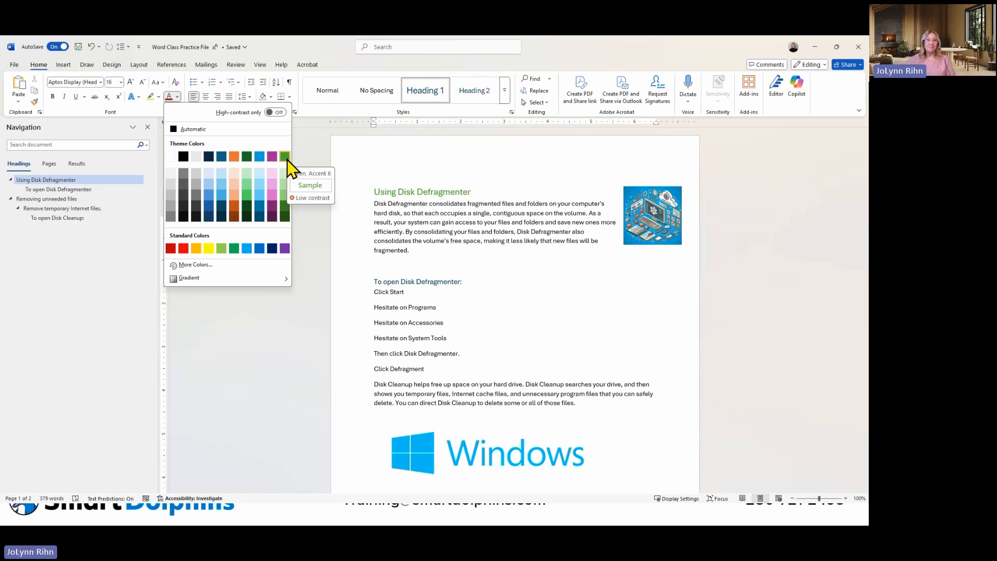
pyautogui.click(431, 259)
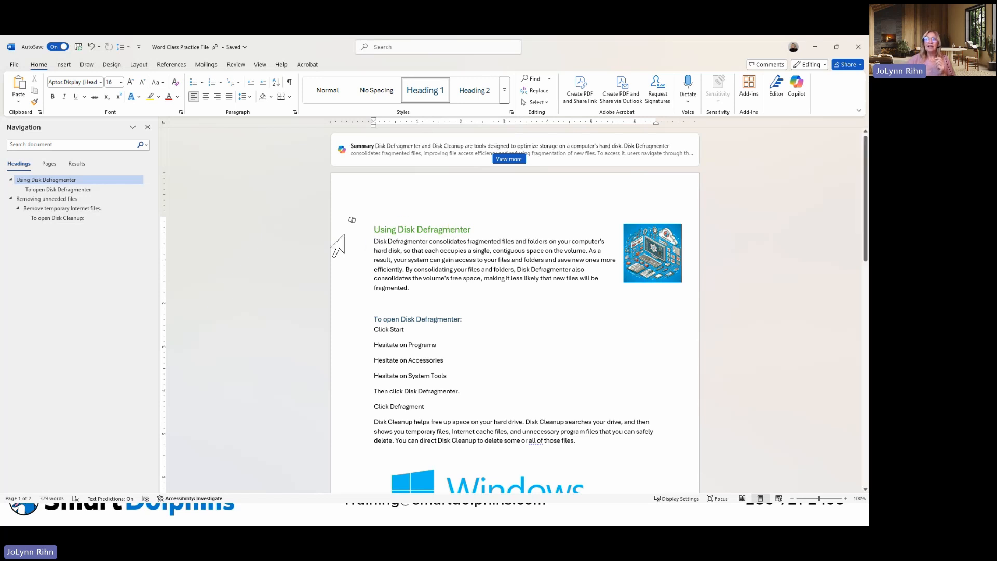
# - Format the "Using Disk Defragmenter" heading with the Automatic font colour, bold and a bottom border
pyautogui.click(408, 231)
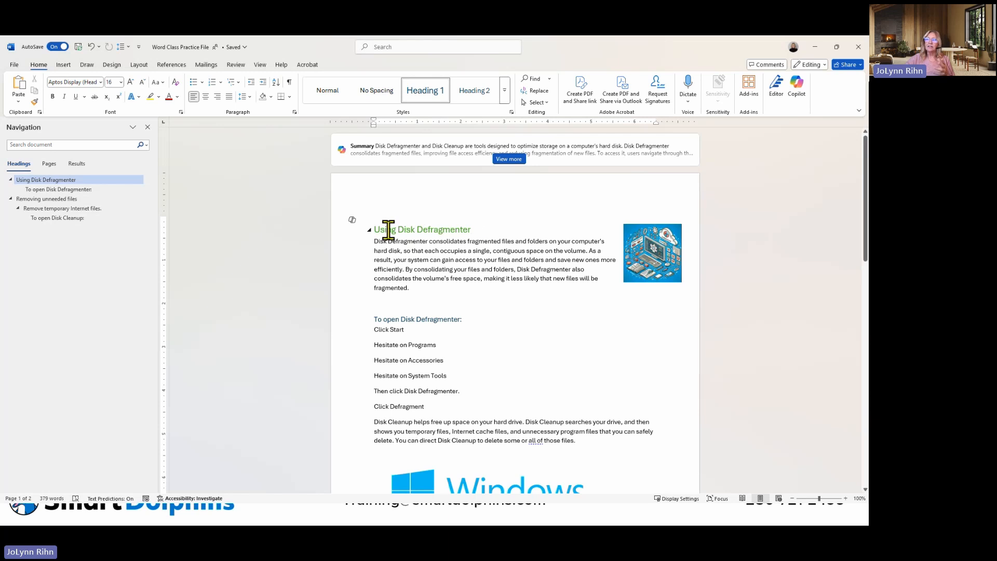
pyautogui.click(364, 229)
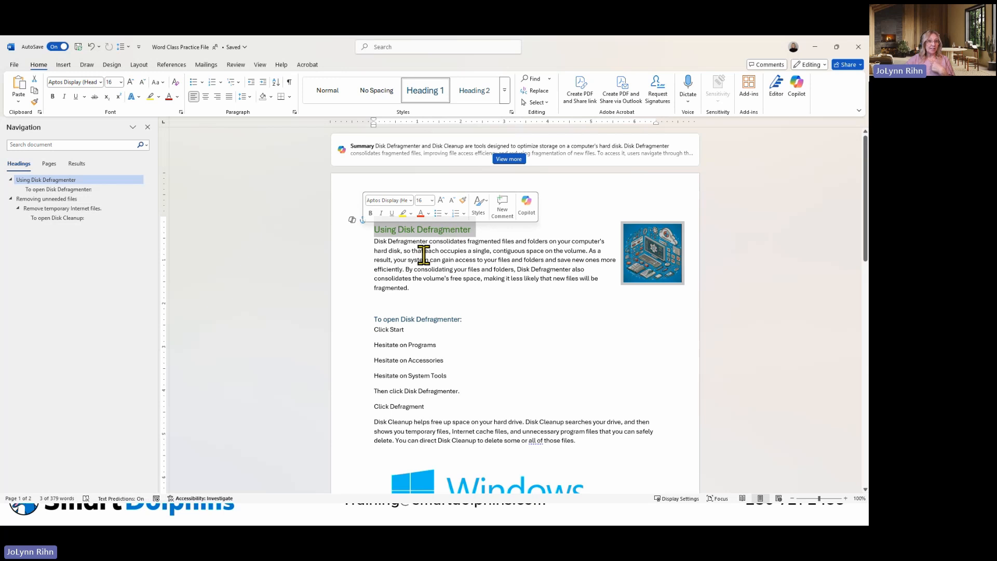
pyautogui.click(178, 98)
pyautogui.click(174, 129)
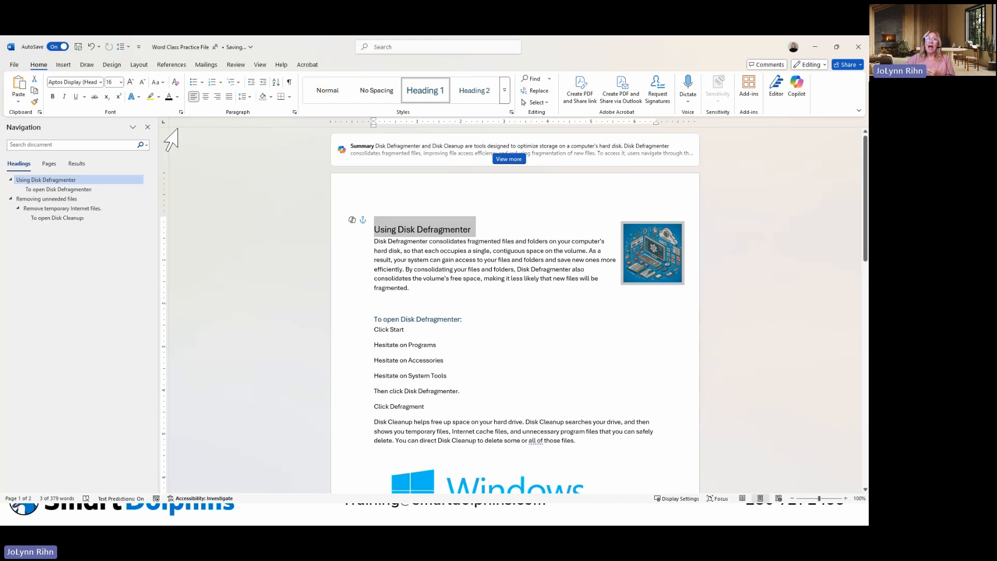
pyautogui.click(57, 96)
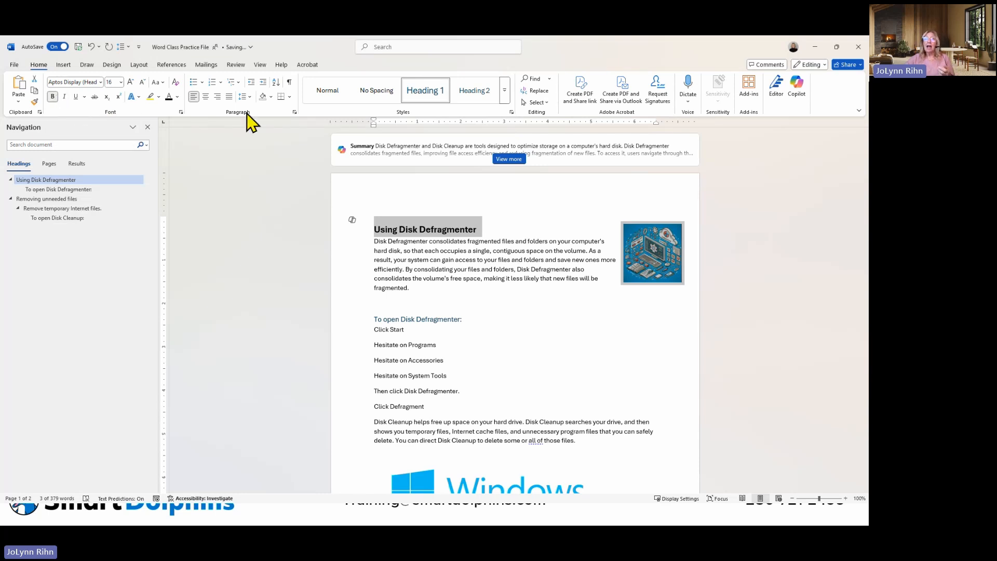
pyautogui.click(282, 100)
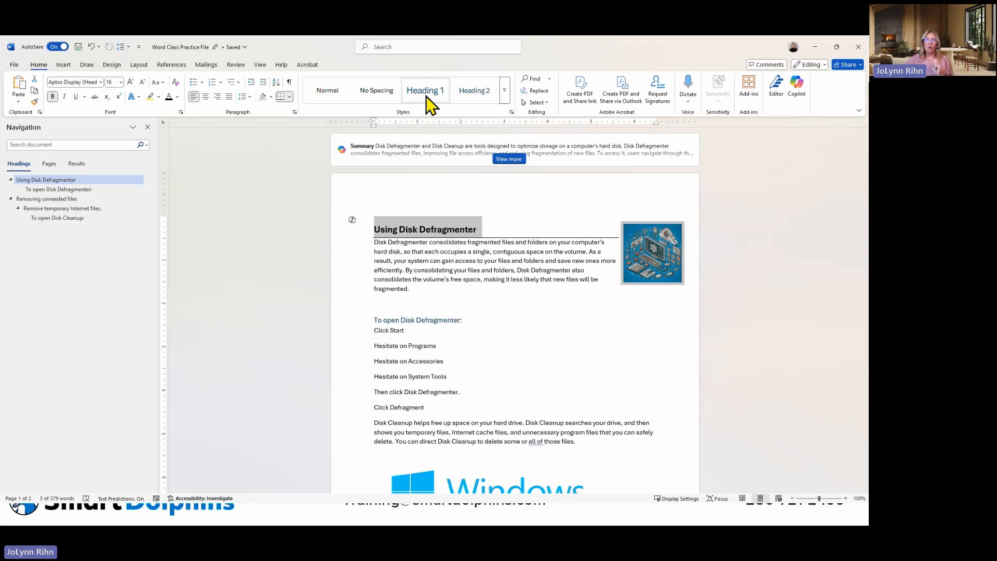
# - Update the Heading 1 style to match the selected heading and check the "Removing unneeded files" heading against it
pyautogui.rightClick(427, 95)
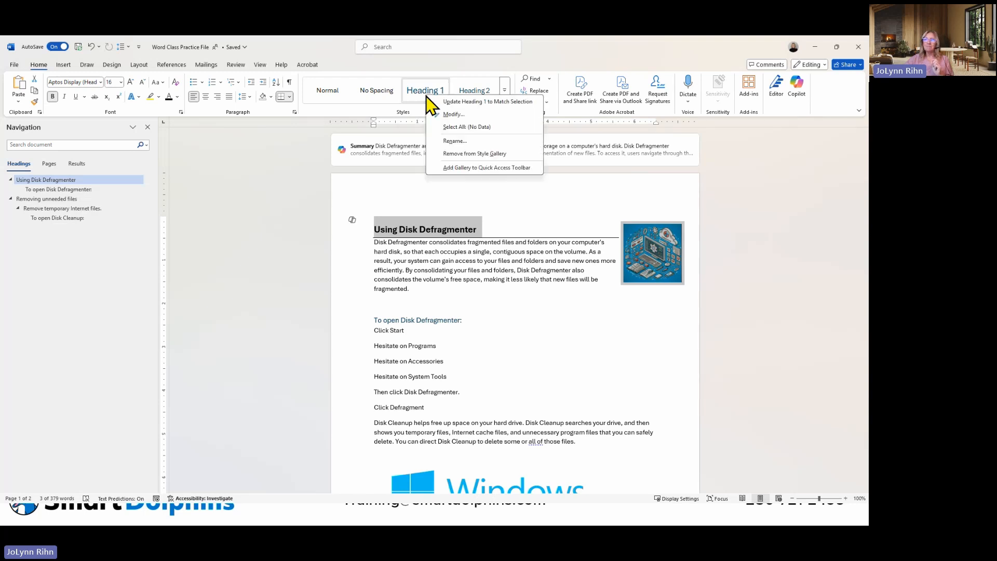
pyautogui.click(518, 102)
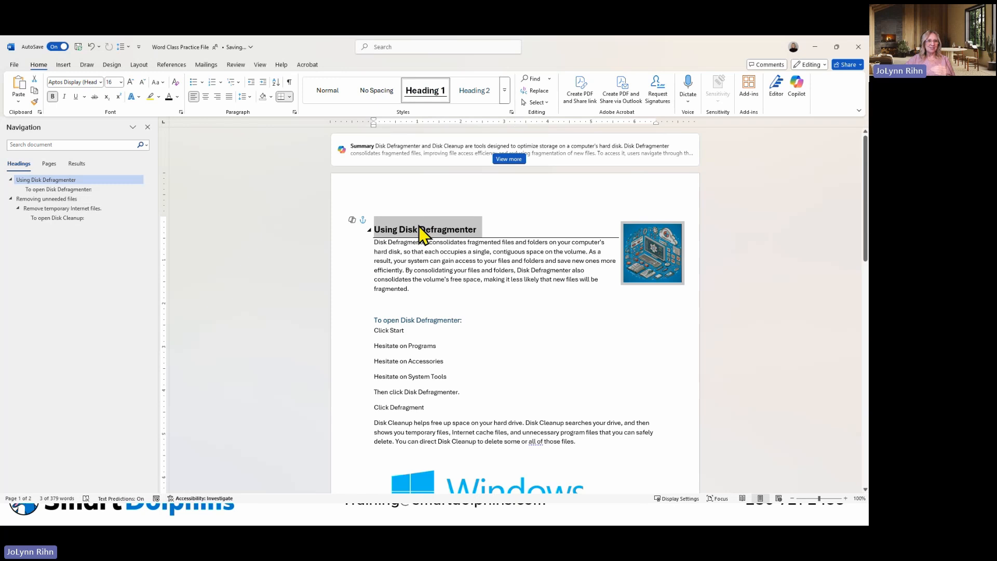
pyautogui.scroll(-5, 420, 235)
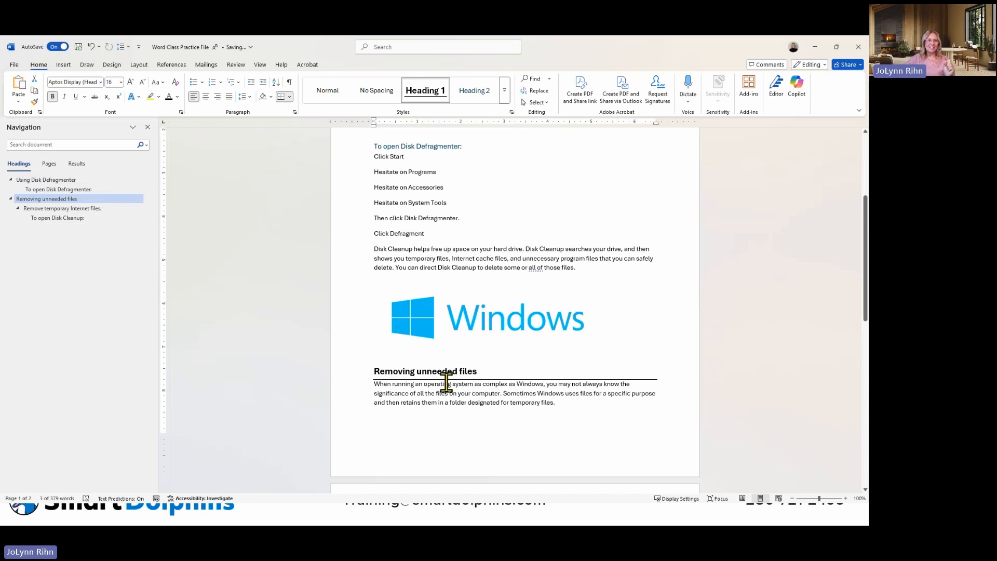
pyautogui.scroll(-1, 446, 384)
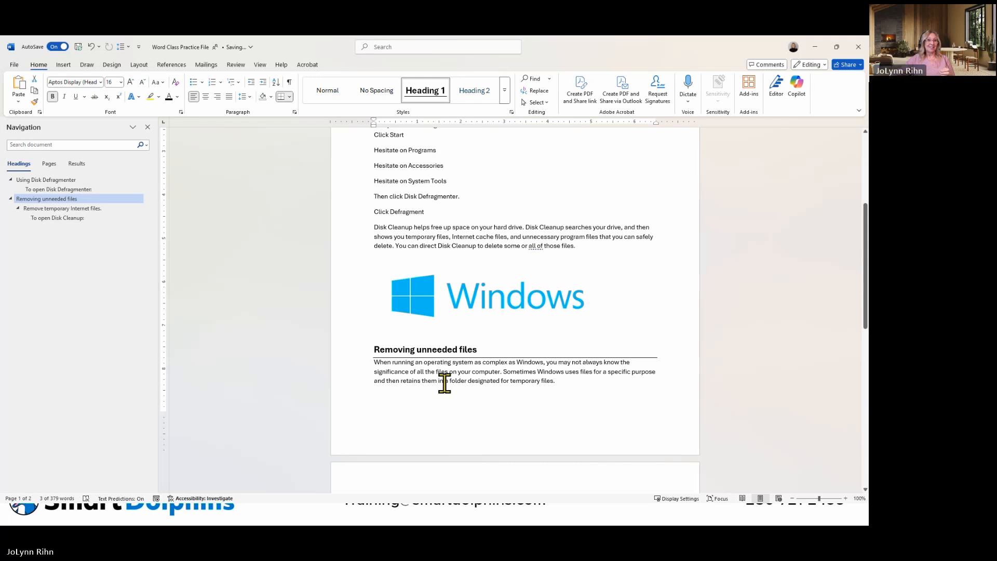
pyautogui.scroll(3, 445, 383)
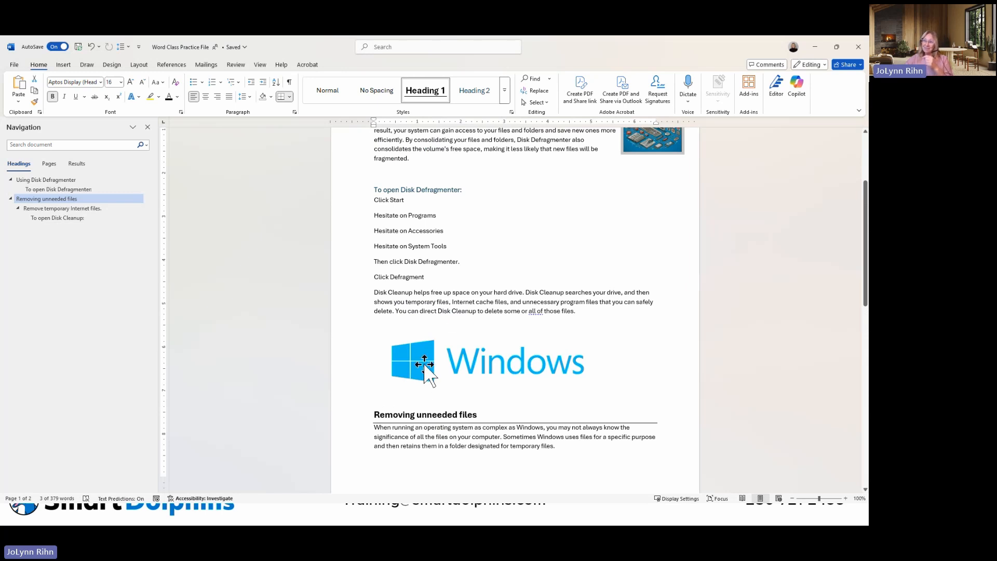
pyautogui.scroll(3, 457, 310)
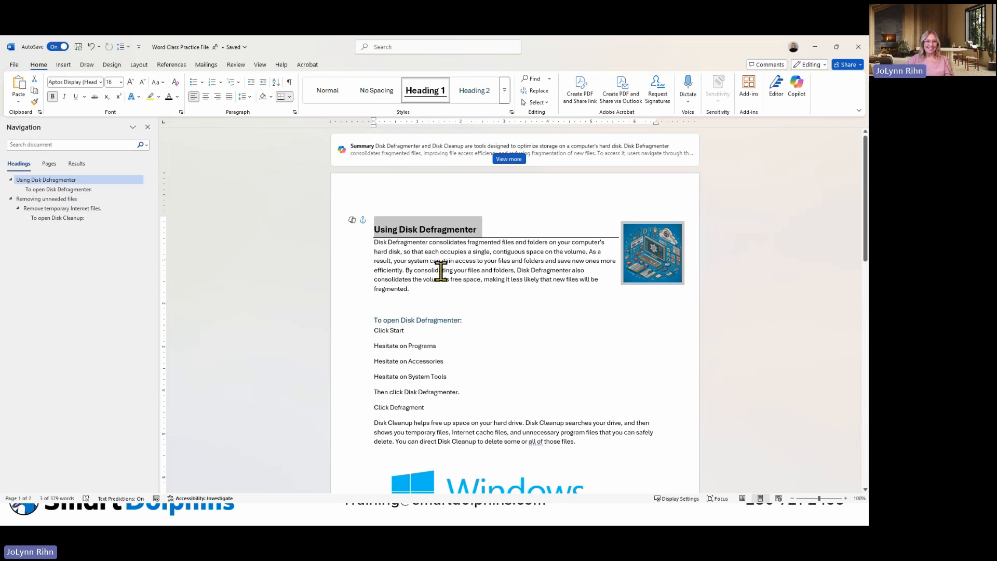
pyautogui.click(441, 270)
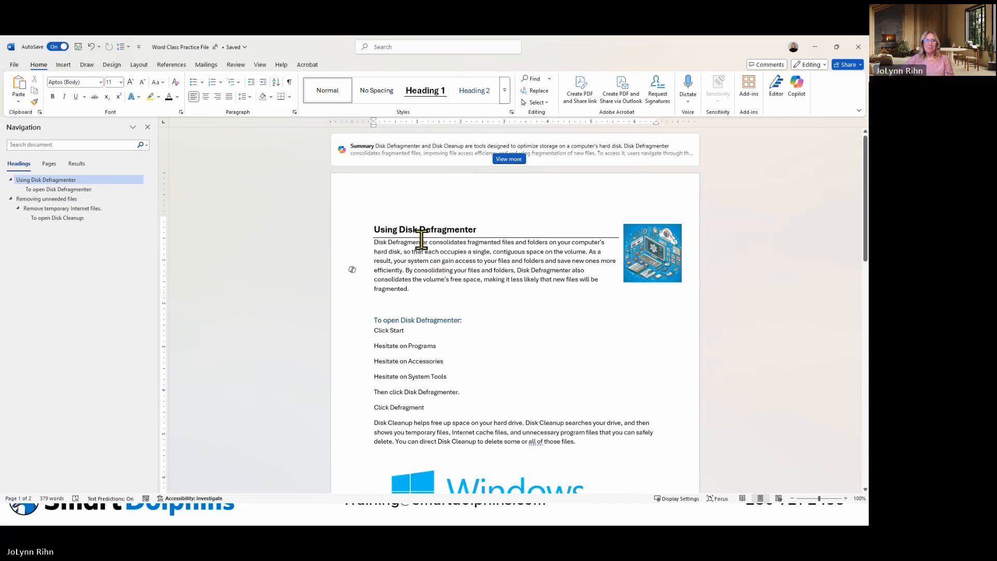
pyautogui.click(414, 223)
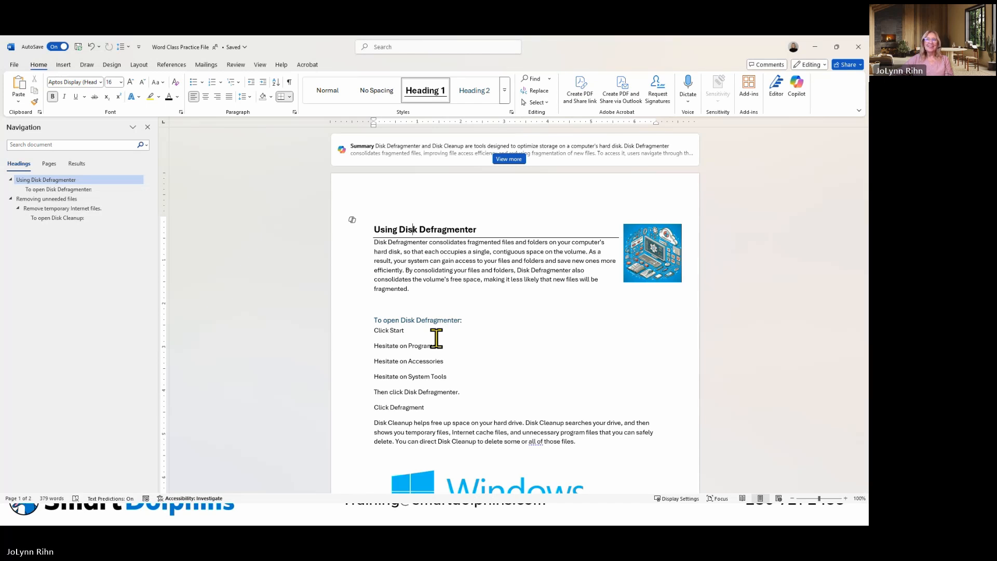
# - Preview other document themes on the practice document without applying any of them
pyautogui.click(430, 320)
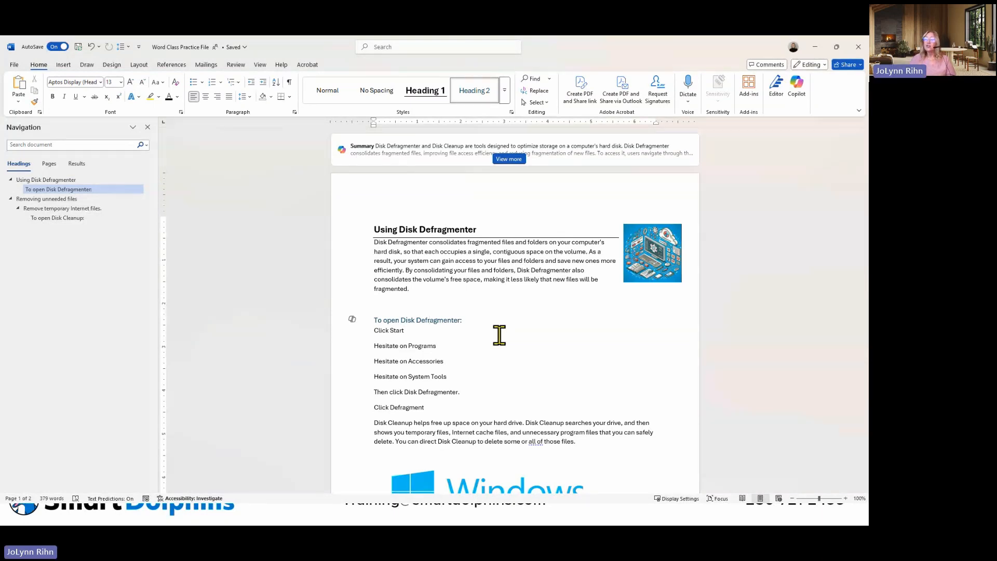
pyautogui.click(117, 67)
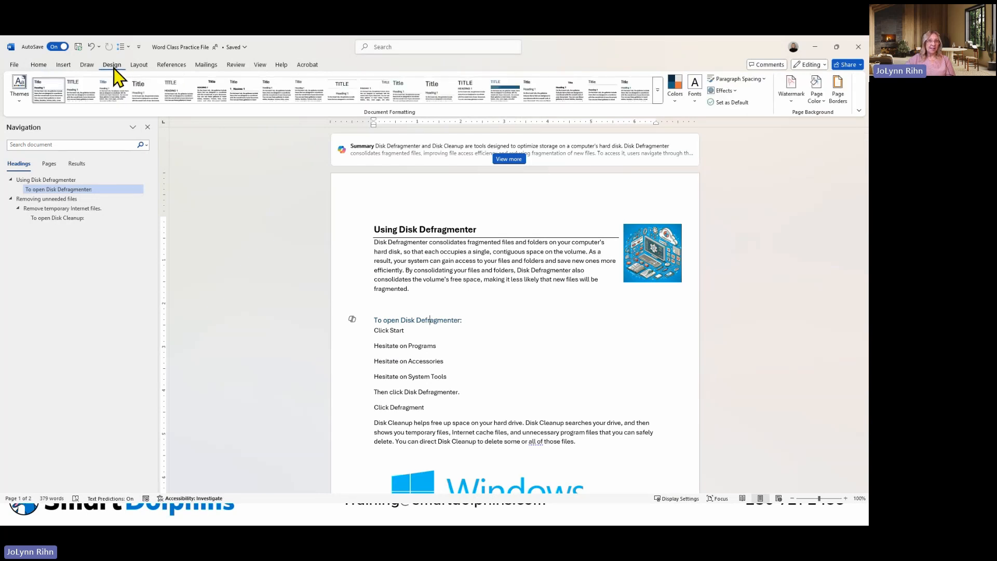
pyautogui.click(18, 95)
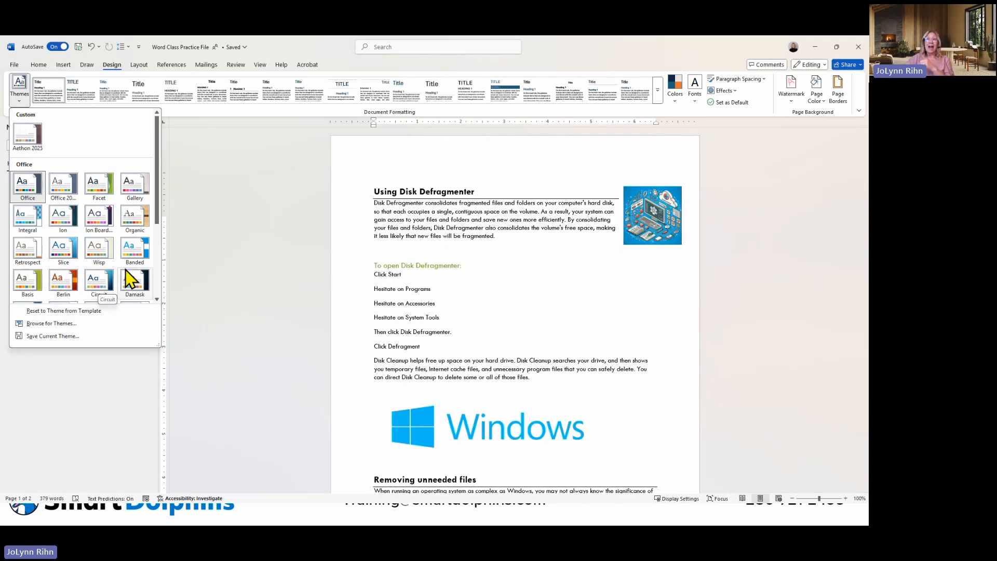
pyautogui.click(419, 255)
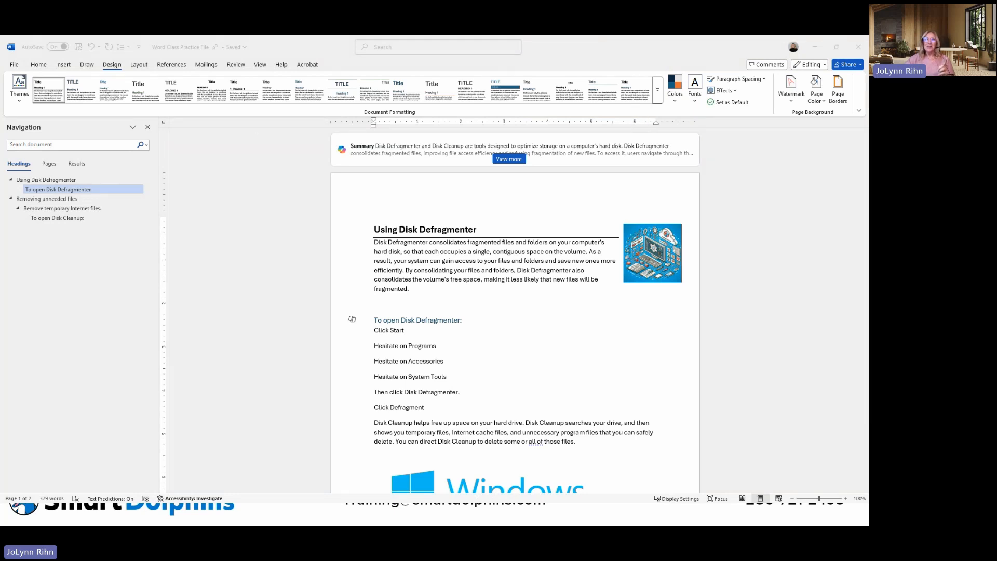
# - Switch to the "Word 365 Beyond the Basics" document and go to its "Use the Navigation Pane" heading
pyautogui.moveTo(1, 48); pyautogui.dragTo(520, 39)
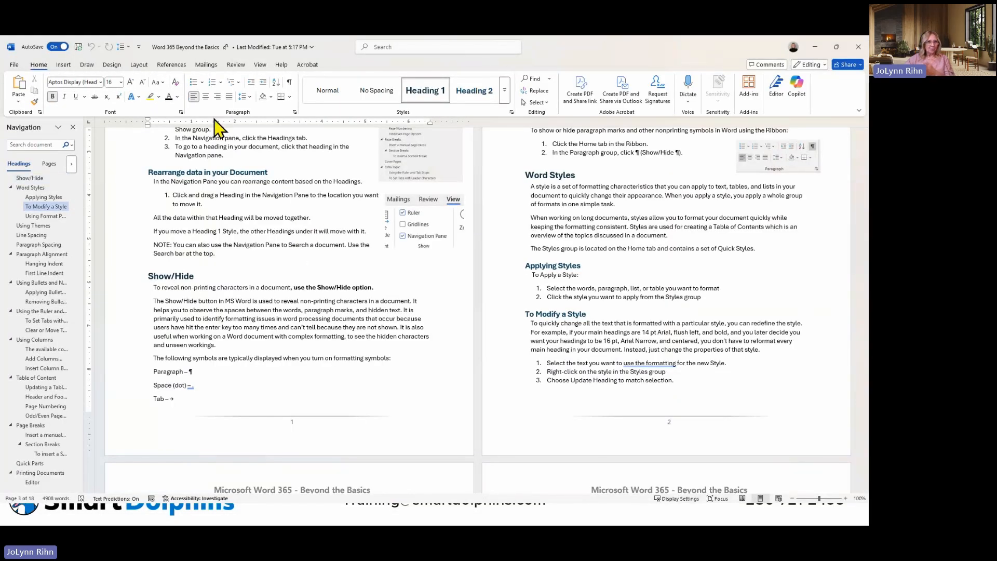
pyautogui.scroll(5, 264, 207)
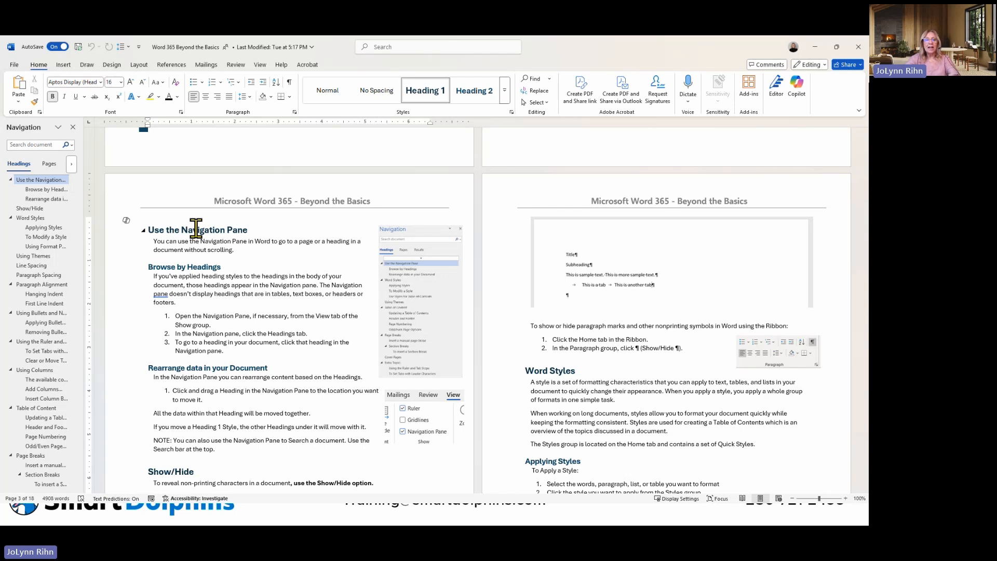
# - Create a new blank document containing the line "Use the Navigation Pane" and apply the Heading 1 style to it
pyautogui.hotkey('ctrl', 'n')
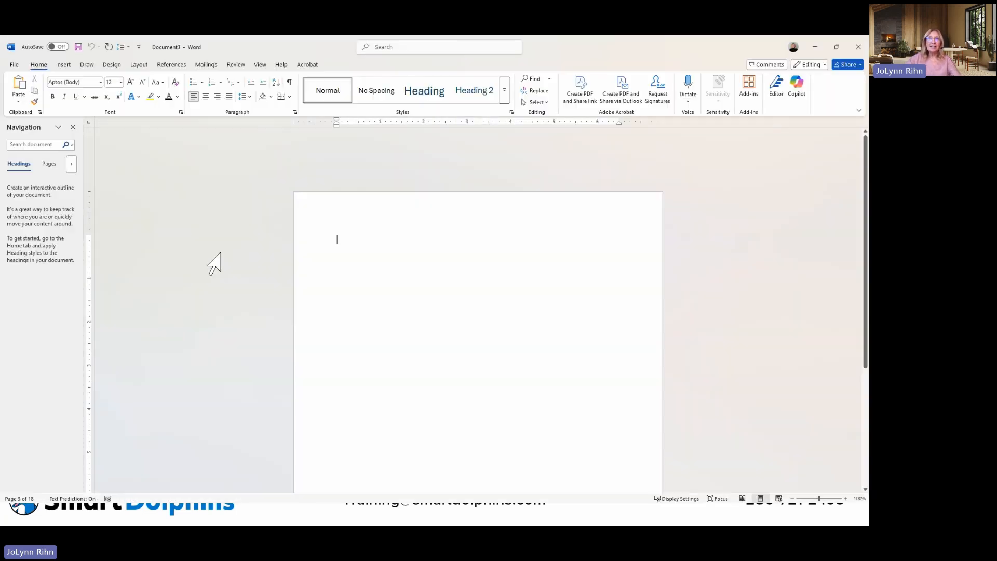
pyautogui.write('Use the ')
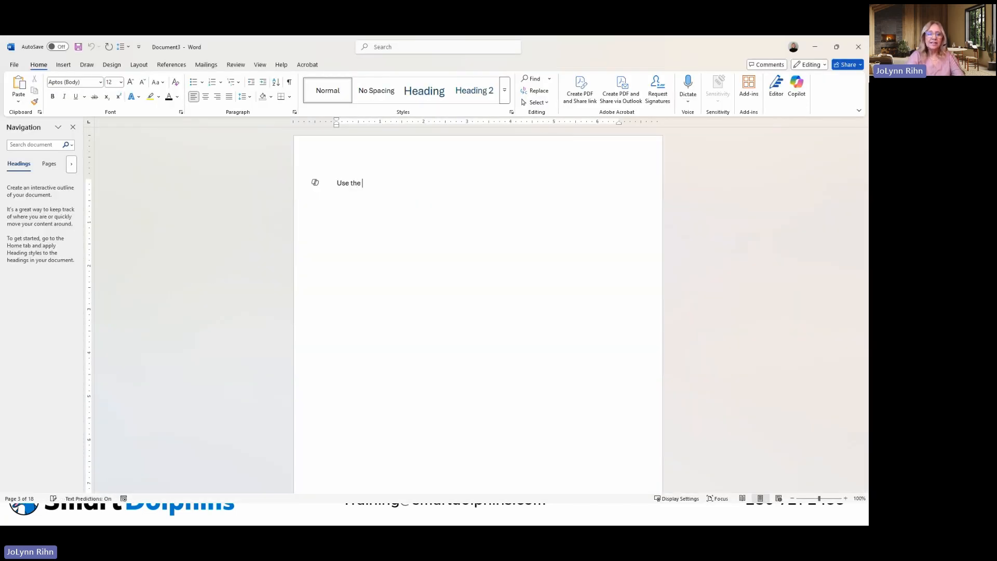
pyautogui.write('Navigation Pane')
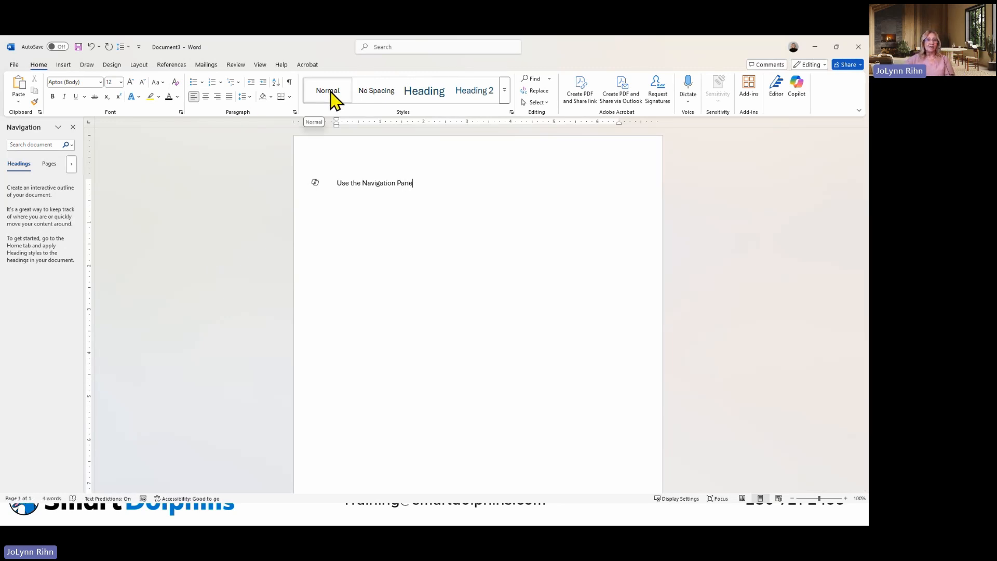
pyautogui.click(434, 98)
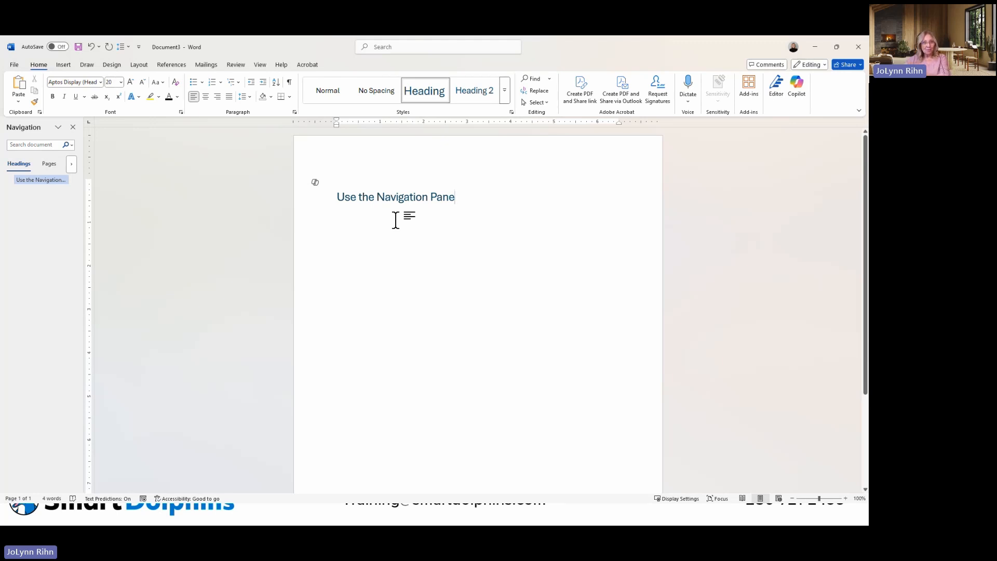
# - Review the available themes and apply the custom Aethon 2025 theme to the new document
pyautogui.click(114, 66)
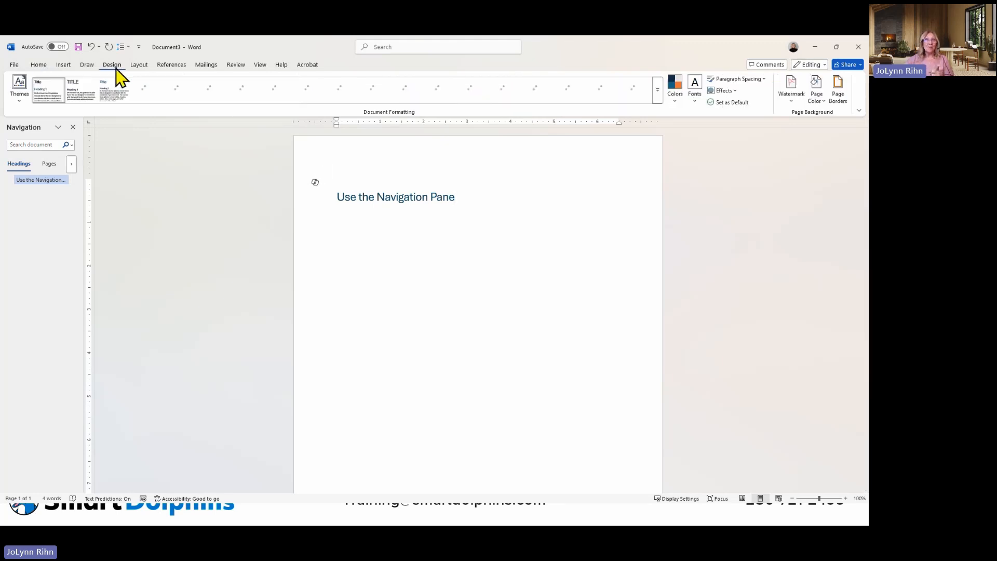
pyautogui.click(19, 94)
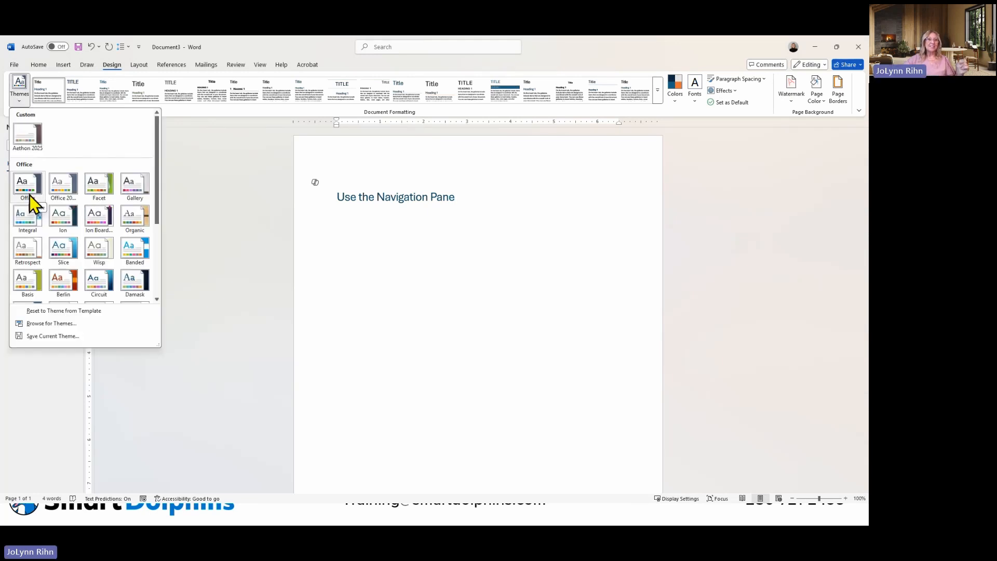
pyautogui.click(492, 197)
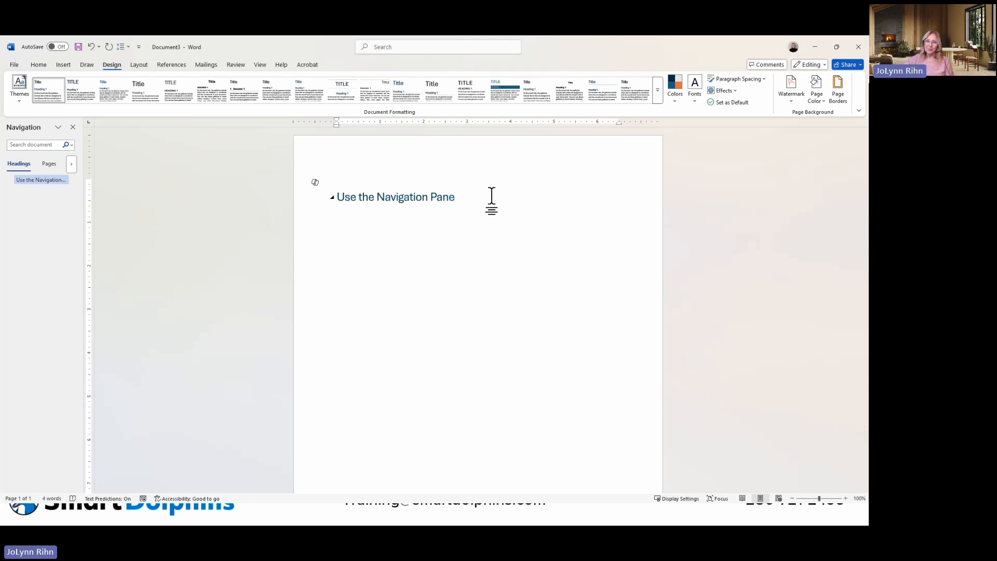
pyautogui.click(23, 102)
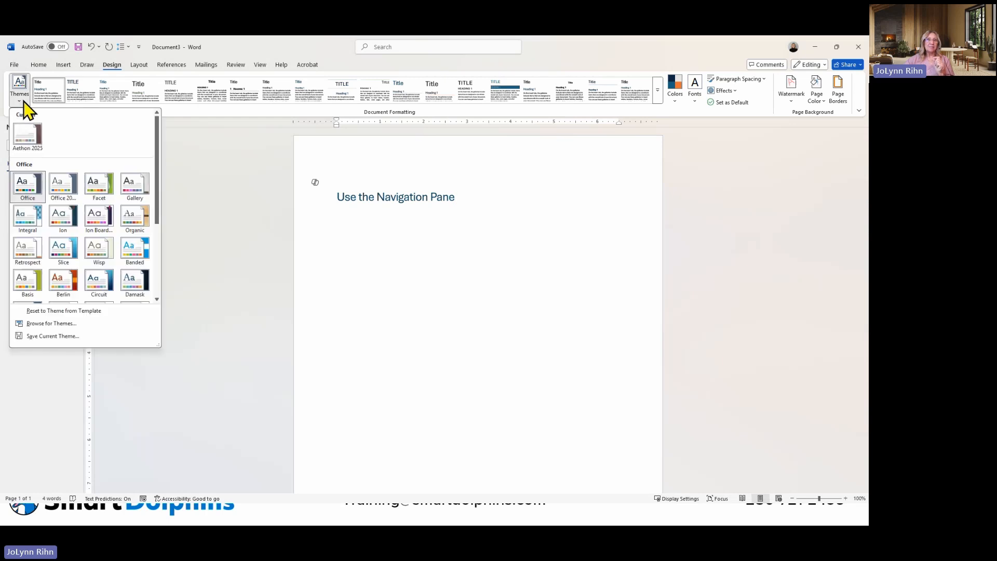
pyautogui.click(32, 145)
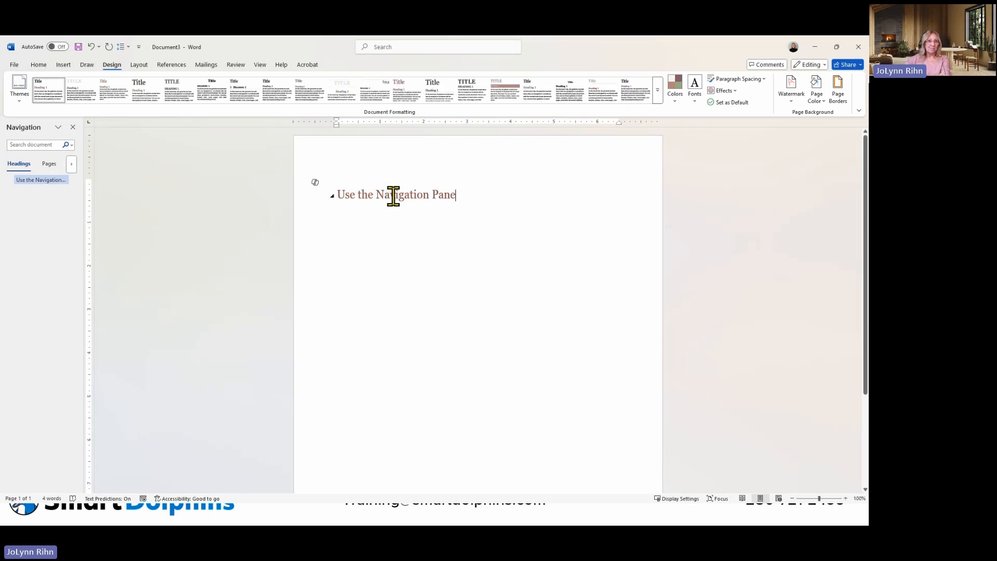
# - Set the new document's theme to Office, then close the document without saving it
pyautogui.click(20, 96)
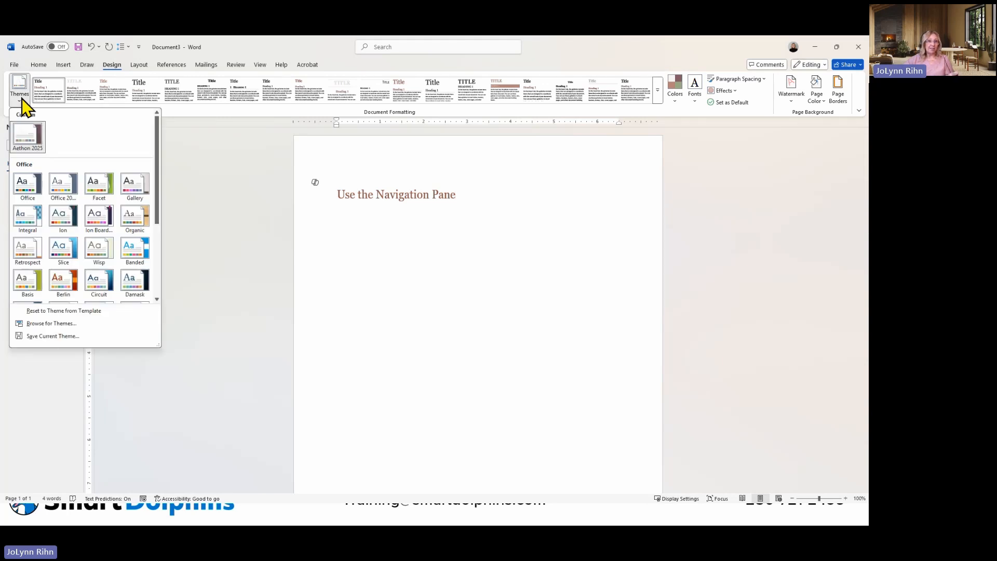
pyautogui.click(21, 187)
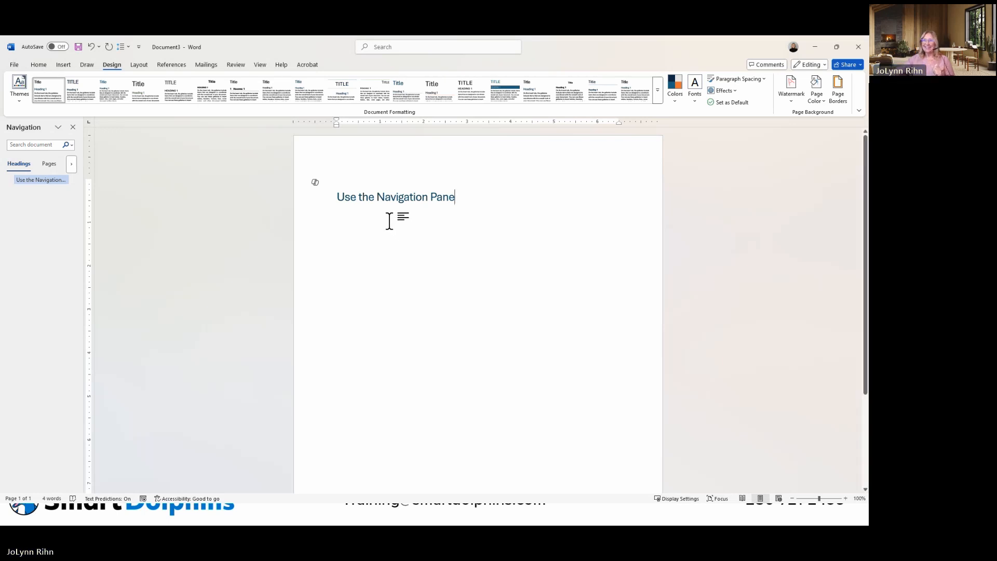
pyautogui.click(863, 48)
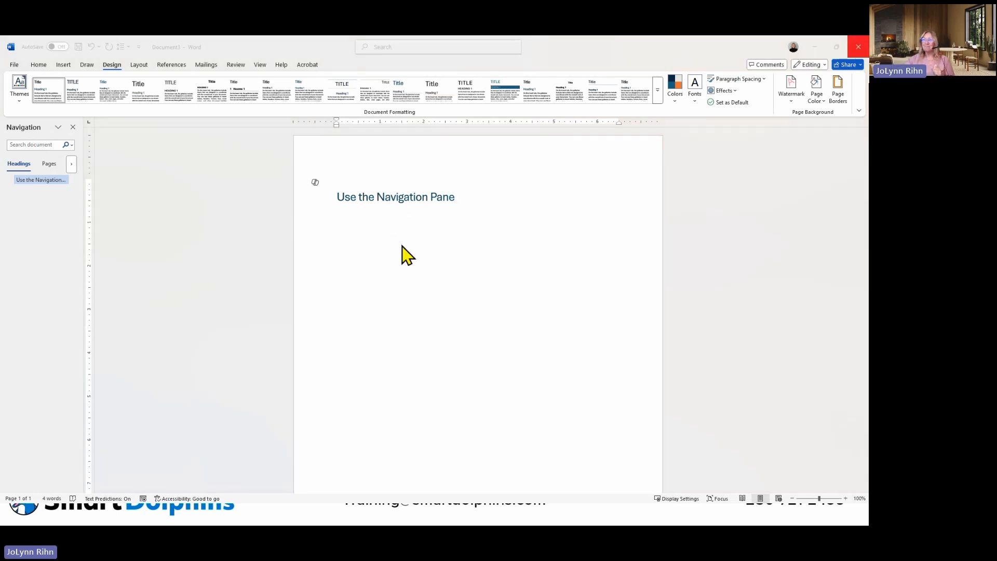
pyautogui.click(470, 380)
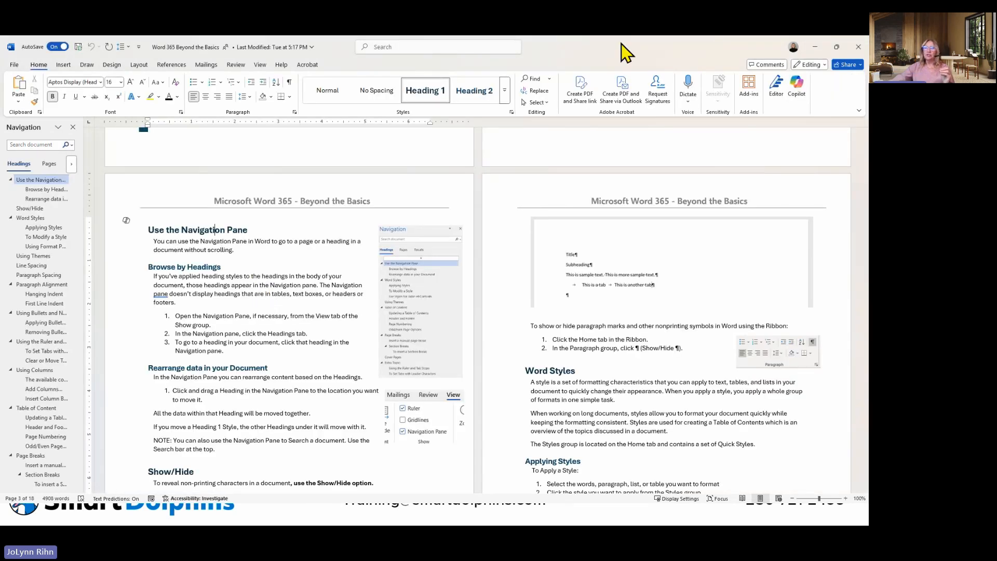
# - Switch to the Word Class Practice File and apply Heading 2 to the line "A window will open that is calculating the amount of space."
pyautogui.moveTo(622, 43); pyautogui.dragTo(499, 37)
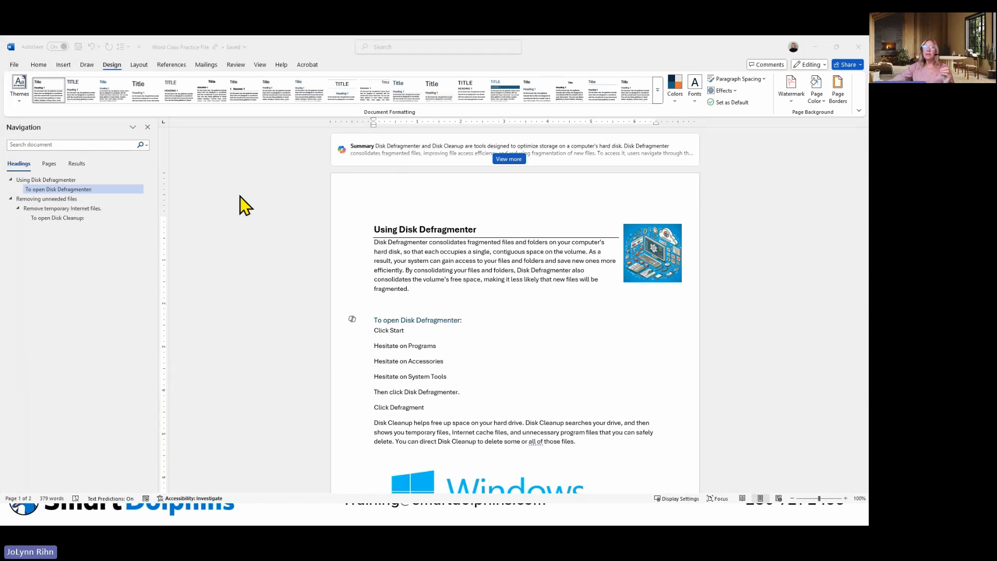
pyautogui.click(147, 51)
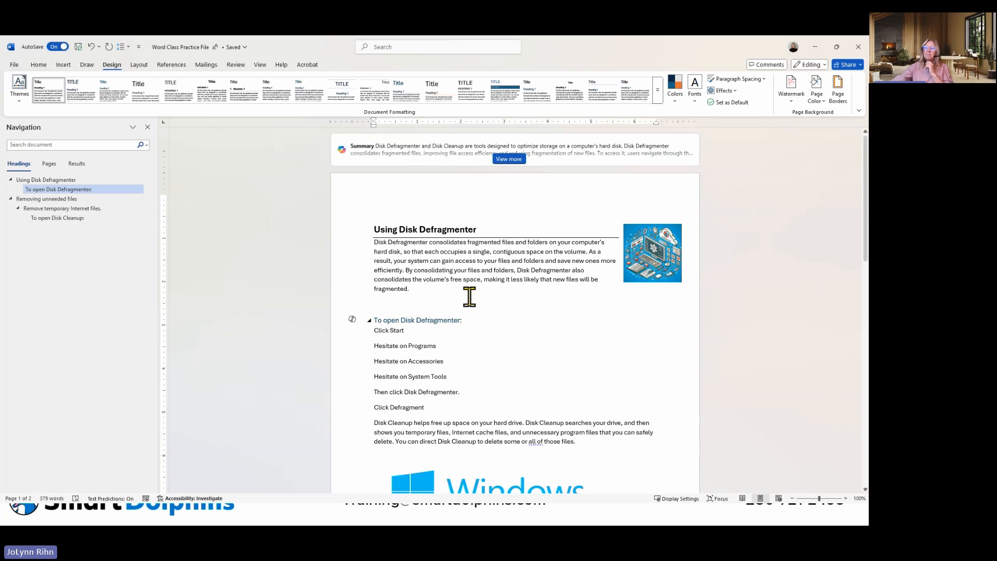
pyautogui.scroll(-10, 471, 297)
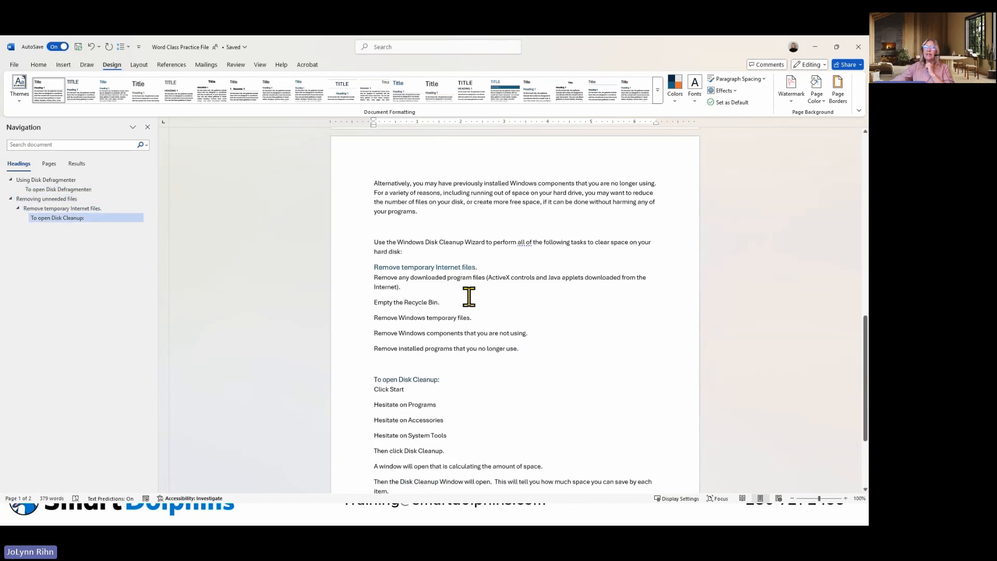
pyautogui.scroll(-4, 422, 306)
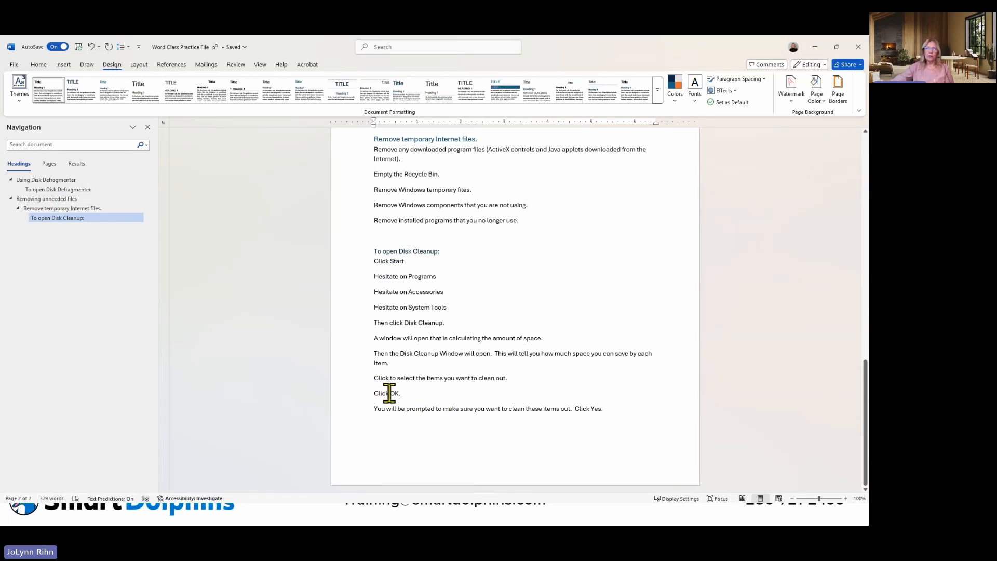
pyautogui.click(358, 340)
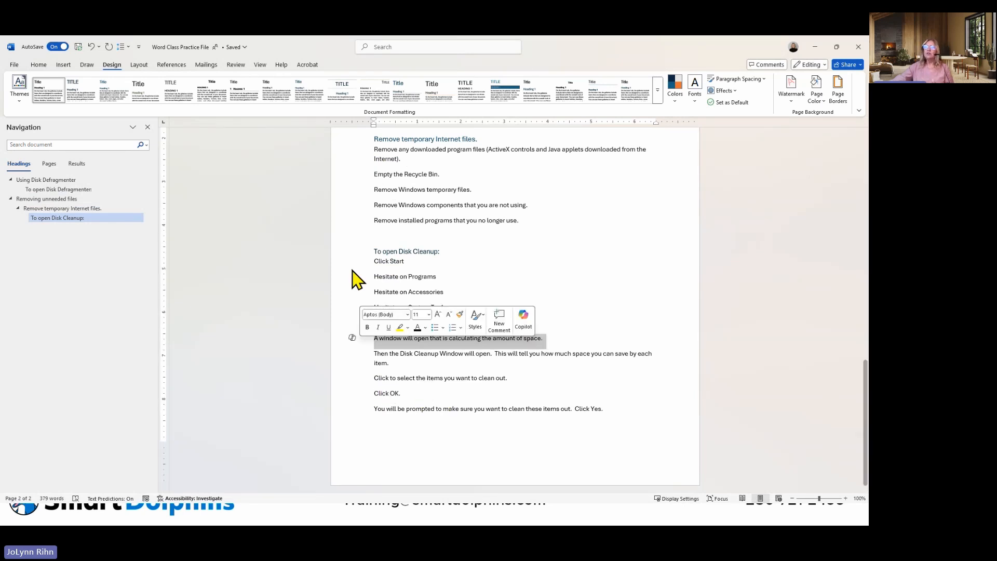
pyautogui.click(39, 64)
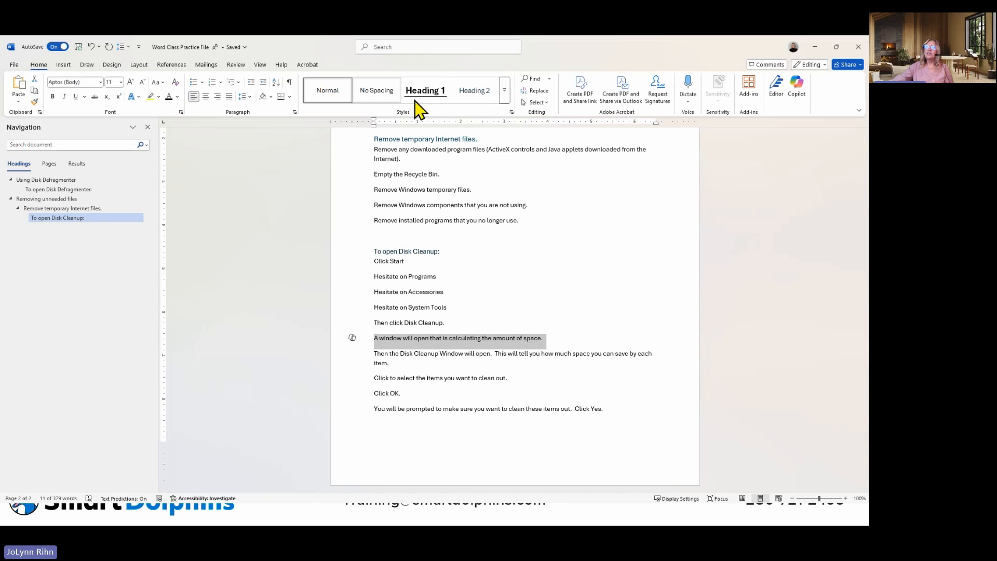
pyautogui.click(476, 94)
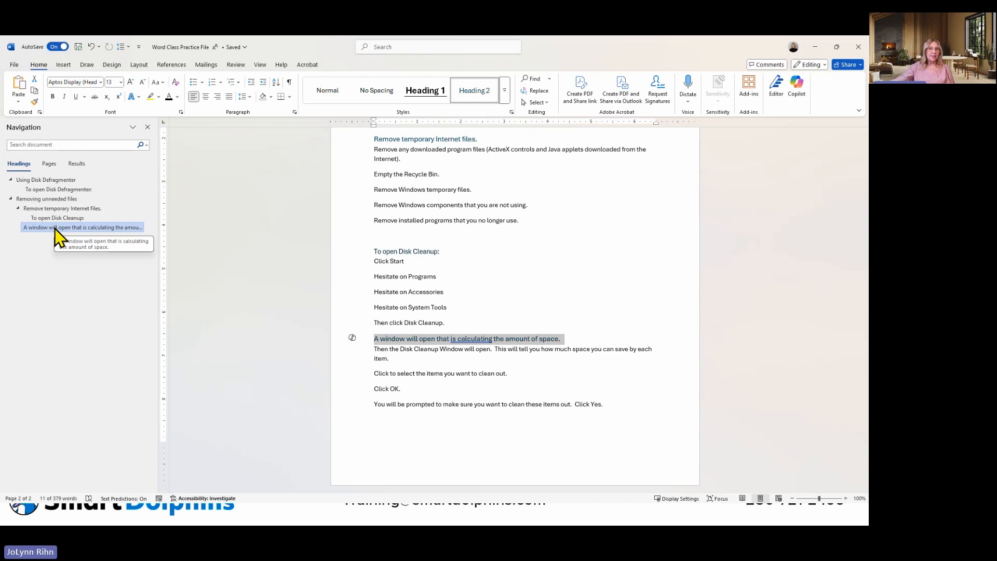
# - Move the "A window will open that is calculating the amount of space" section directly above "Remove temporary Internet files" in the heading outline
pyautogui.moveTo(55, 228); pyautogui.dragTo(52, 207)
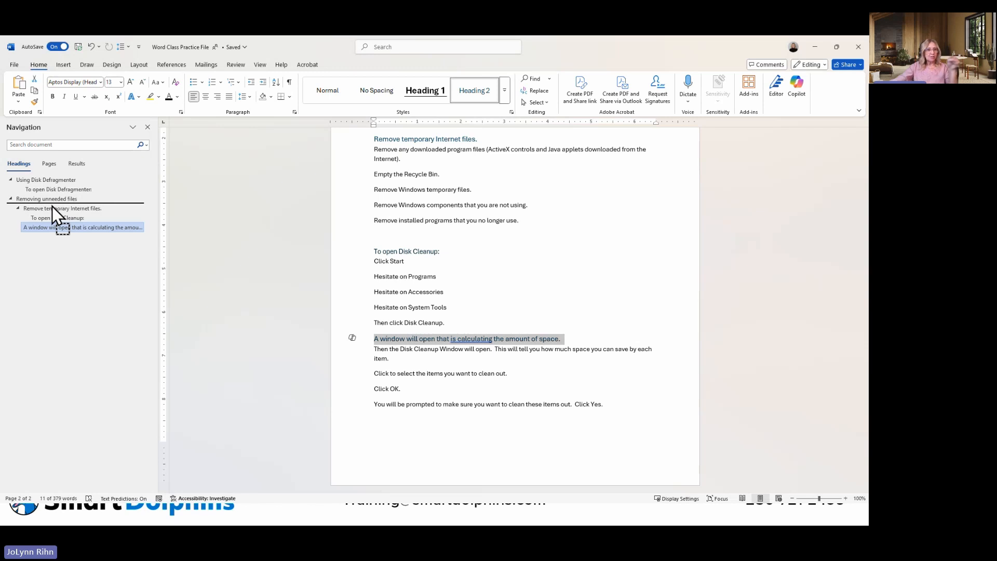
pyautogui.moveTo(52, 206); pyautogui.dragTo(52, 207)
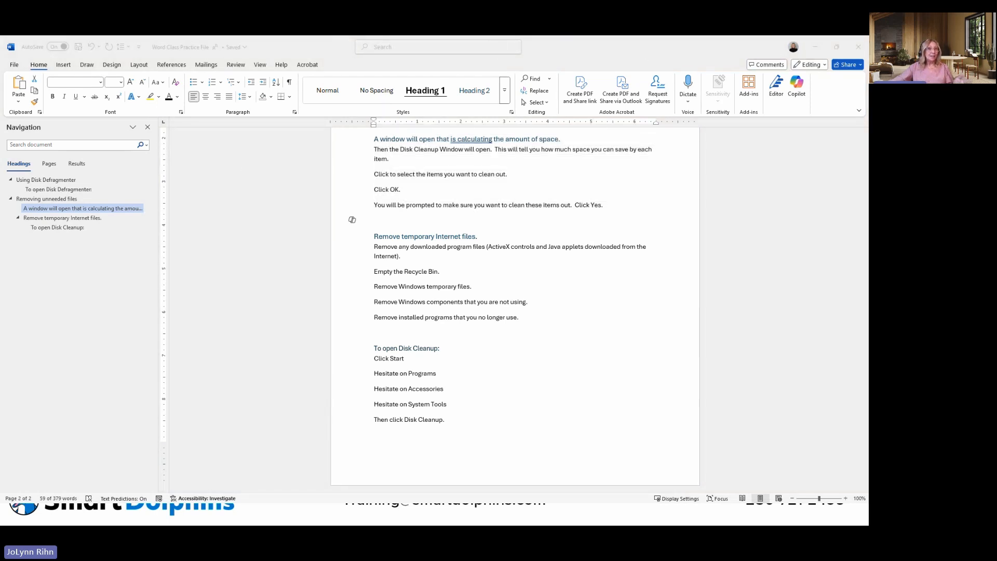
pyautogui.moveTo(0, 86); pyautogui.dragTo(0, 69)
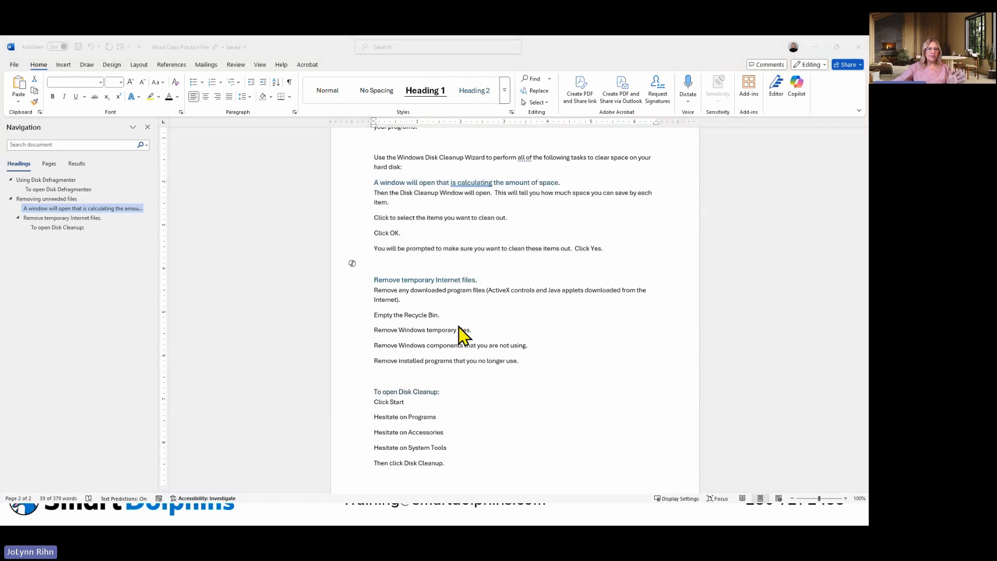
# - Show the paragraph marks and inspect the blank paragraphs from the second page back to the start of the document
pyautogui.scroll(5, 459, 325)
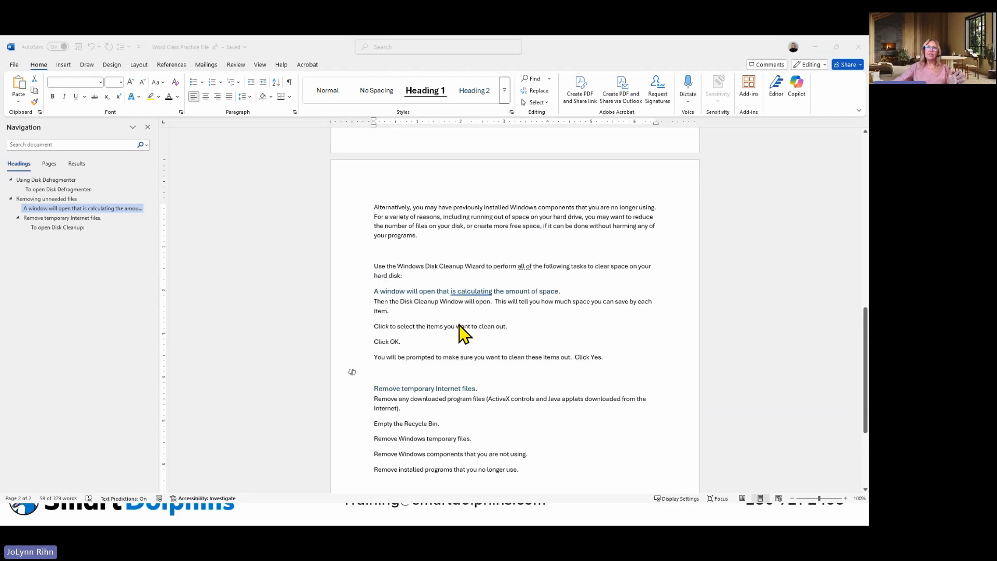
pyautogui.scroll(1, 334, 175)
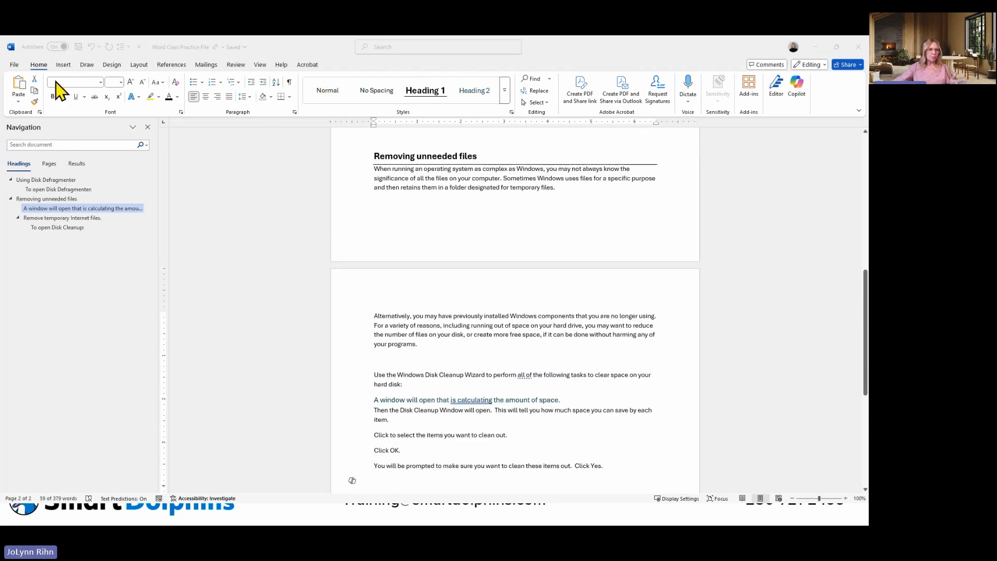
pyautogui.click(289, 83)
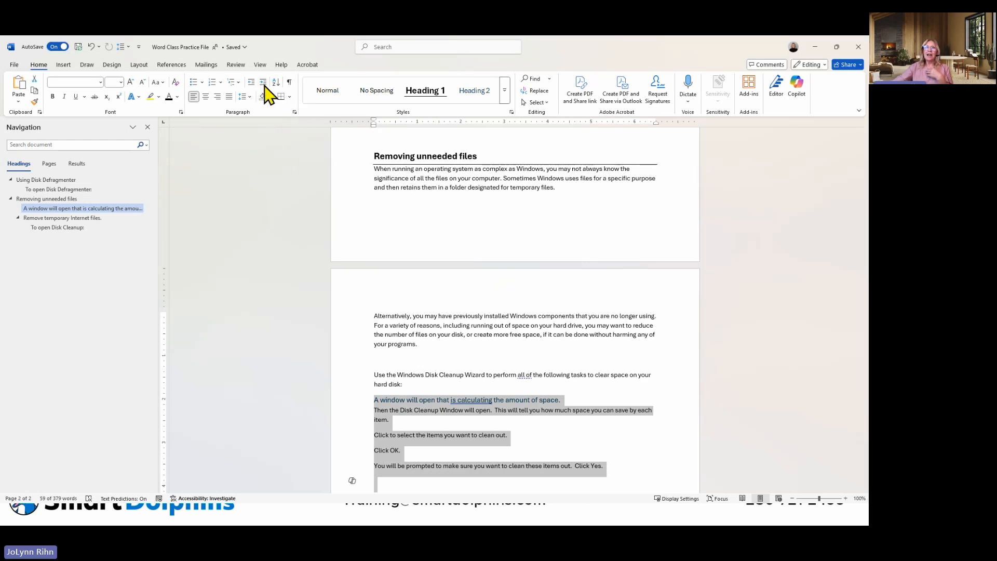
pyautogui.click(290, 82)
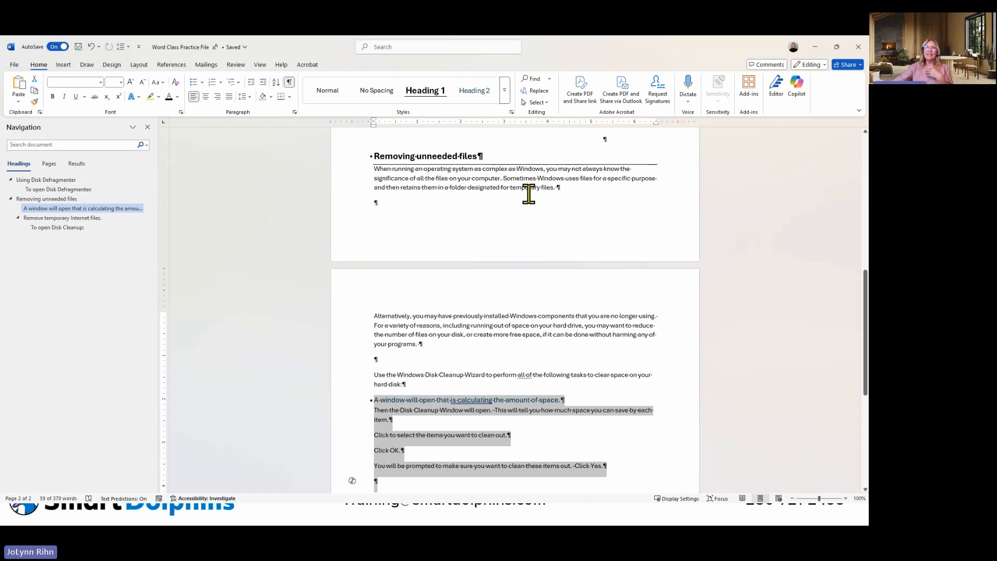
pyautogui.scroll(8, 534, 203)
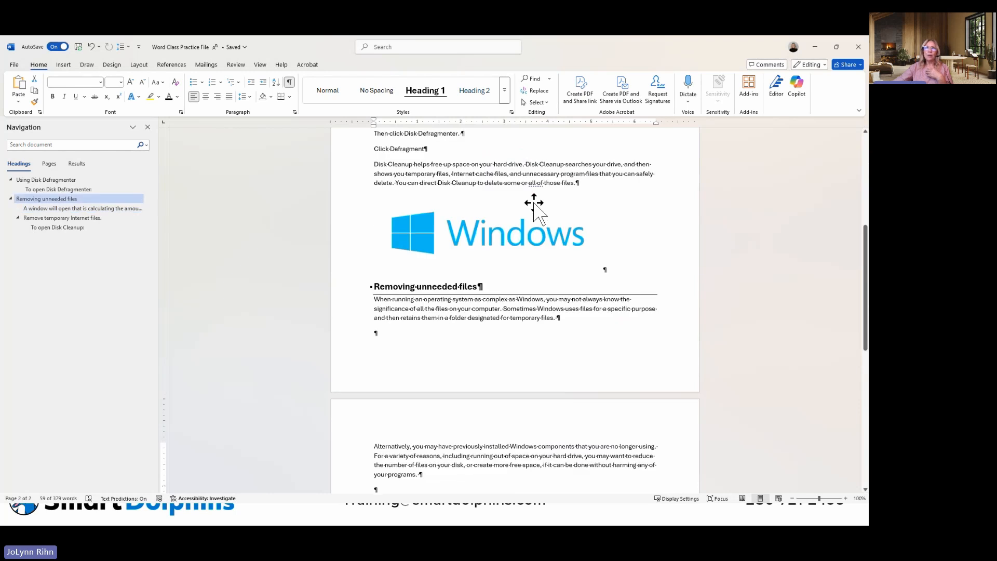
pyautogui.scroll(5, 534, 203)
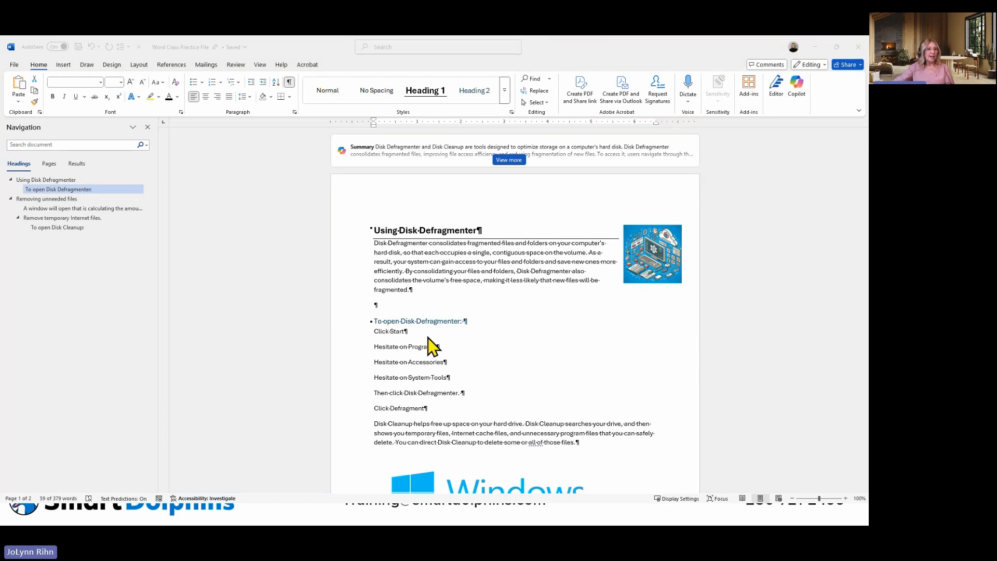
# - Hide the paragraph marks and delete the blank paragraph above the "To open Disk Defragmenter:" heading
pyautogui.click(378, 307)
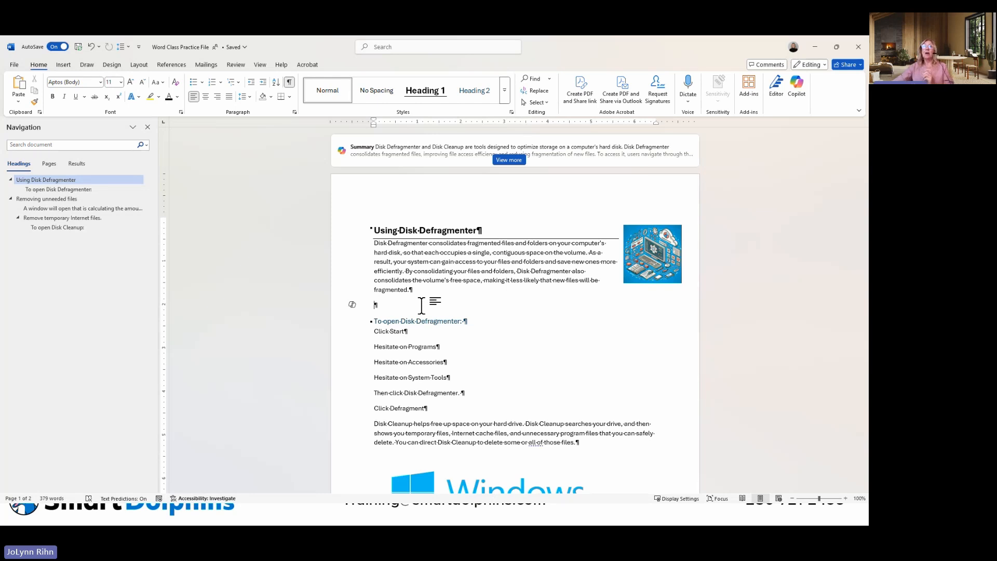
pyautogui.click(289, 82)
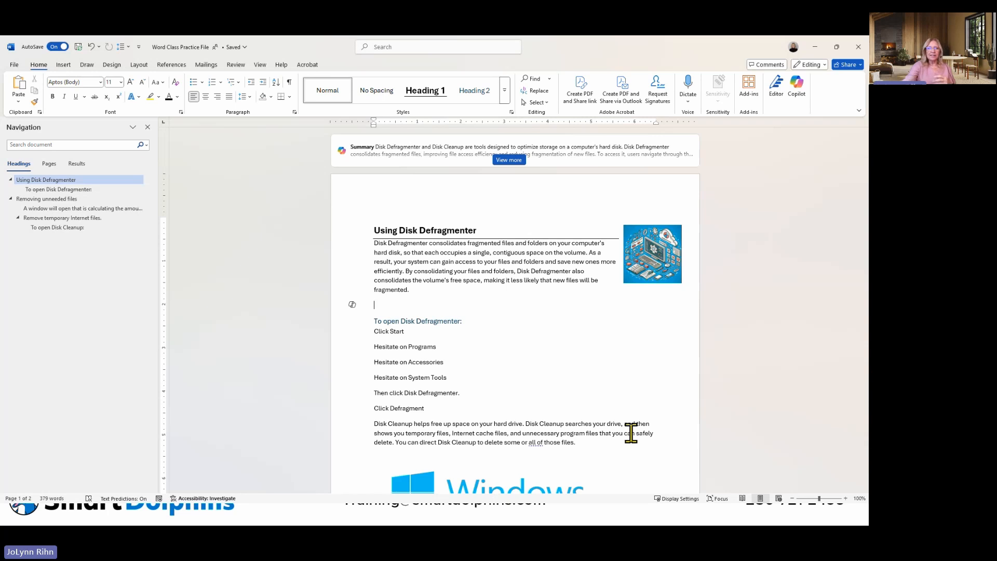
pyautogui.press('Delete')
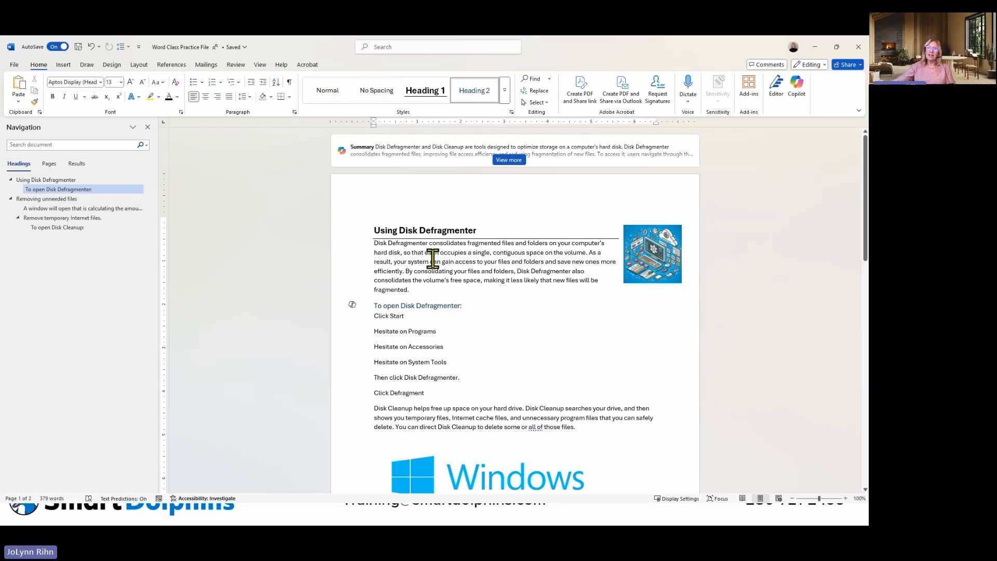
# - Set the spacing of the paragraph under "Using Disk Defragmenter" to 25 pt before and 20 pt after
pyautogui.click(352, 261)
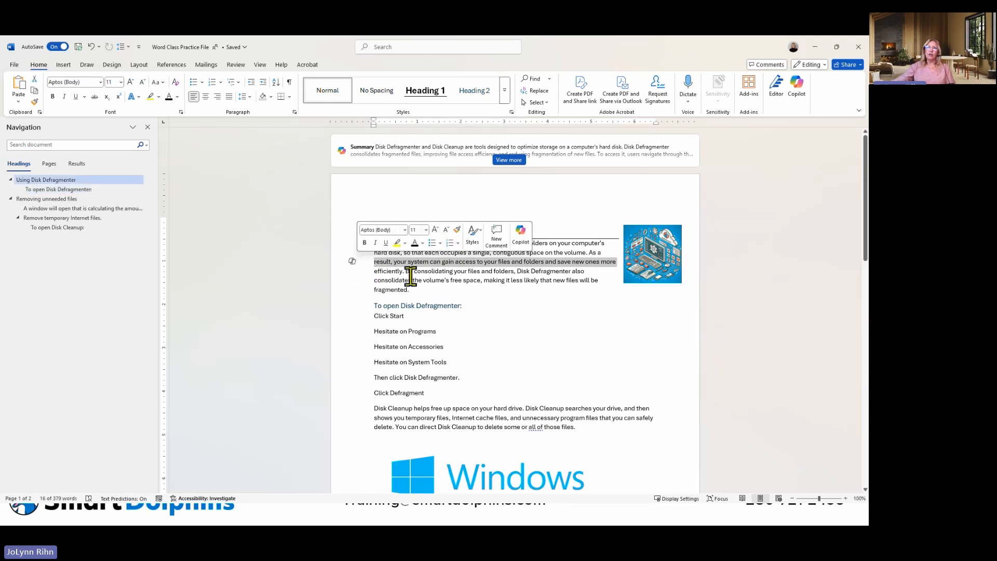
pyautogui.moveTo(411, 289); pyautogui.dragTo(377, 242)
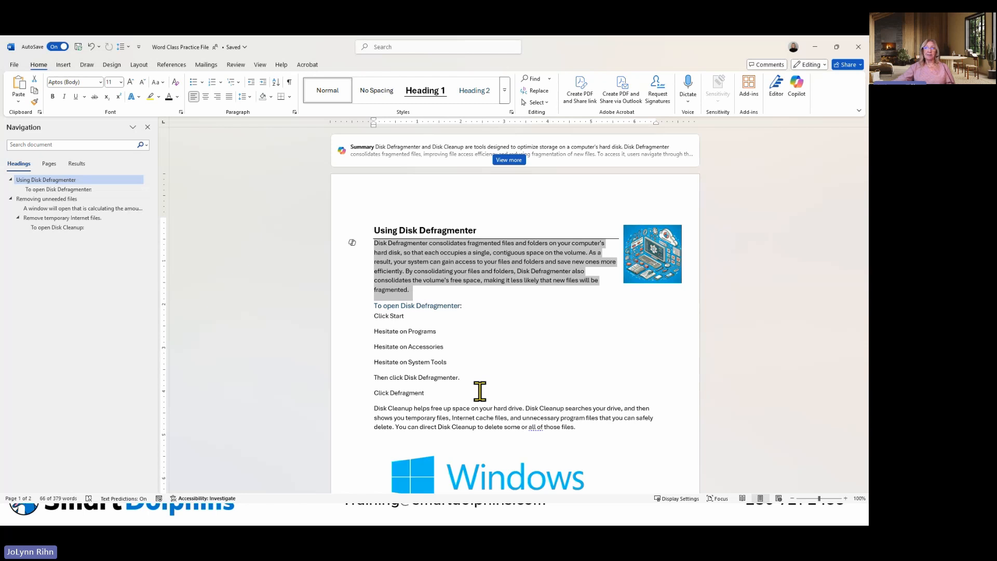
pyautogui.click(438, 262)
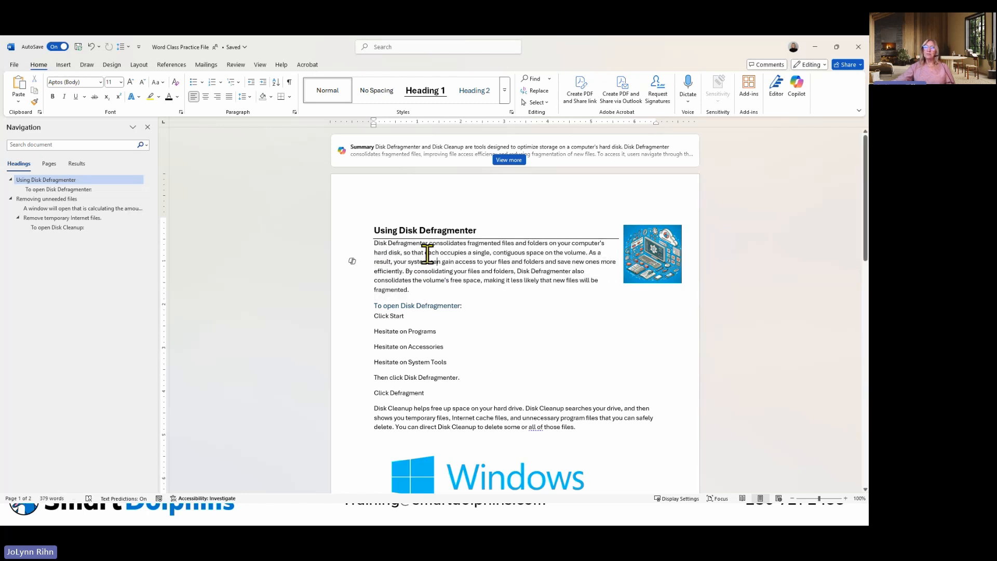
pyautogui.click(246, 98)
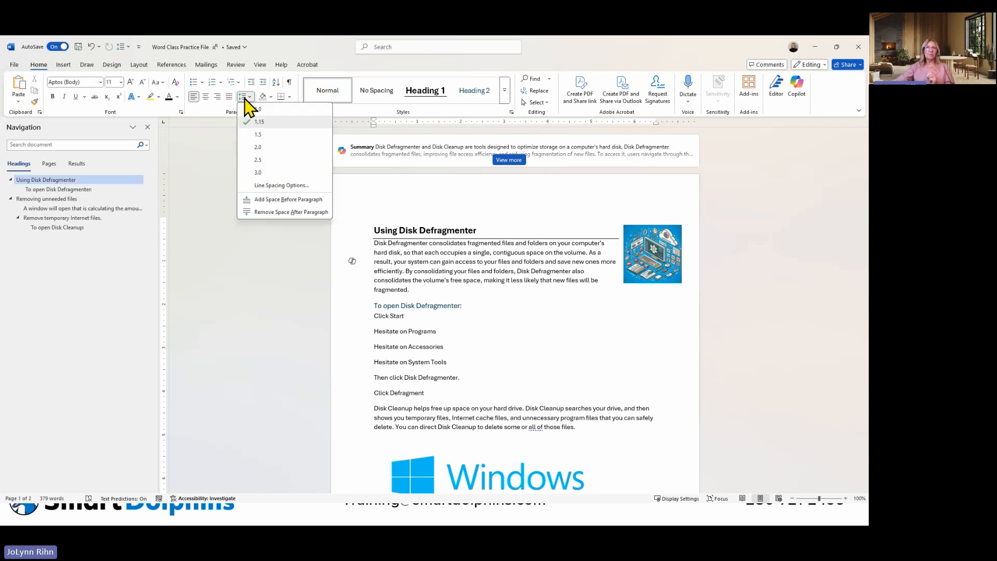
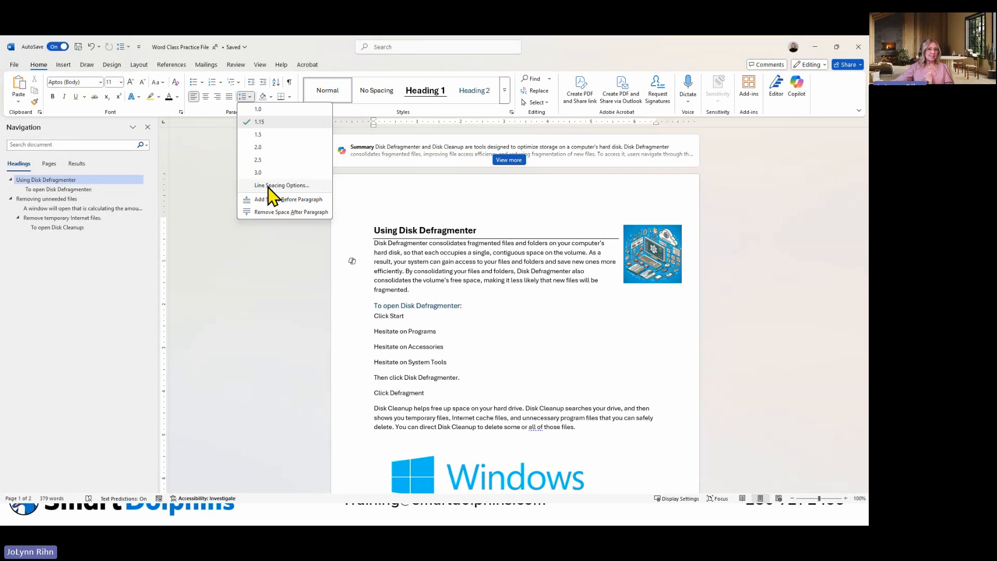
pyautogui.click(269, 186)
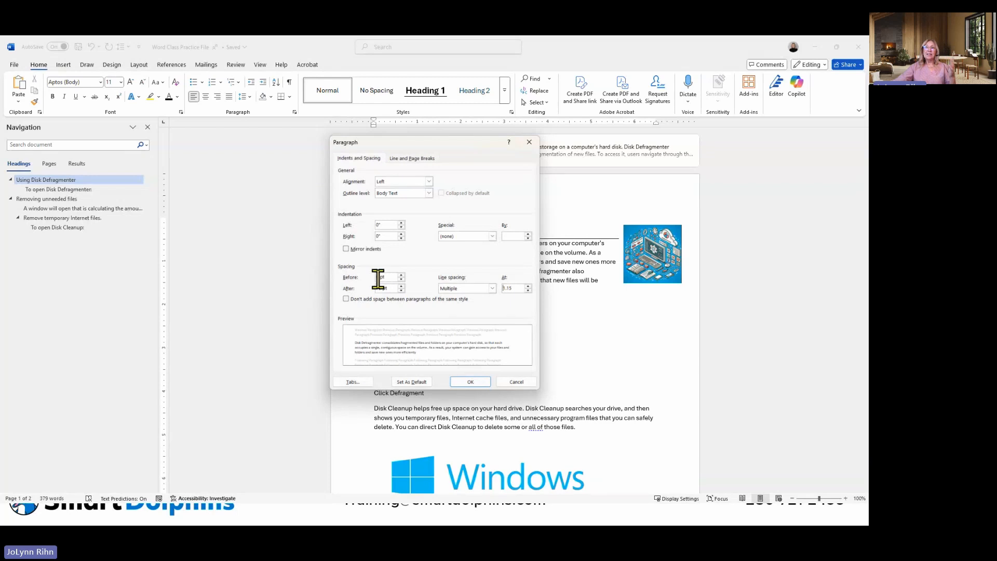
pyautogui.moveTo(380, 279); pyautogui.dragTo(374, 279)
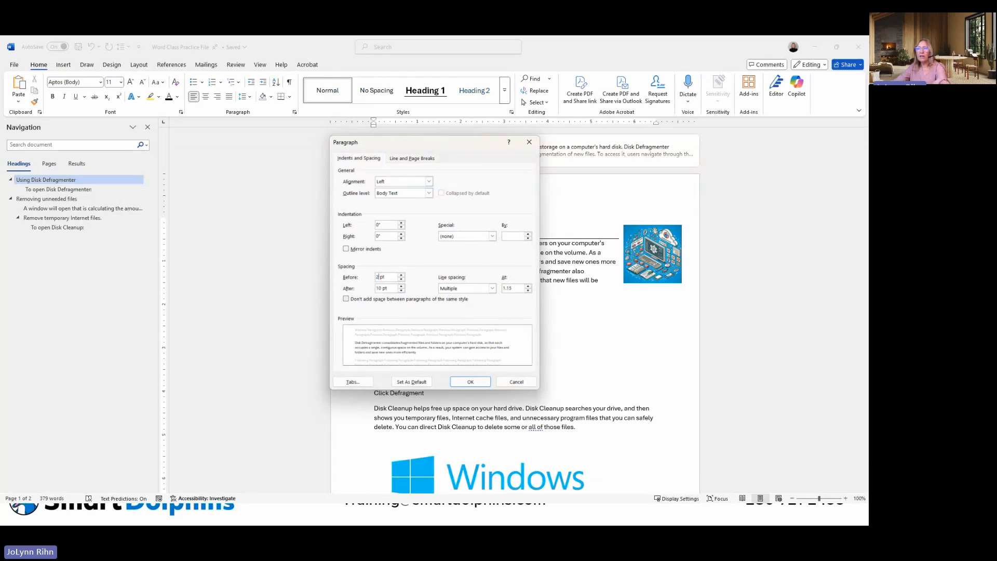
pyautogui.write('25')
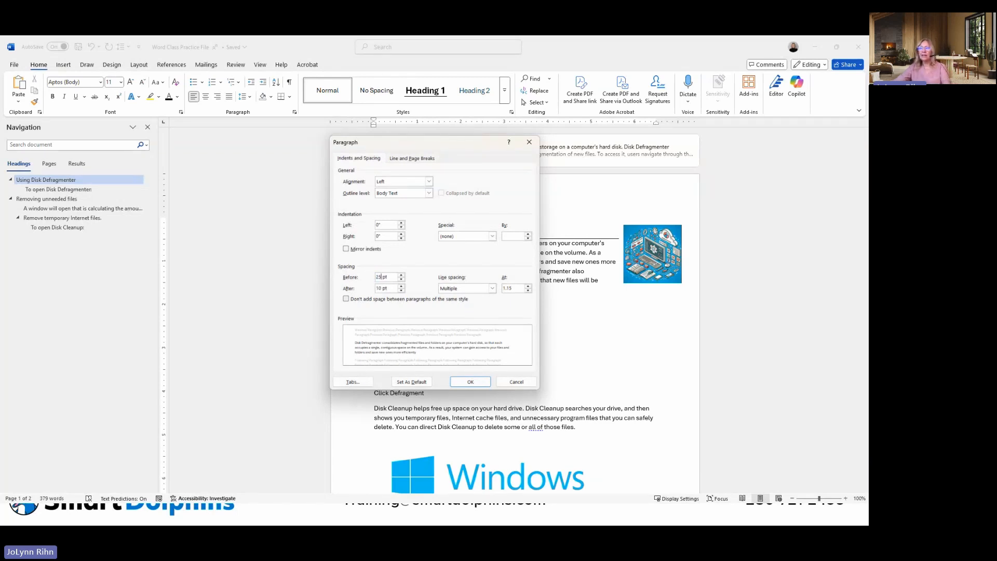
pyautogui.doubleClick(384, 289)
pyautogui.write('20')
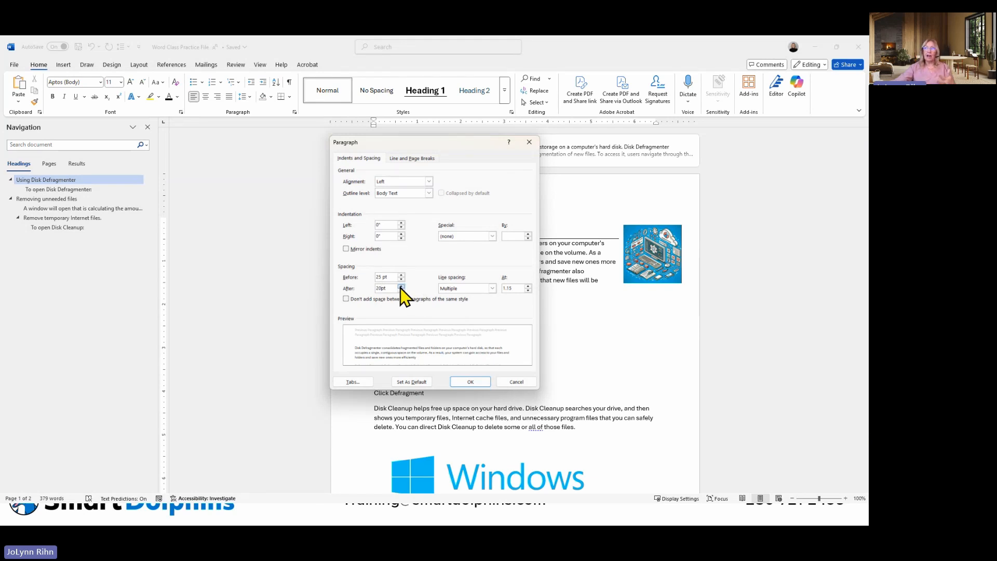
pyautogui.click(481, 382)
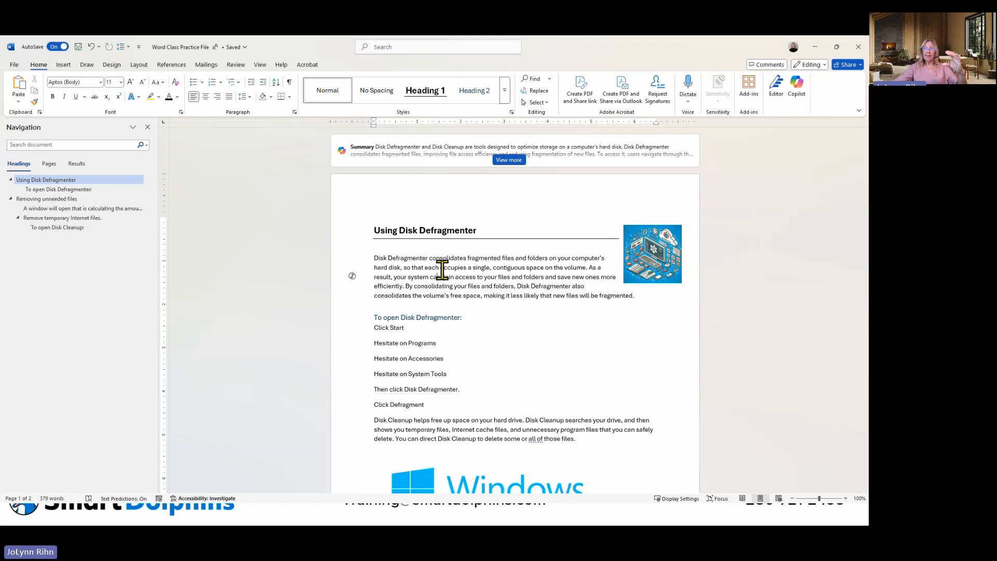
# - Remove the space before the paragraph under the "Using Disk Defragmenter" heading
pyautogui.tripleClick(443, 270)
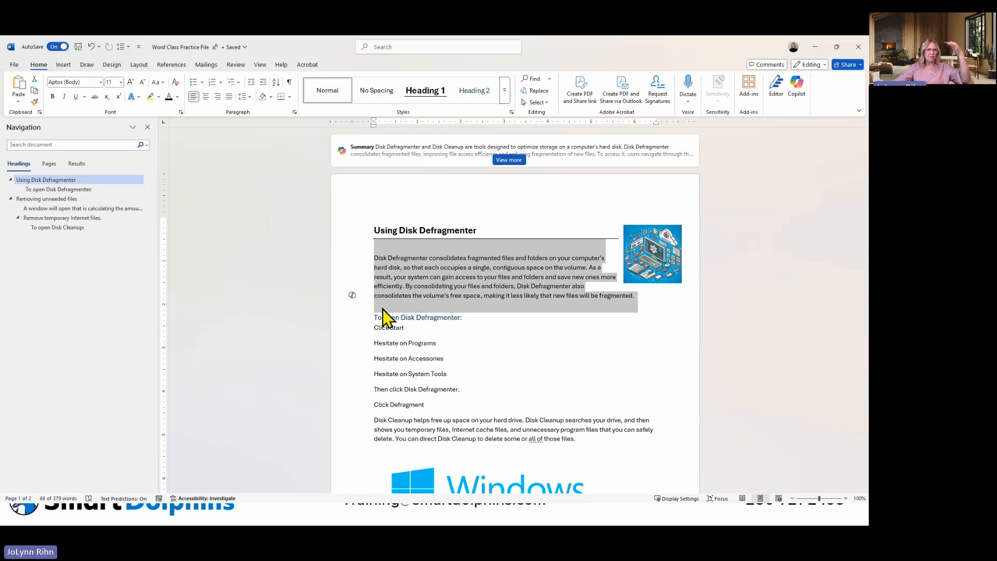
pyautogui.click(245, 100)
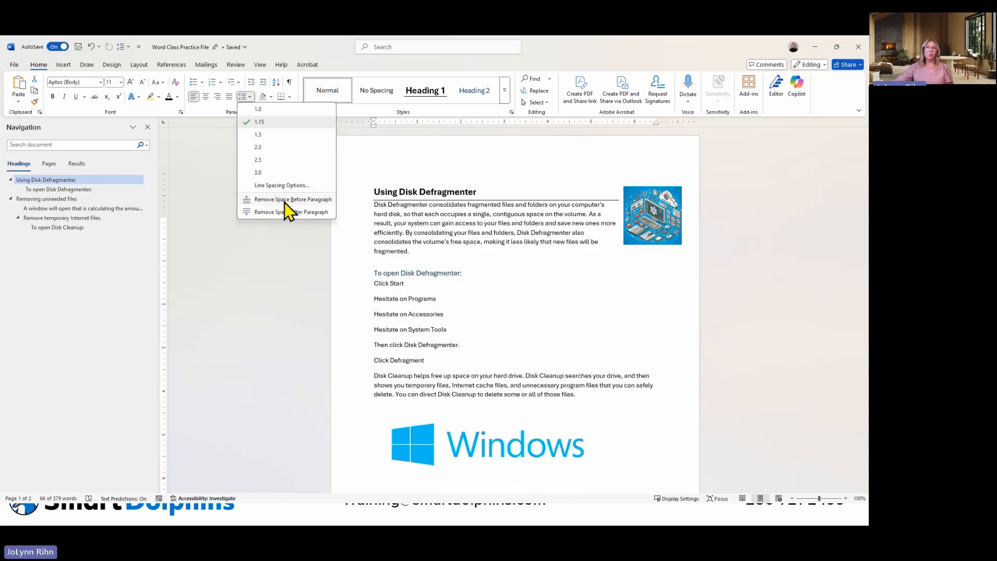
pyautogui.click(288, 203)
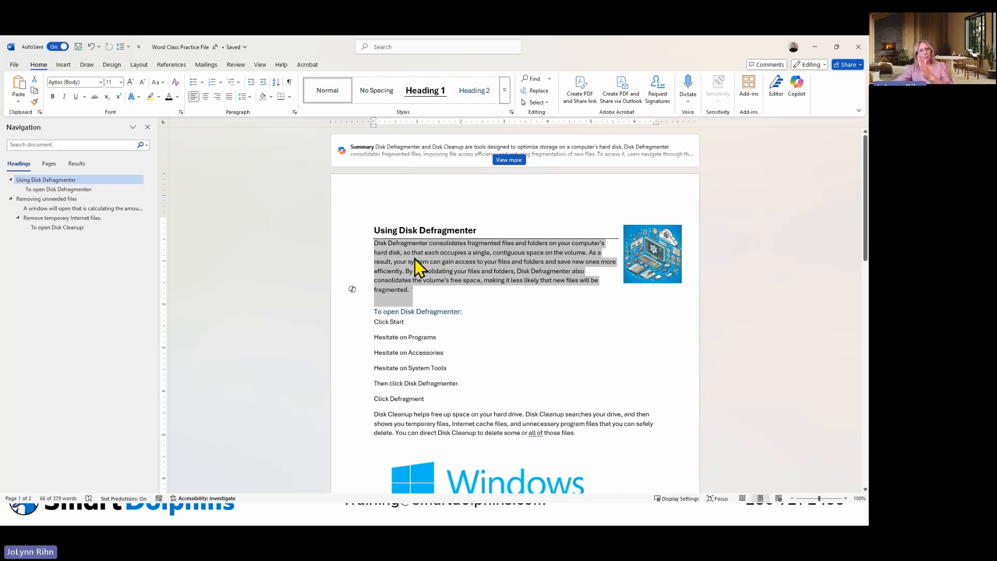
# - Indent the first line of the paragraph under "Using Disk Defragmenter" by one tab stop
pyautogui.click(375, 244)
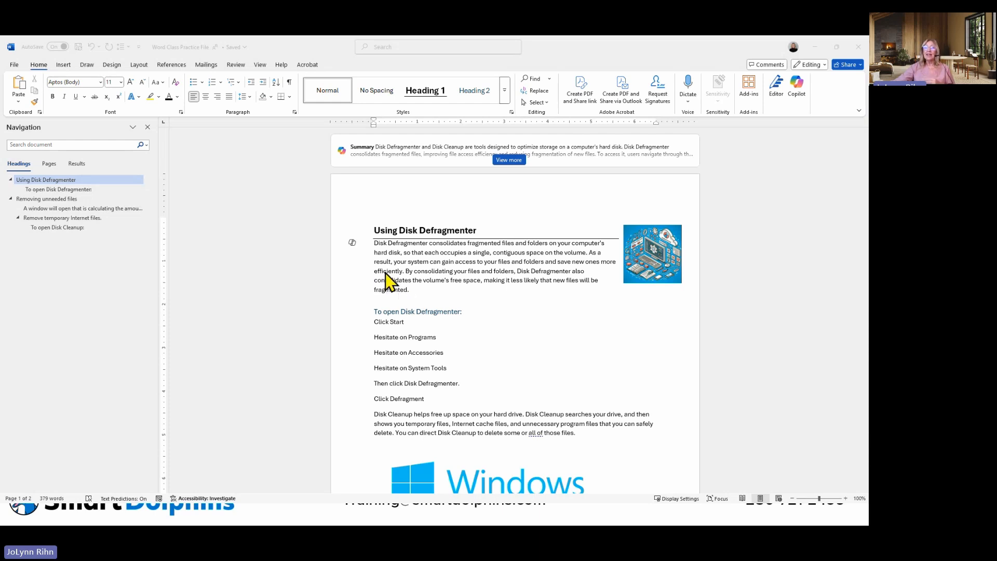
pyautogui.click(374, 245)
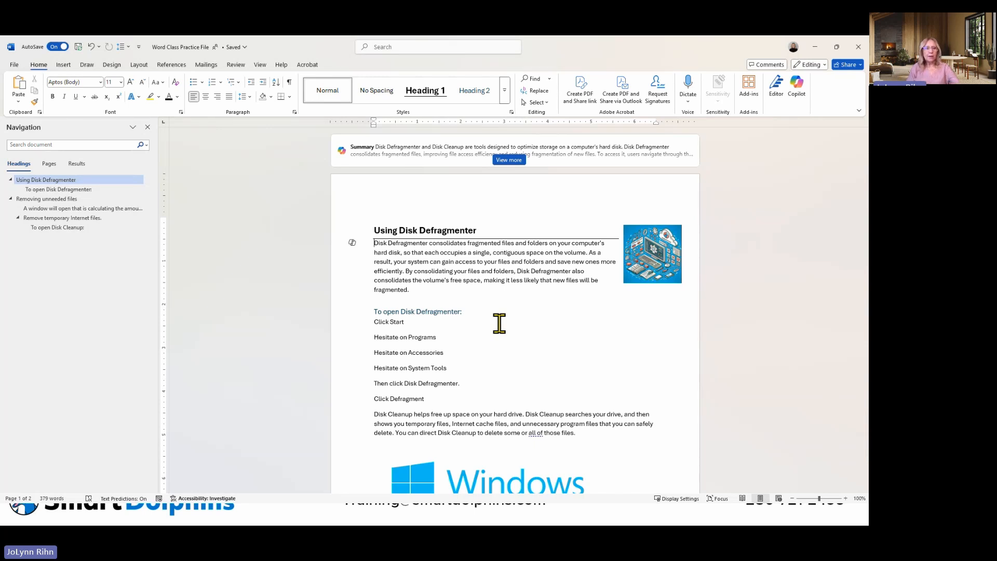
pyautogui.press('Tab')
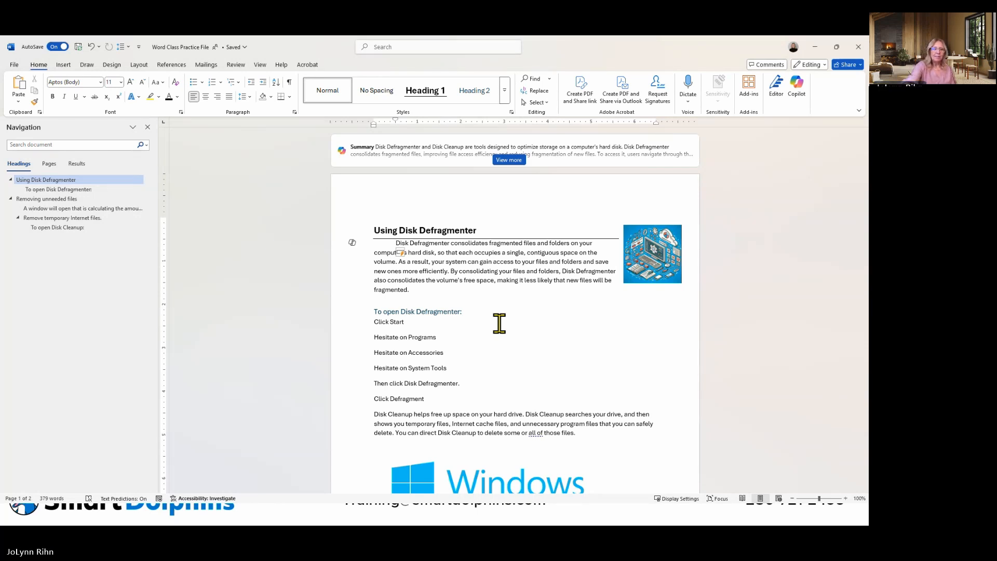
# - Remove the first-line indent from the paragraph under "Using Disk Defragmenter", and try a 1-inch hanging indent before resetting it
pyautogui.press('BackSpace')
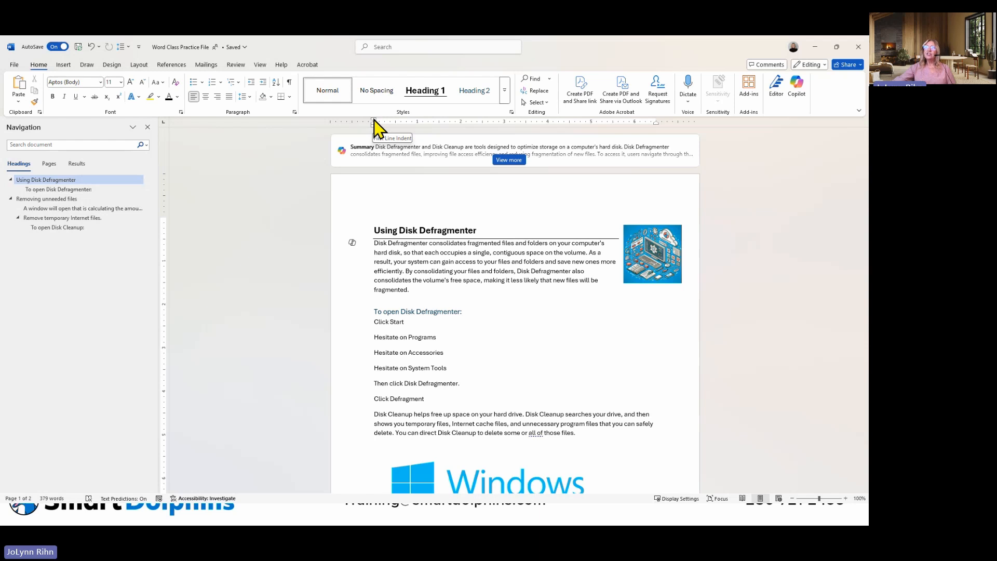
pyautogui.moveTo(374, 120)
pyautogui.mouseDown()
pyautogui.moveTo(453, 125)
pyautogui.moveTo(374, 123)
pyautogui.mouseUp()
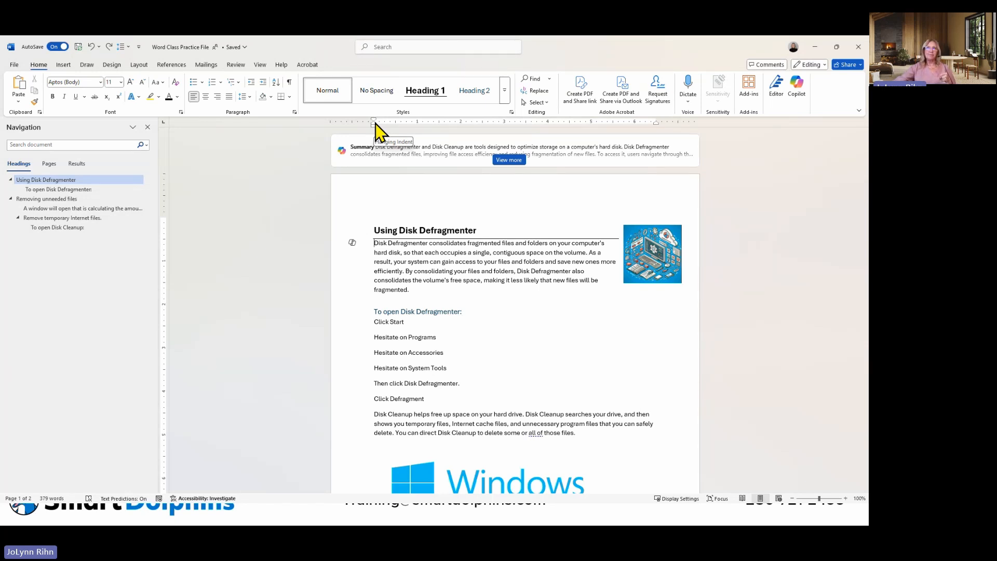
pyautogui.moveTo(376, 123); pyautogui.dragTo(418, 126)
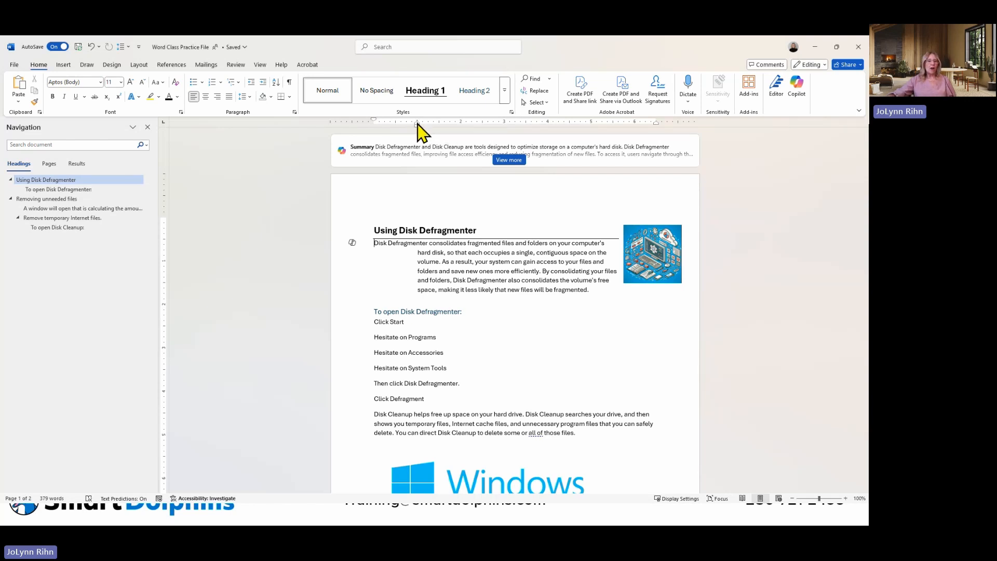
pyautogui.moveTo(418, 123); pyautogui.dragTo(375, 126)
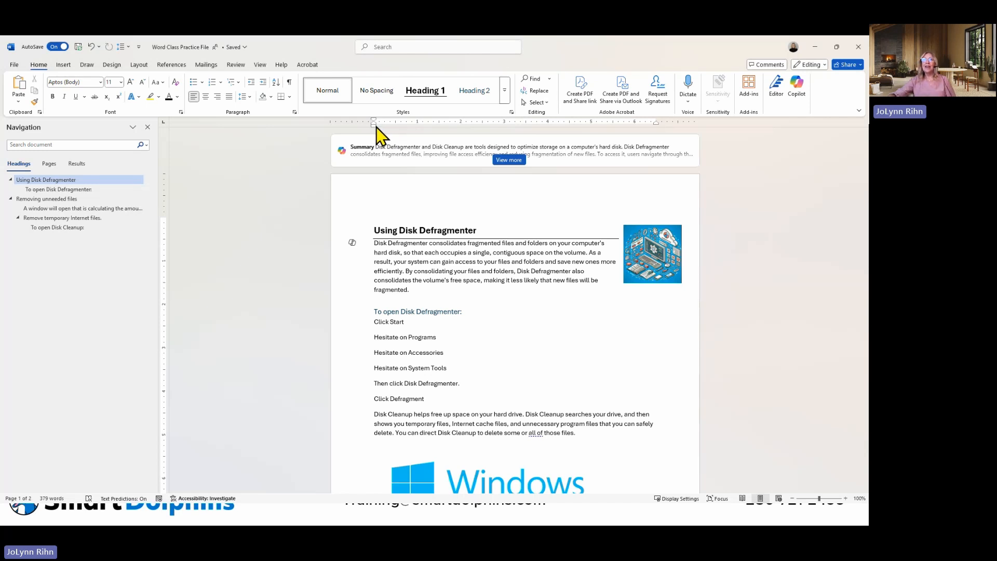
# - Try a 1-inch left indent and a right indent at the 5-inch mark on the paragraph, and reset both to the margins
pyautogui.moveTo(374, 127); pyautogui.dragTo(416, 129)
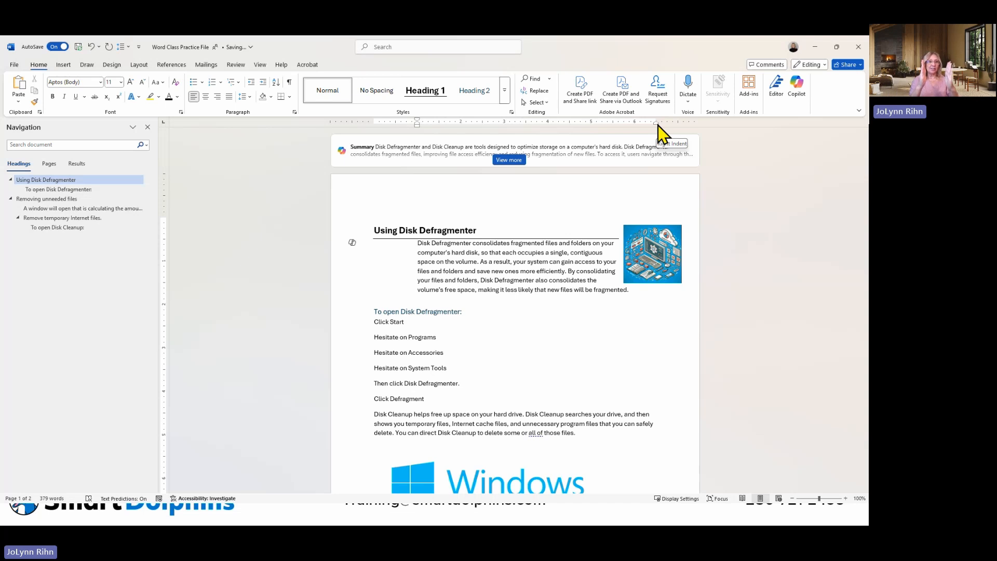
pyautogui.moveTo(657, 125); pyautogui.dragTo(592, 126)
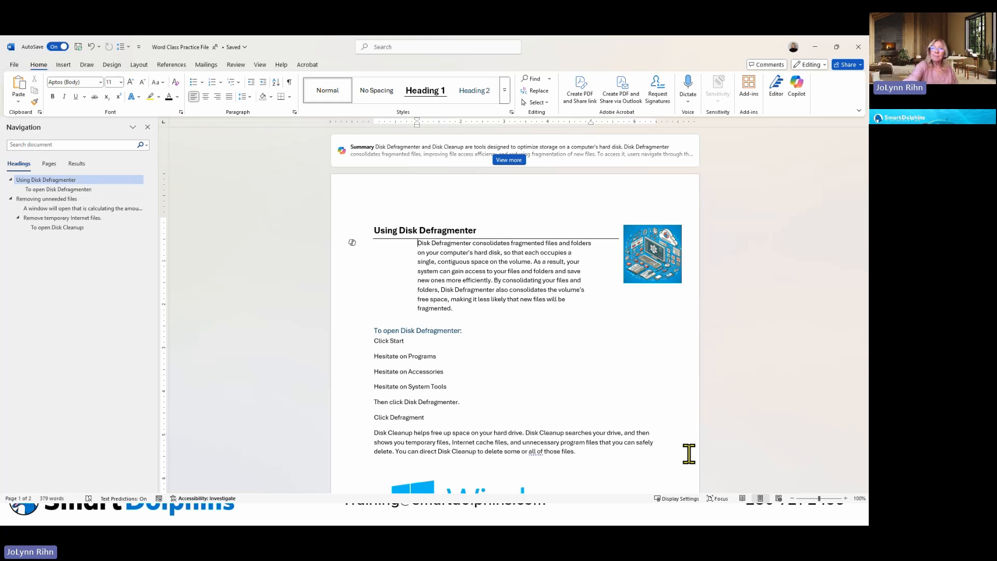
pyautogui.press('BackSpace')
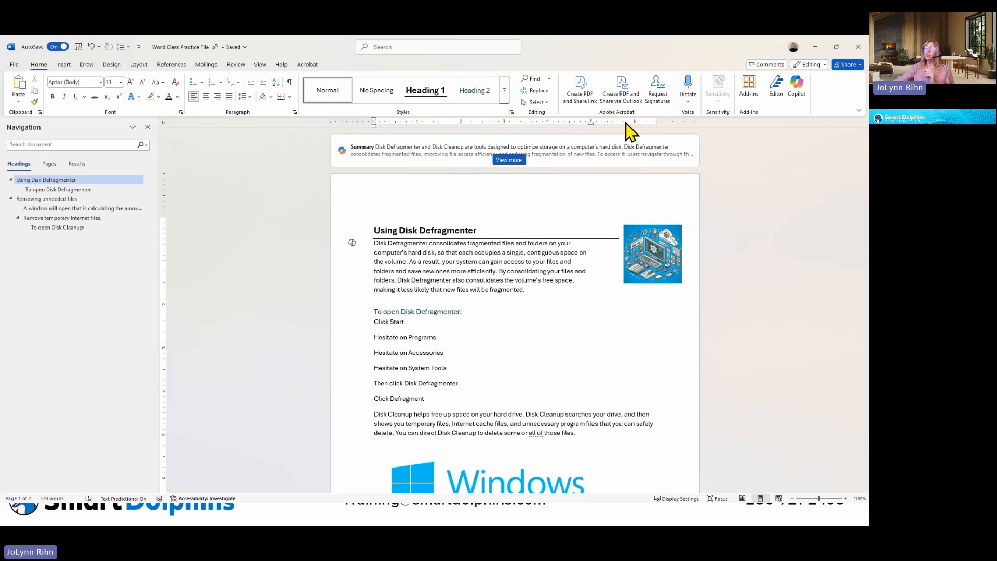
pyautogui.moveTo(591, 123); pyautogui.dragTo(657, 125)
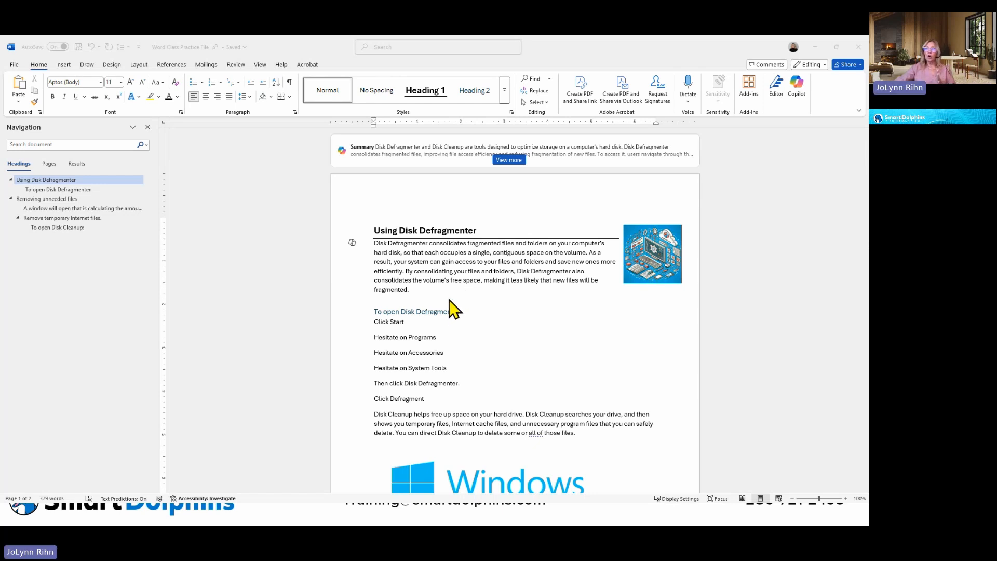
# - Examine where the current theme would be saved without saving it, and view the custom themes available
pyautogui.click(144, 133)
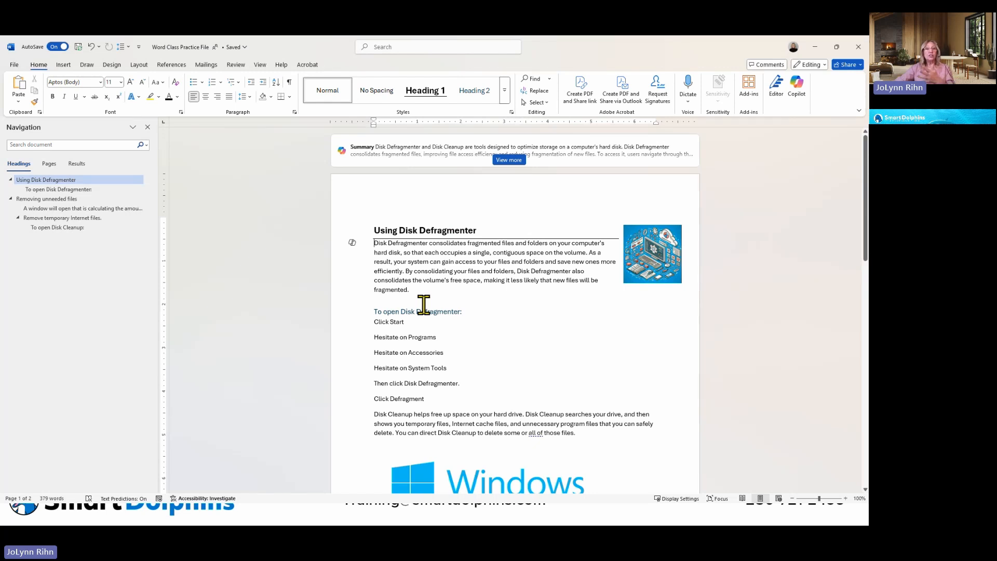
pyautogui.click(113, 67)
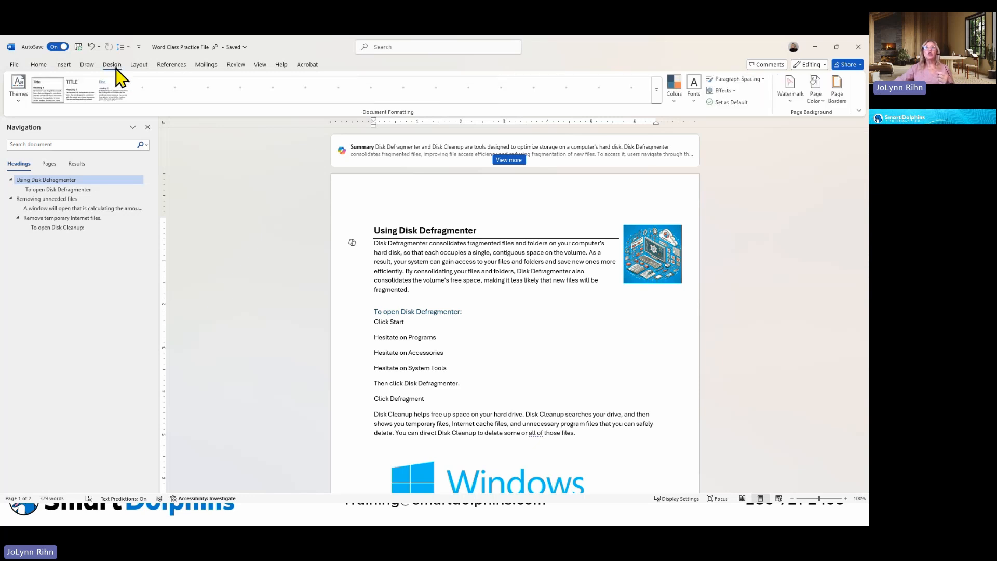
pyautogui.click(20, 101)
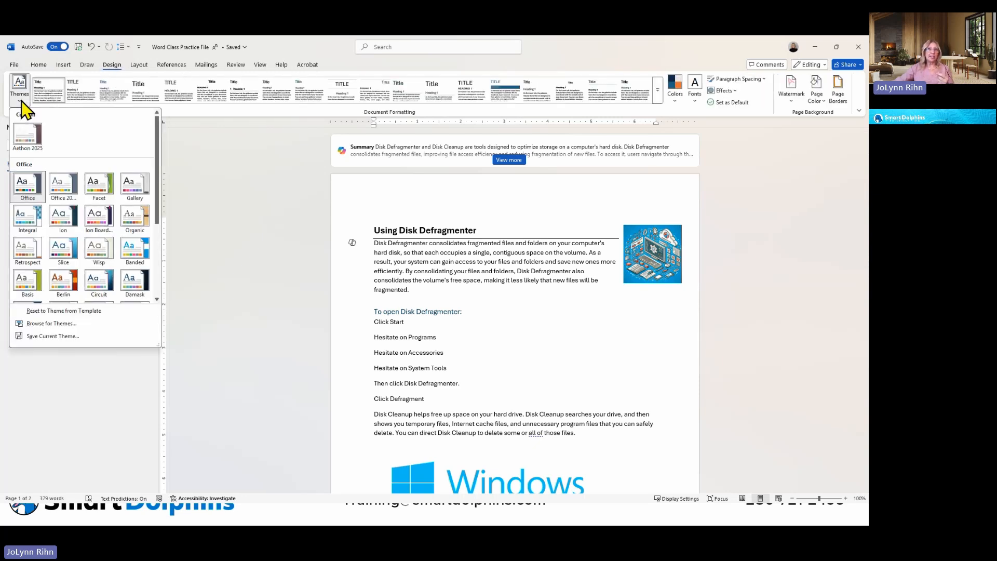
pyautogui.click(49, 336)
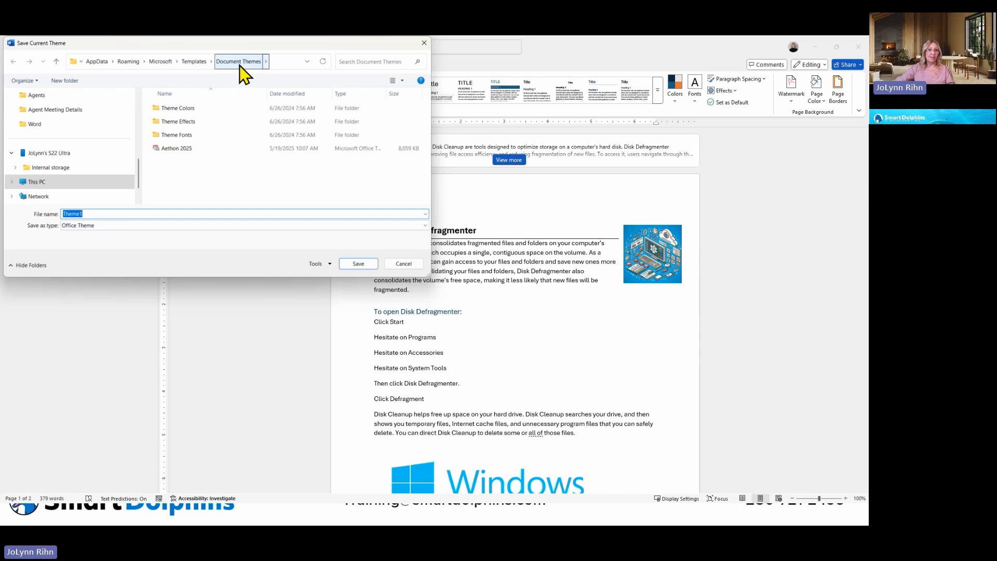
pyautogui.click(409, 266)
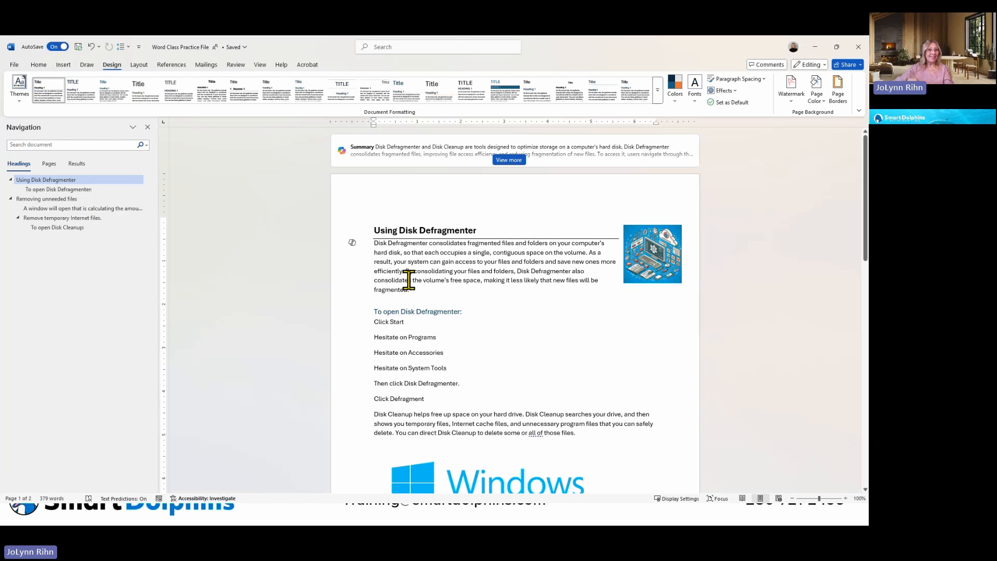
pyautogui.click(24, 96)
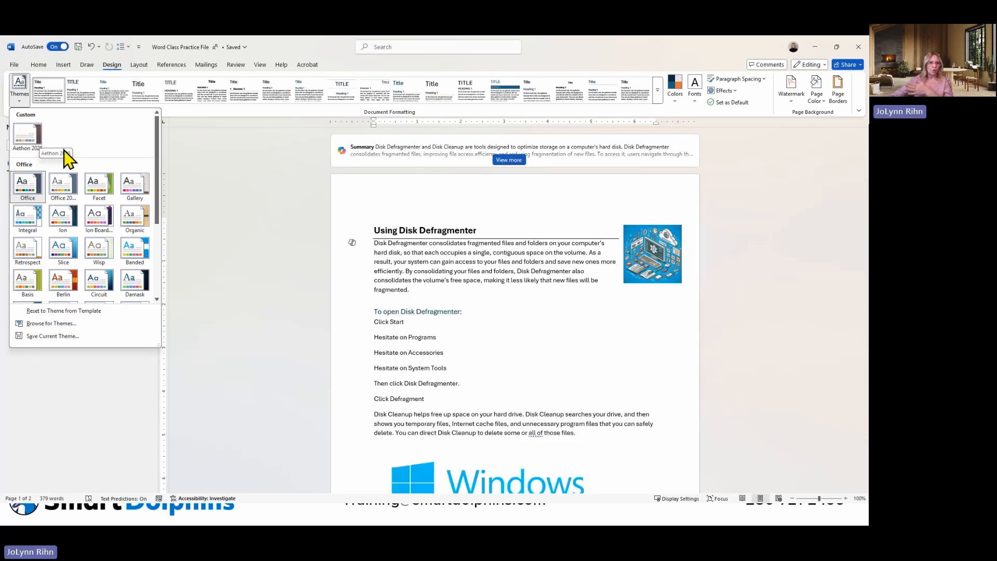
pyautogui.click(487, 260)
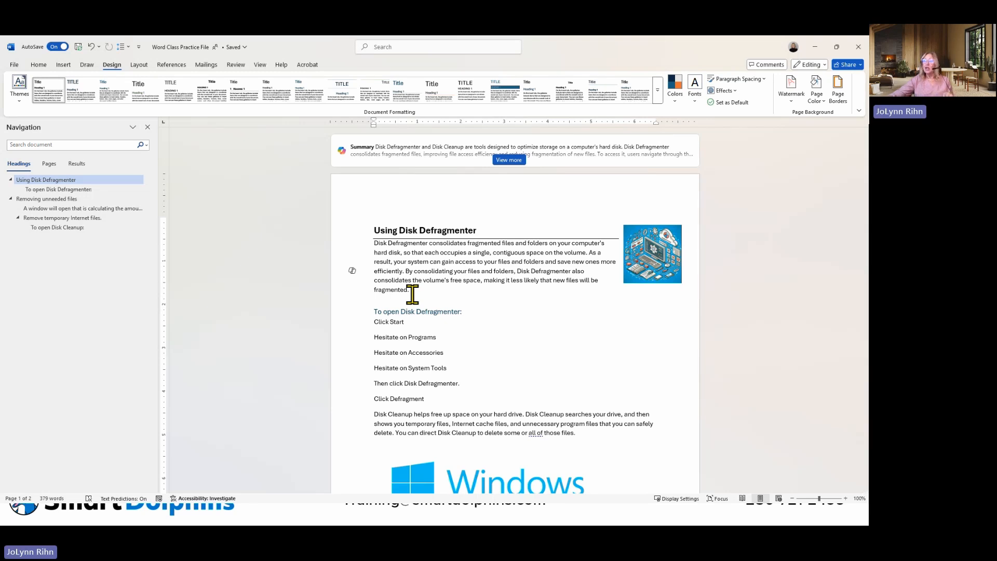
# - Indent the paragraph under "Using Disk Defragmenter" 0.25" from the left margin and set its line spacing to 1.0
pyautogui.moveTo(419, 292); pyautogui.dragTo(372, 245)
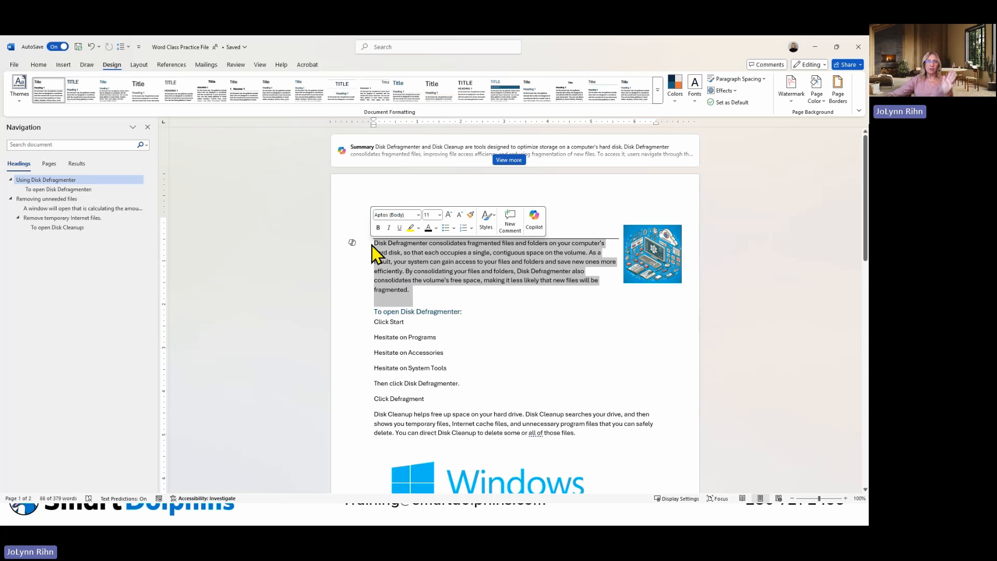
pyautogui.click(42, 63)
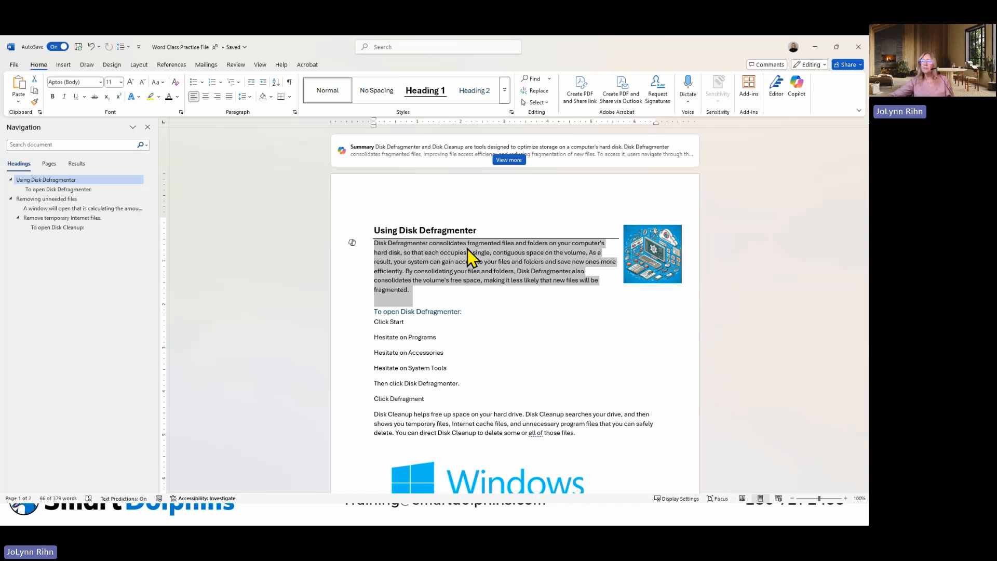
pyautogui.moveTo(377, 128); pyautogui.dragTo(385, 127)
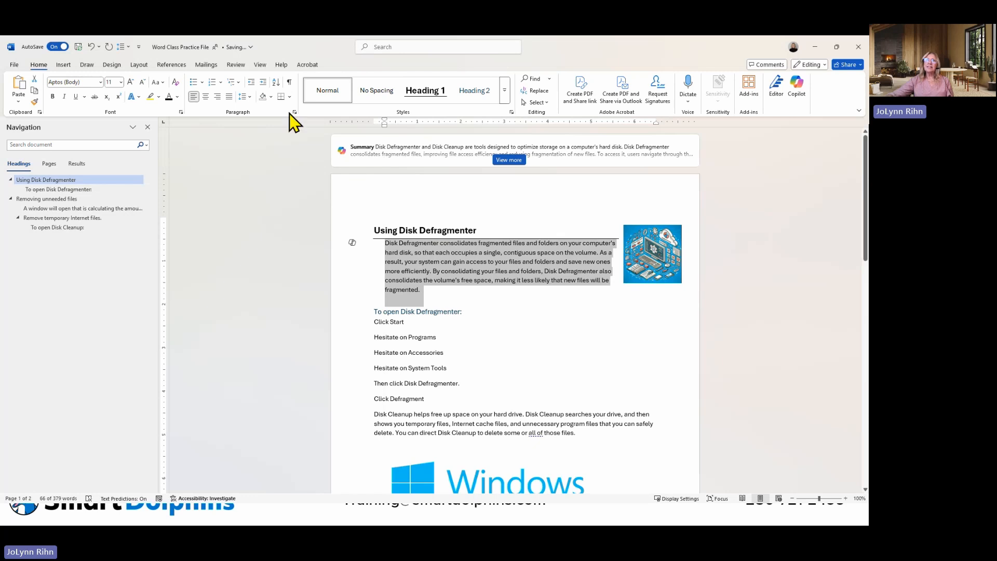
pyautogui.click(245, 97)
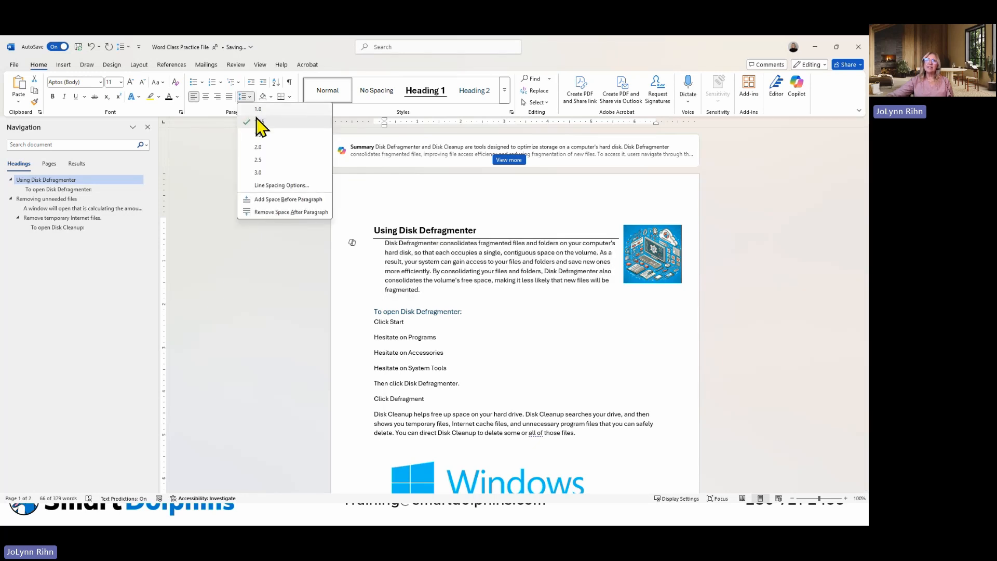
pyautogui.click(261, 110)
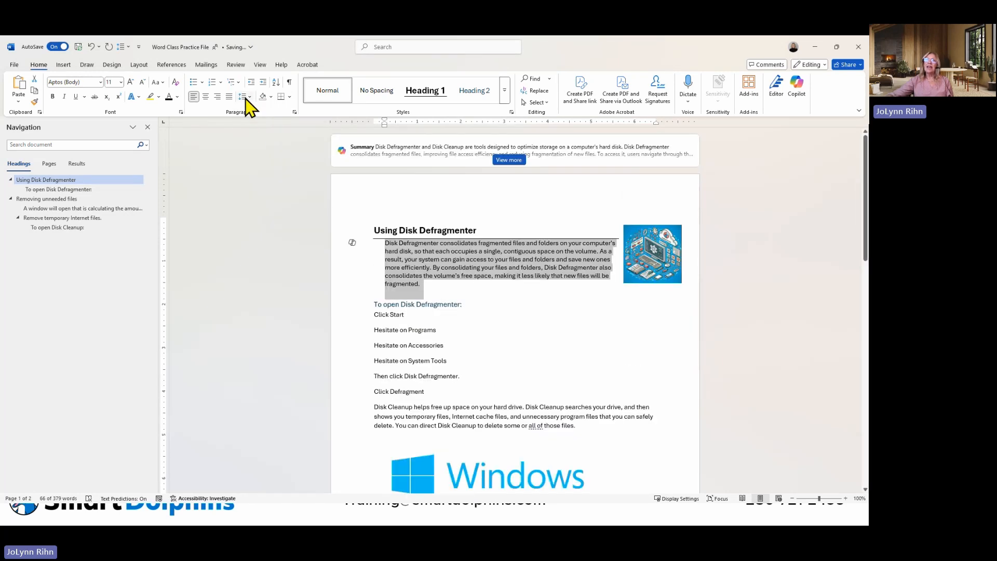
# - Set the selected paragraph's spacing to 2 pt before and 10 pt after
pyautogui.click(246, 98)
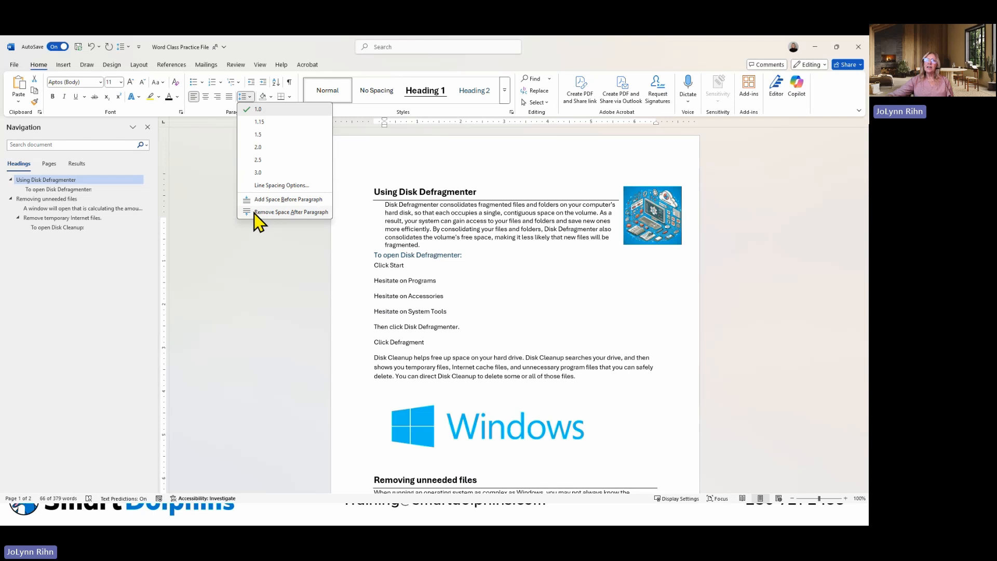
pyautogui.click(264, 185)
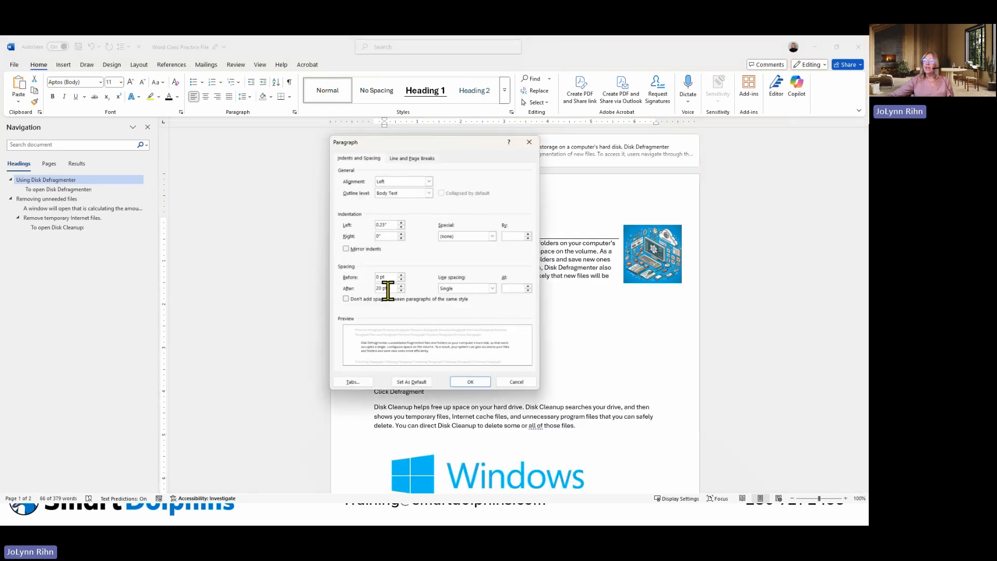
pyautogui.moveTo(383, 289); pyautogui.dragTo(367, 289)
pyautogui.write('10')
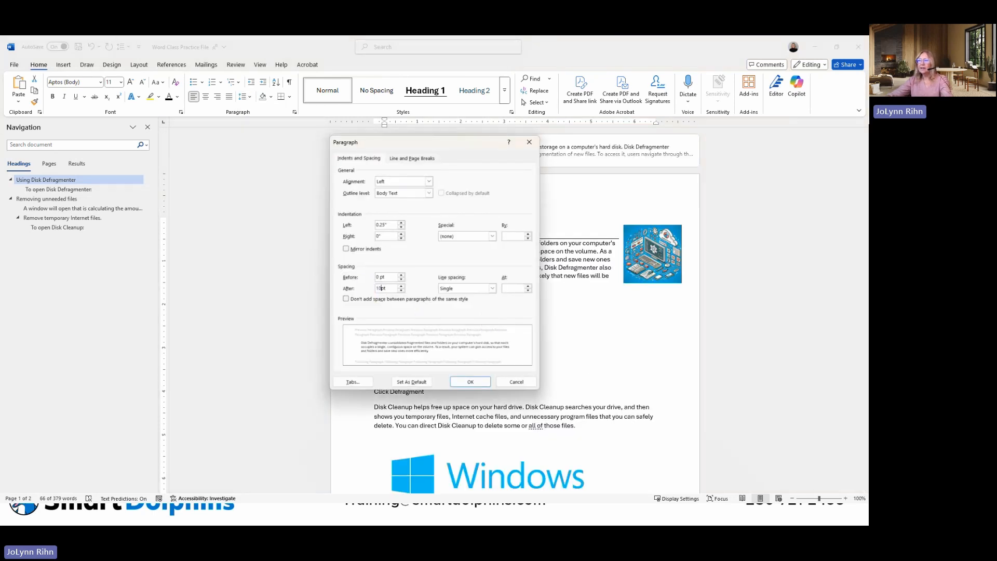
pyautogui.moveTo(379, 277); pyautogui.dragTo(372, 277)
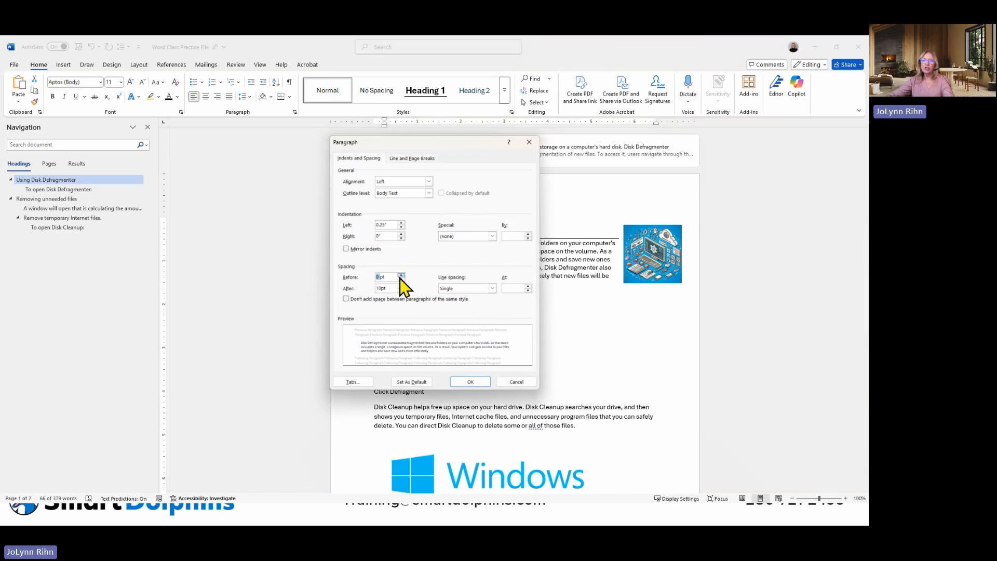
pyautogui.write('2')
pyautogui.click(470, 382)
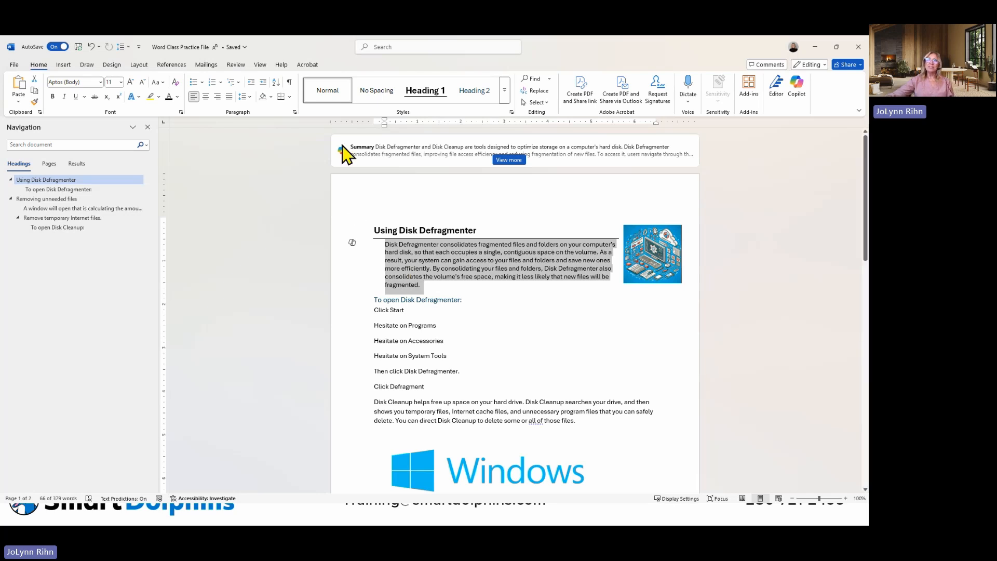
# - Update the Normal style to match the formatting of the selected paragraph
pyautogui.rightClick(323, 92)
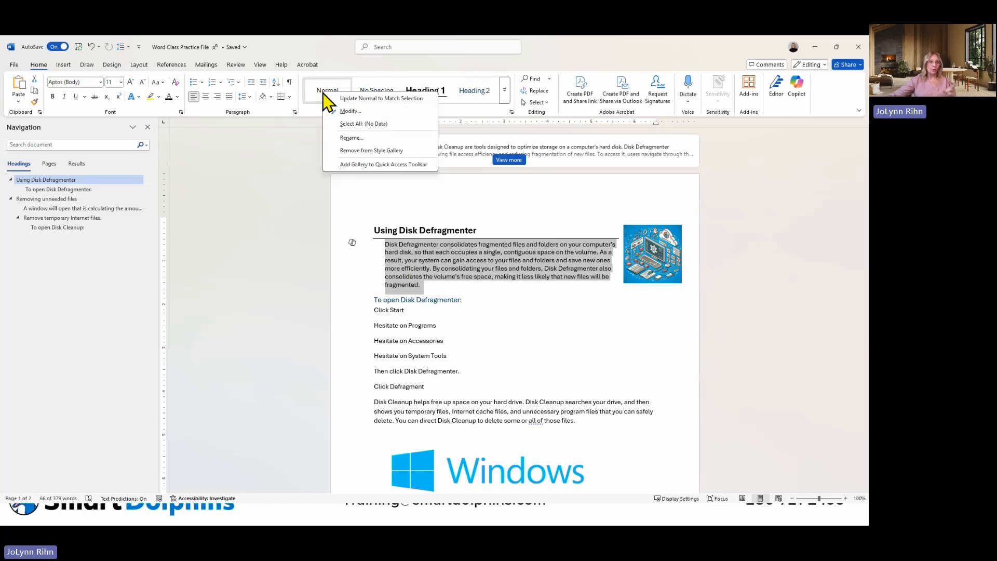
pyautogui.click(377, 99)
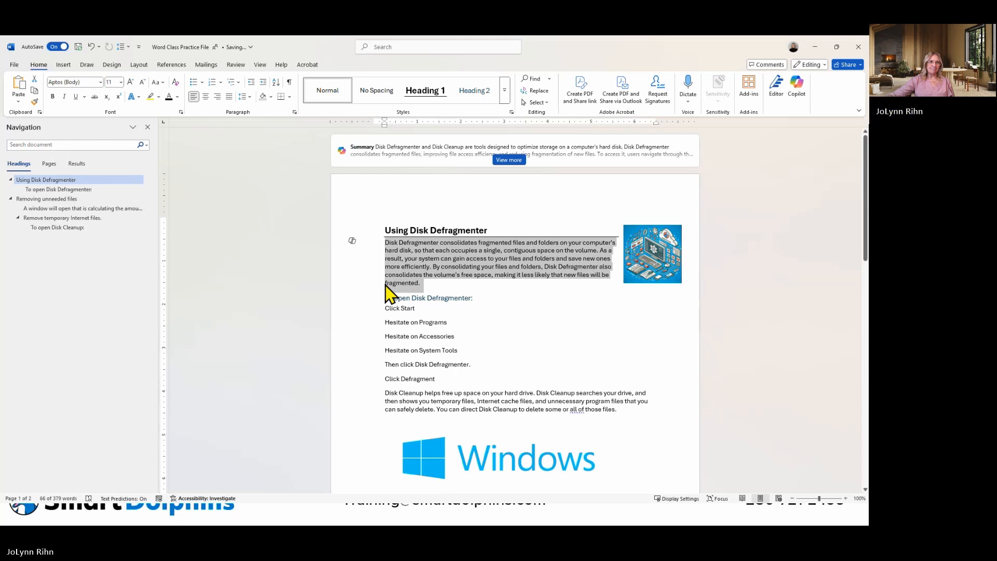
pyautogui.click(397, 229)
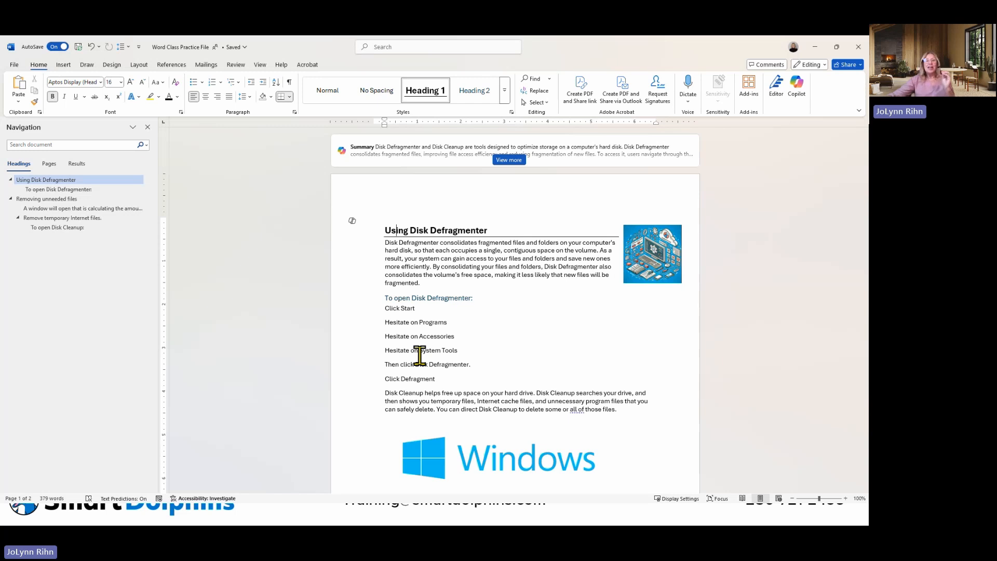
# - Turn the six lines from "Click Start" to "Click Defragment" into a bulleted list with the four-diamond bullet symbol
pyautogui.click(372, 323)
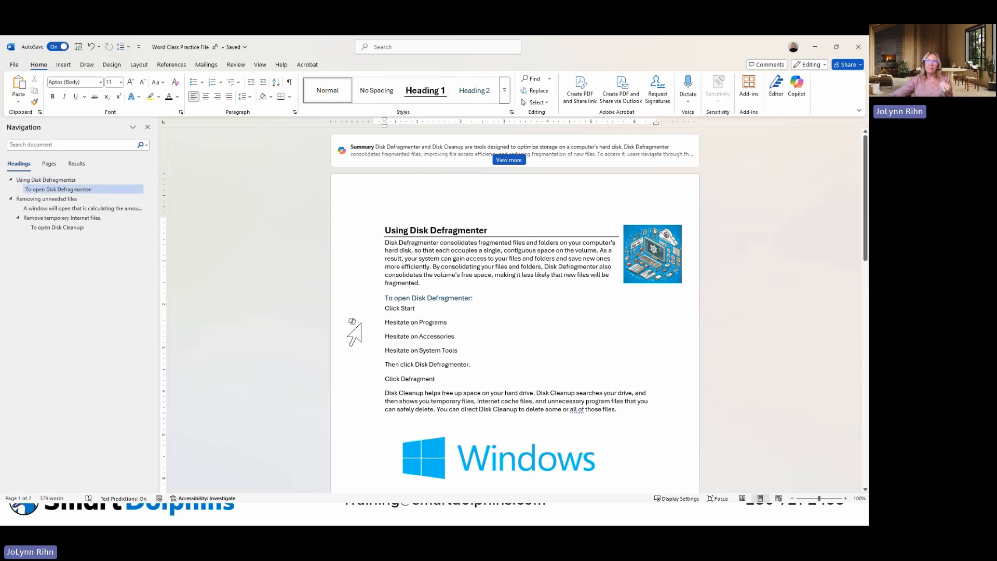
pyautogui.moveTo(364, 309); pyautogui.dragTo(447, 379)
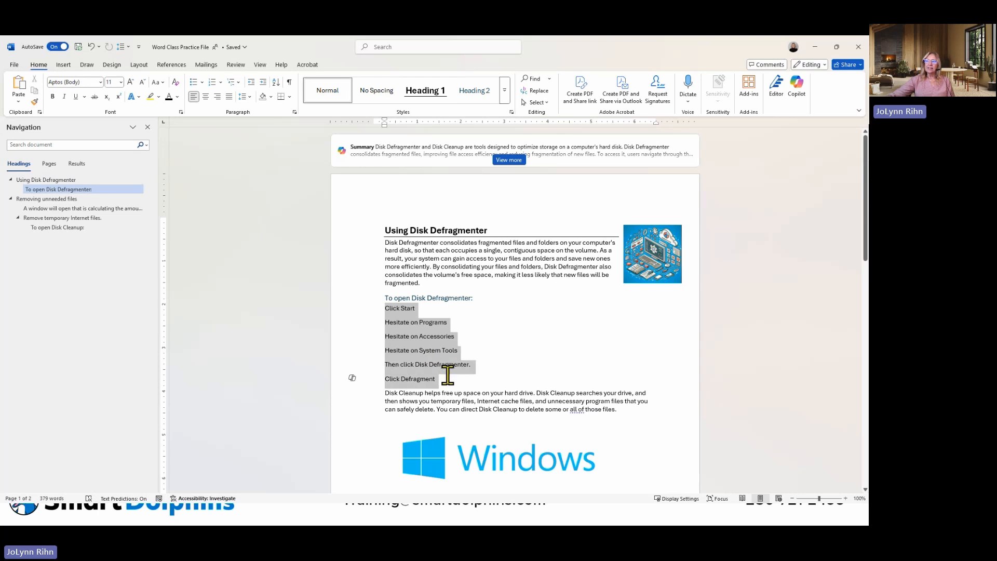
pyautogui.click(202, 83)
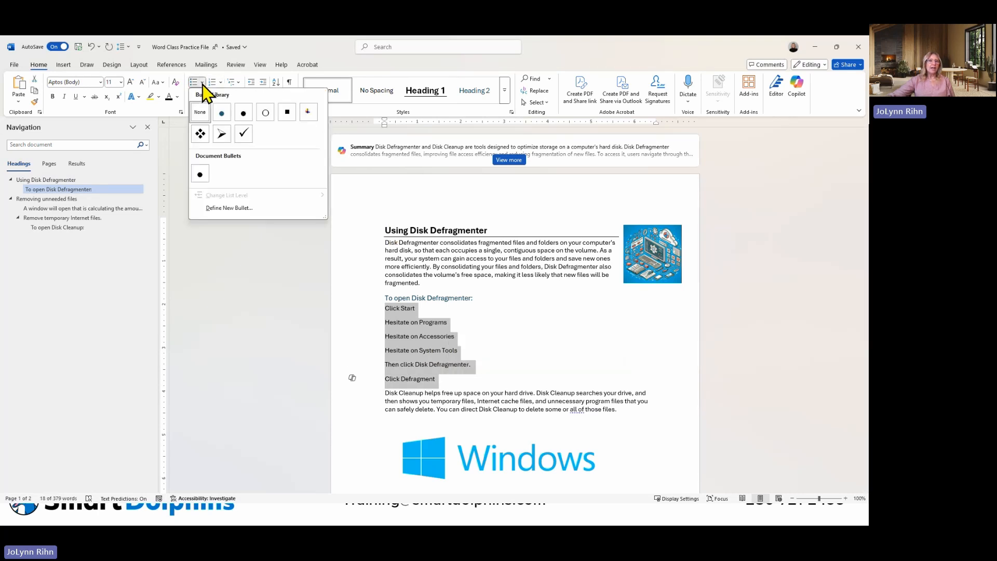
pyautogui.click(201, 134)
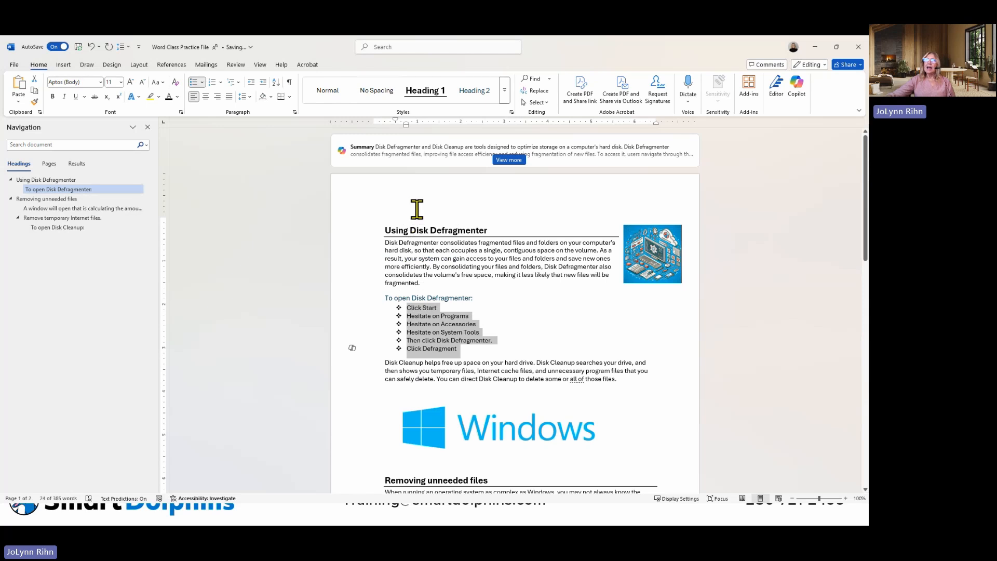
# - Move the bullets slightly closer to the list text and set the list's font size to 10
pyautogui.moveTo(395, 121); pyautogui.dragTo(400, 121)
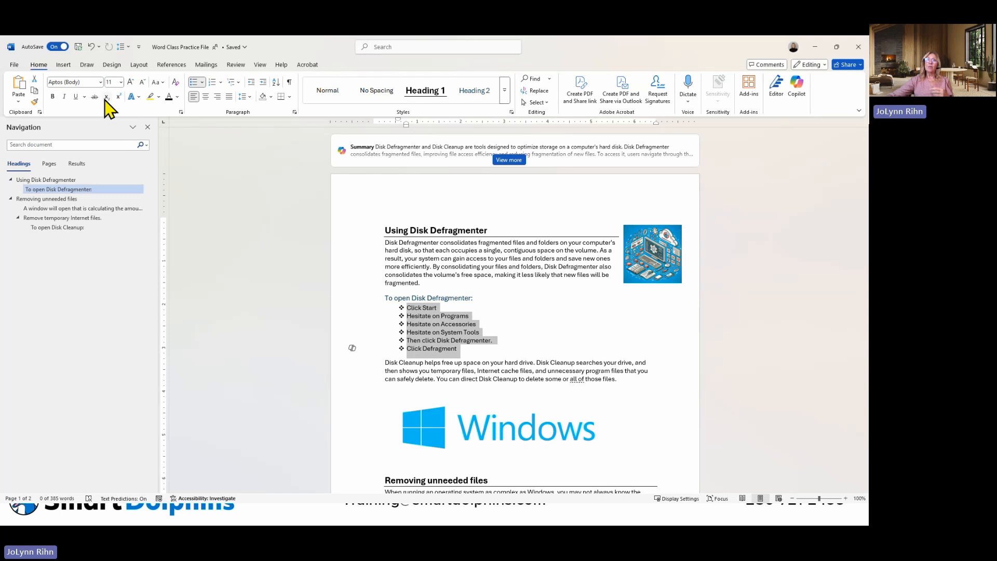
pyautogui.click(120, 82)
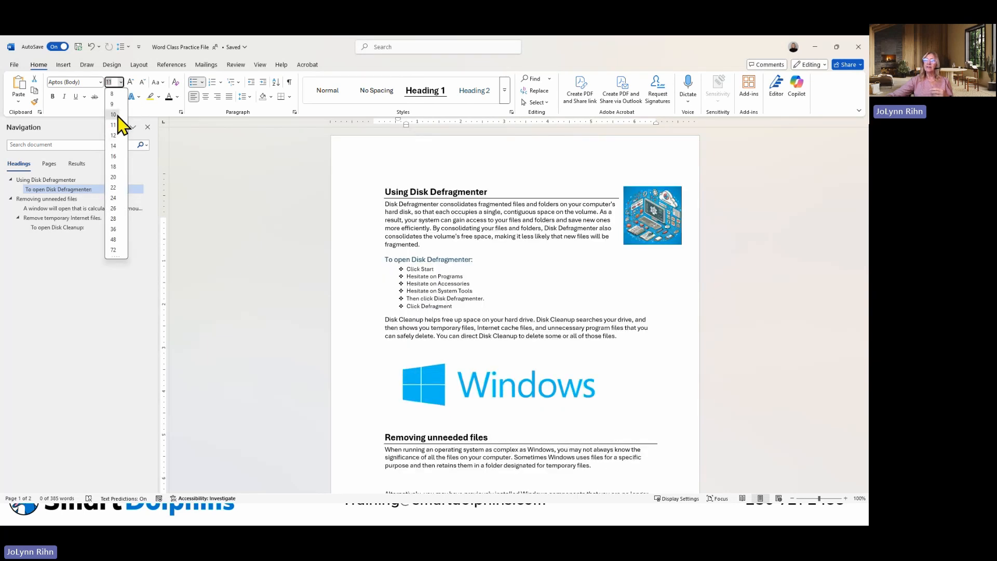
pyautogui.click(118, 114)
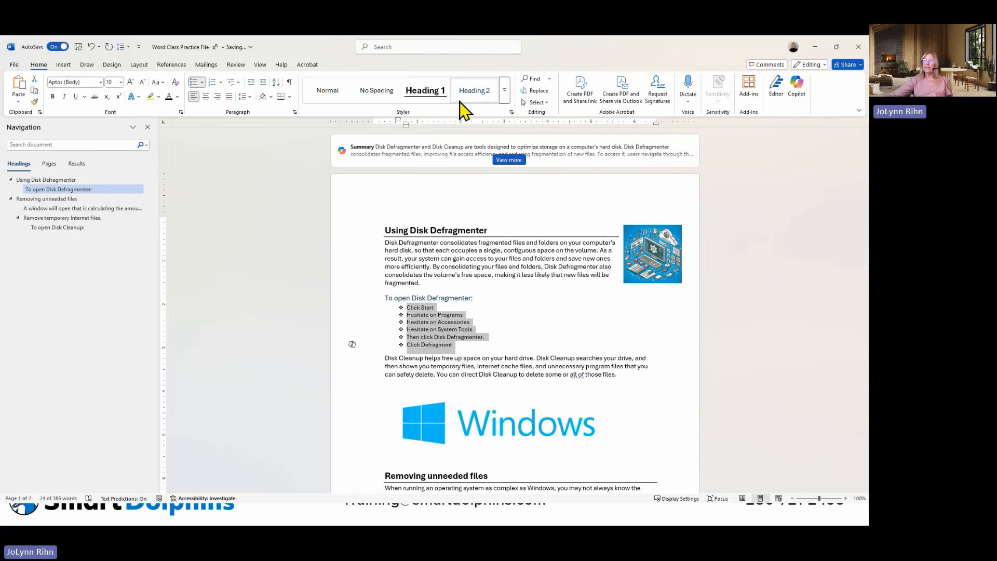
# - Create a new style named Bullets from the formatting of the selected bulleted list
pyautogui.click(504, 97)
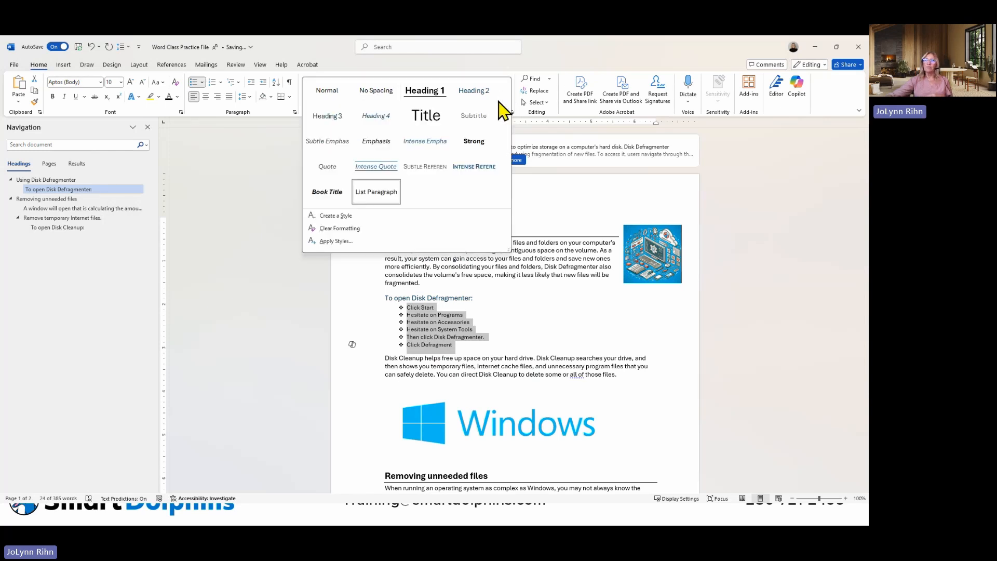
pyautogui.click(351, 216)
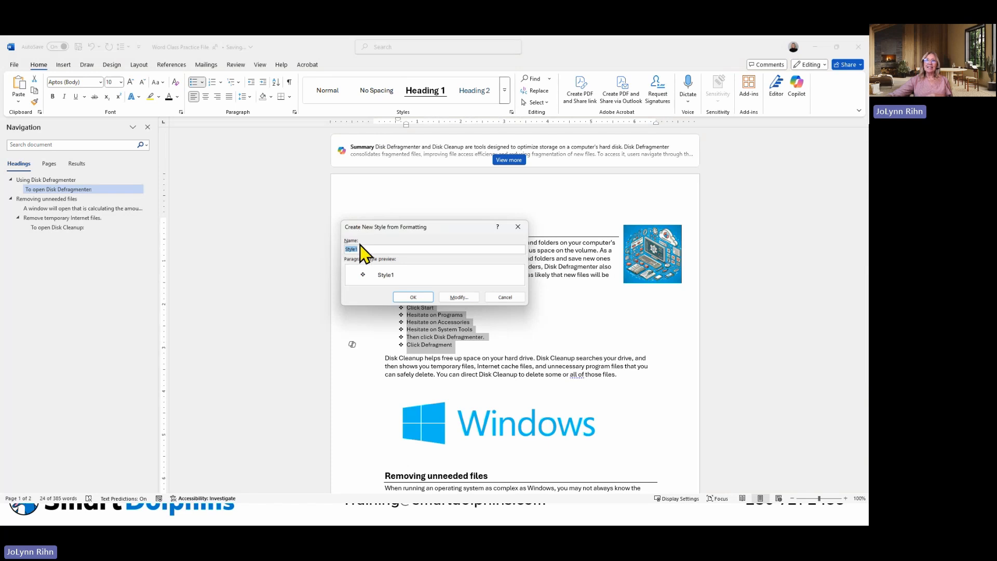
pyautogui.write('B')
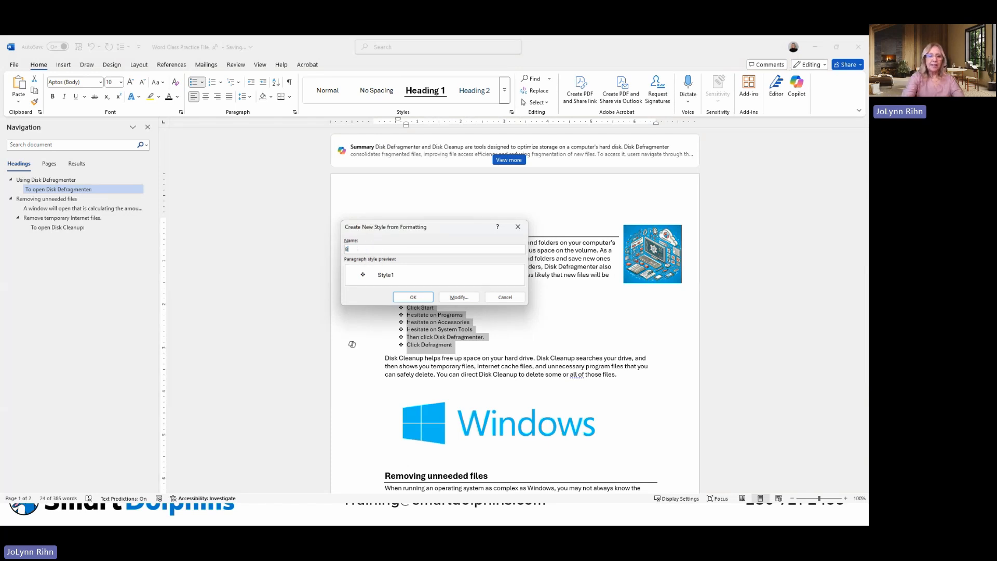
pyautogui.write('ullets')
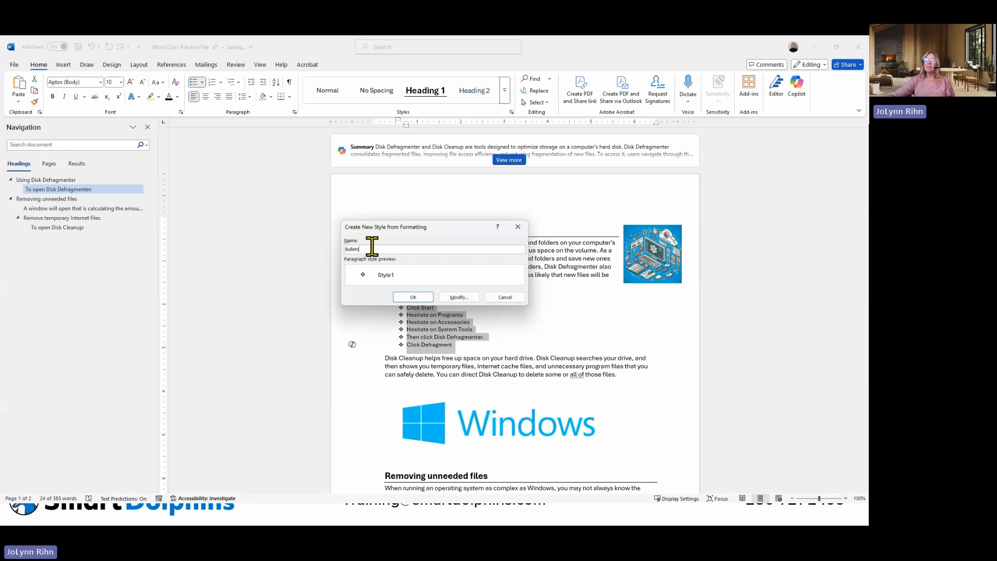
pyautogui.click(413, 297)
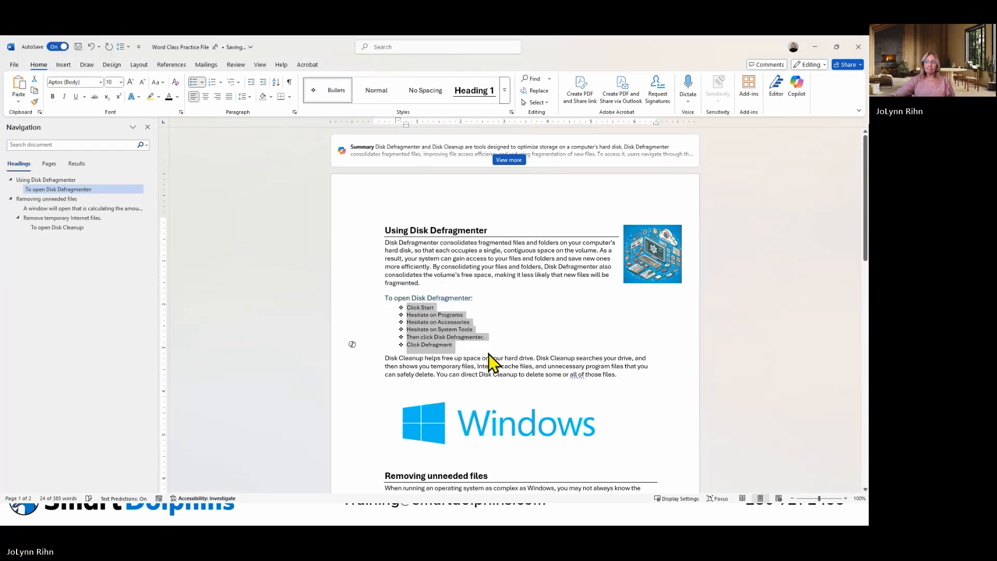
# - Apply the Bullets style to the four lines from "Empty the Recycle Bin." to "Remove installed programs that you no longer use."
pyautogui.scroll(-4, 469, 354)
pyautogui.scroll(-10, 469, 355)
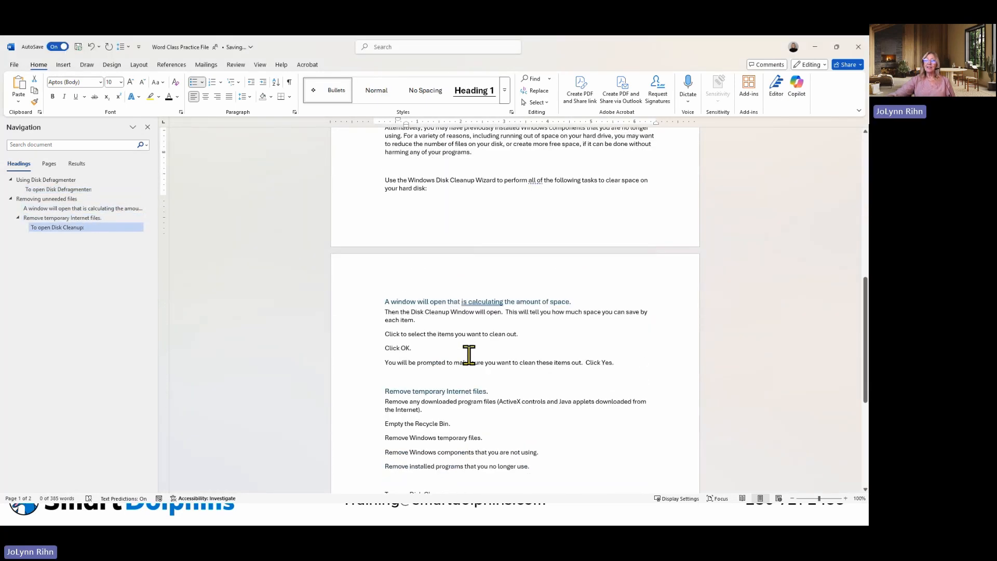
pyautogui.moveTo(384, 351); pyautogui.dragTo(435, 395)
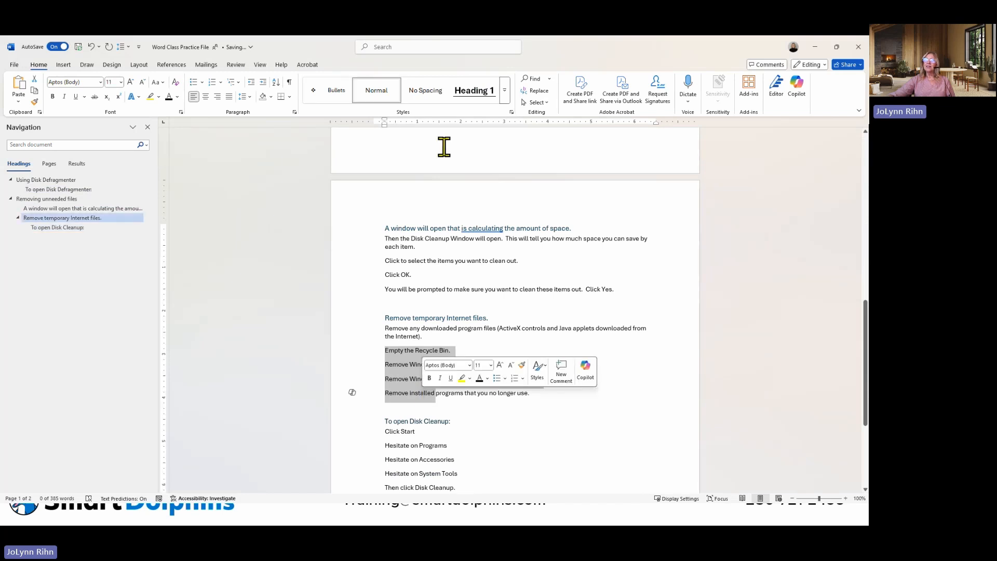
pyautogui.click(326, 96)
pyautogui.click(328, 104)
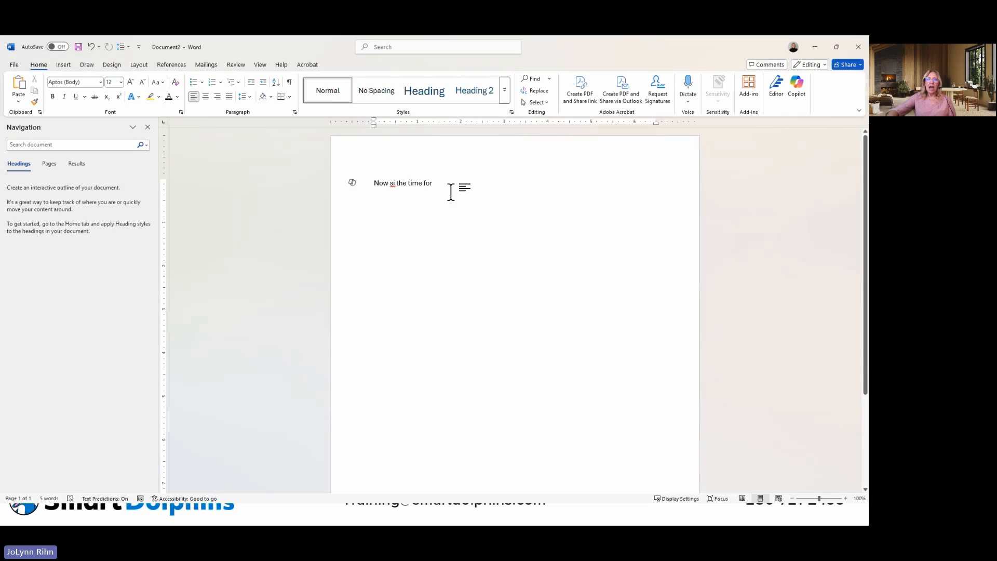
# - In Document2, add a line "Right" followed by four tabs, two blank lines below the existing text, and start a new line
pyautogui.press('Return')
pyautogui.press('Return')
pyautogui.press('Return')
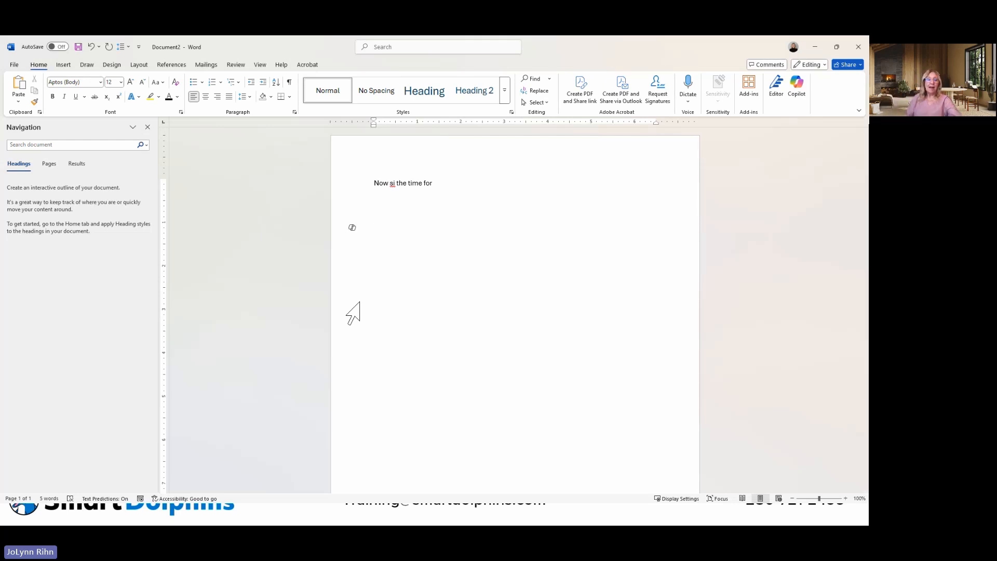
pyautogui.write('Right')
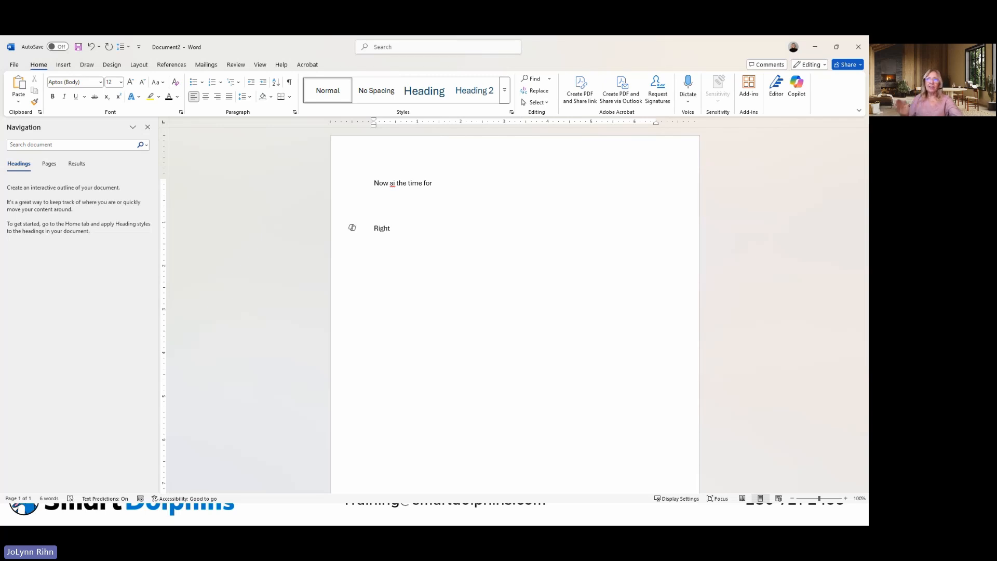
pyautogui.press('Tab')
pyautogui.press('Tab')
pyautogui.press('Tab')
pyautogui.press('Tab')
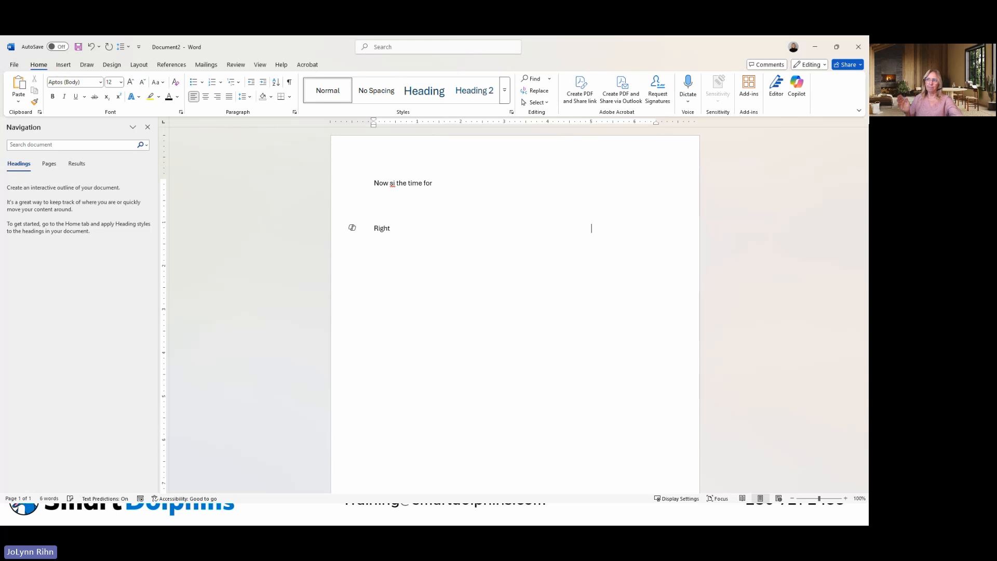
pyautogui.press('Return')
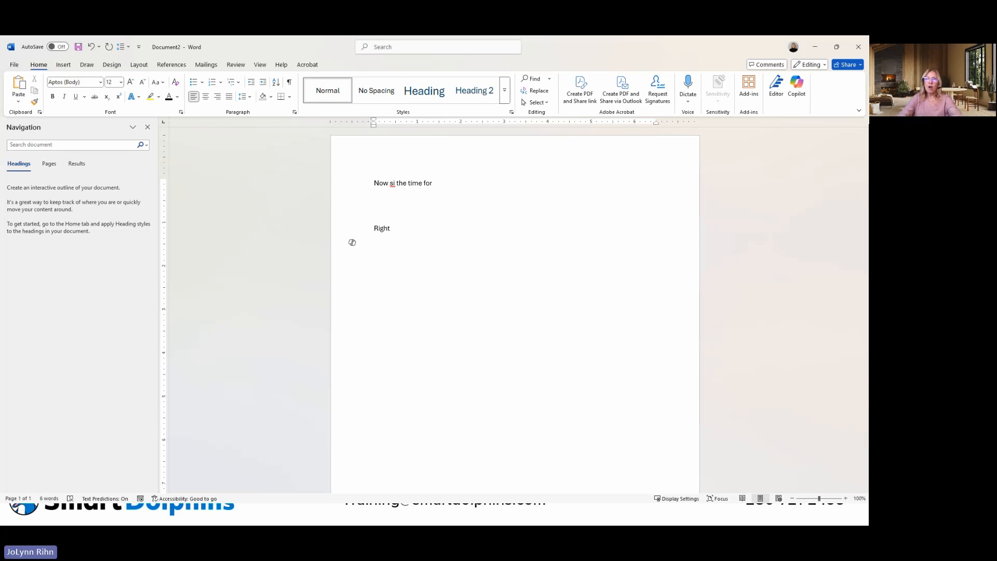
# - Enter "Left" on the new line and give it a center tab stop at 3 inches and a right tab stop at 5.5 inches
pyautogui.write('Left')
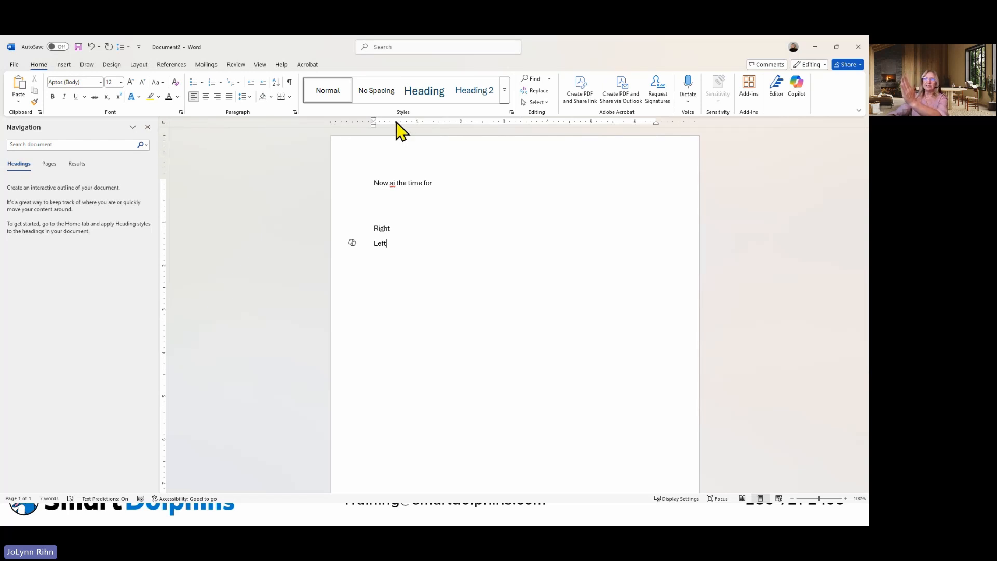
pyautogui.click(164, 124)
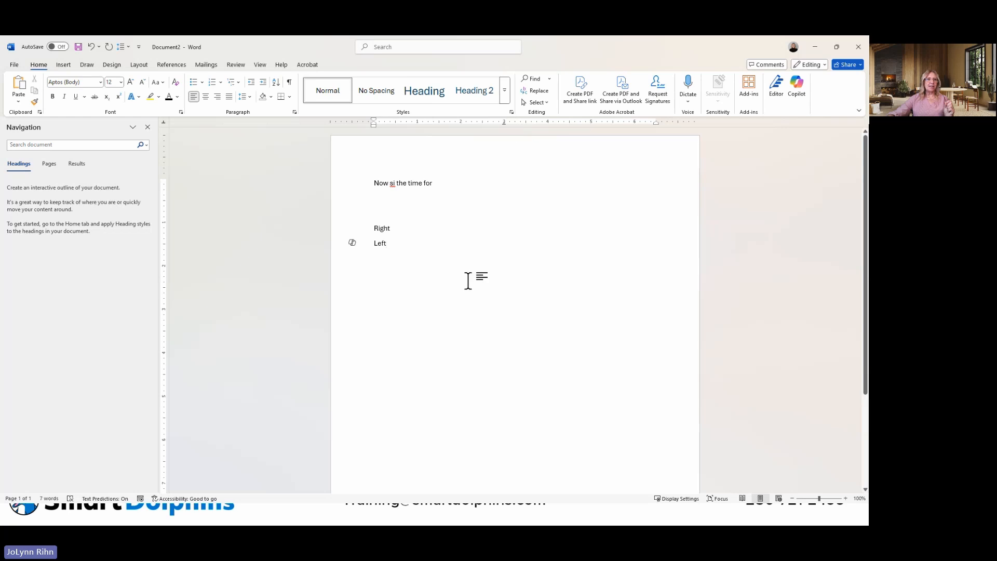
pyautogui.click(164, 123)
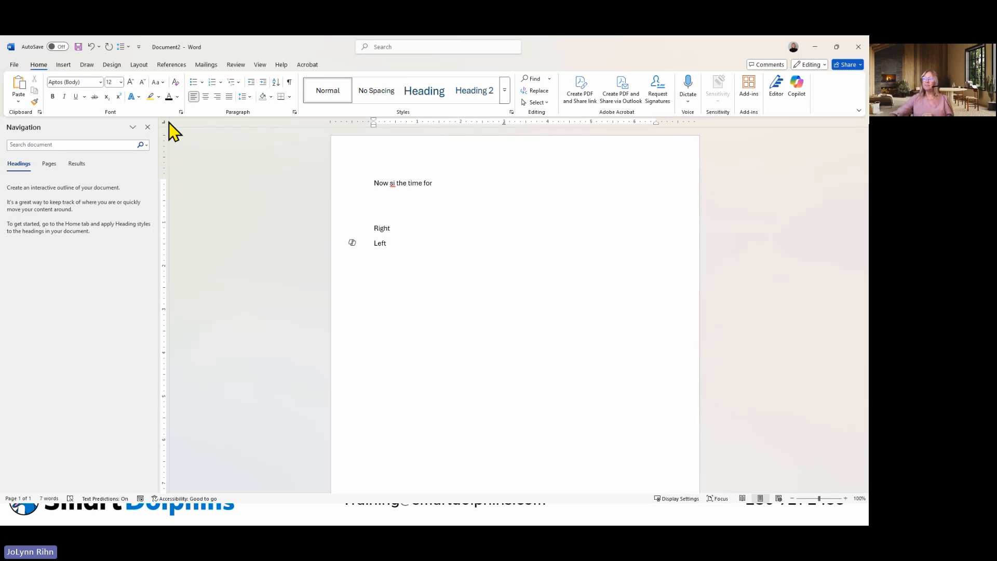
pyautogui.click(613, 123)
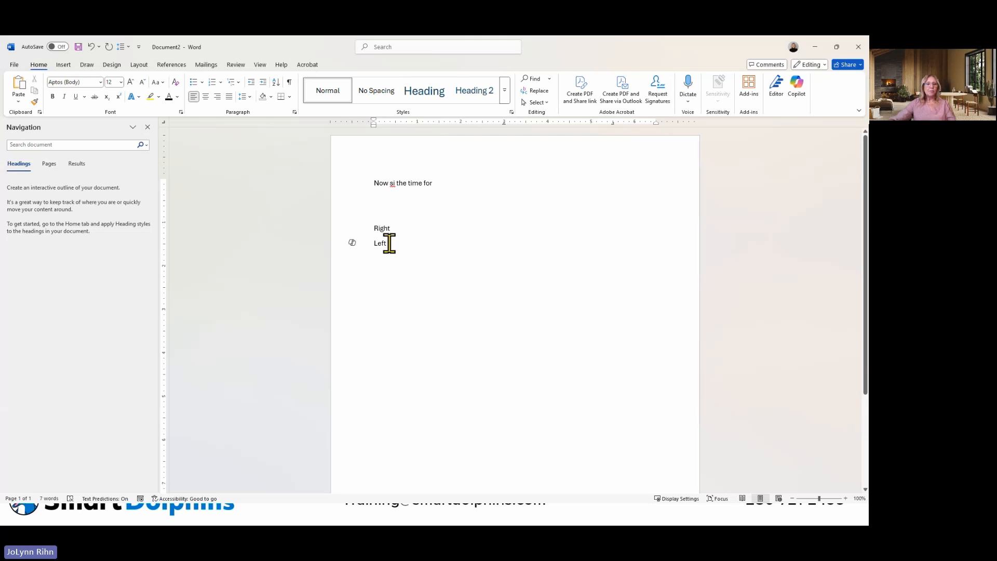
# - Complete the "Left" line with "around the horn" at the center tab stop and "right aligned" at the right tab stop
pyautogui.doubleClick(505, 243)
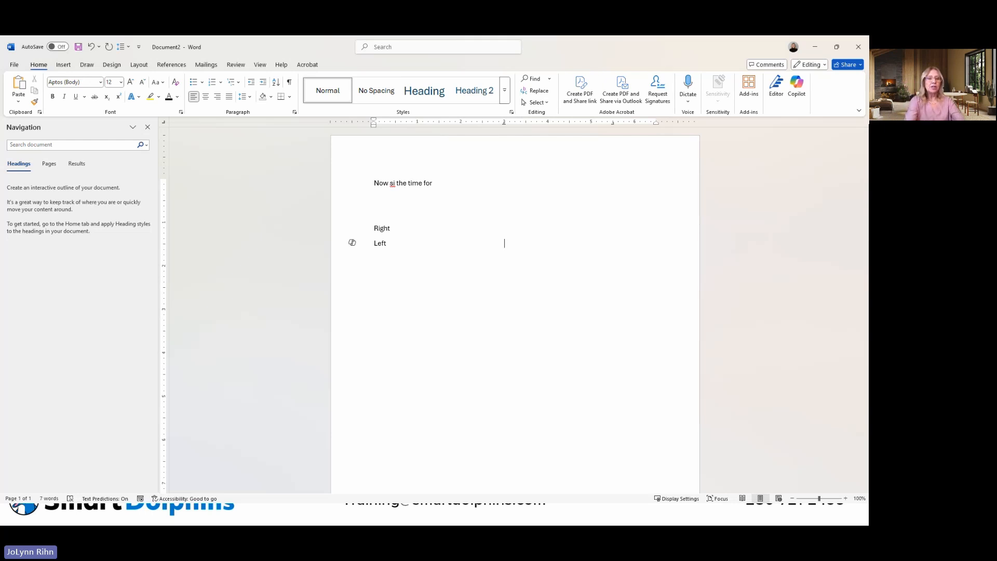
pyautogui.write('around the horn')
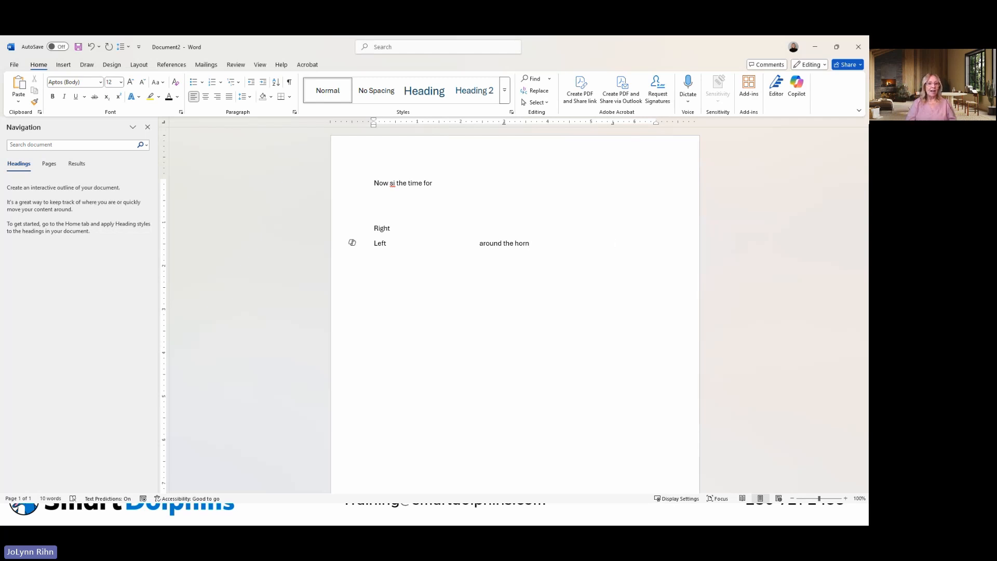
pyautogui.press('Tab')
pyautogui.write('right aligne')
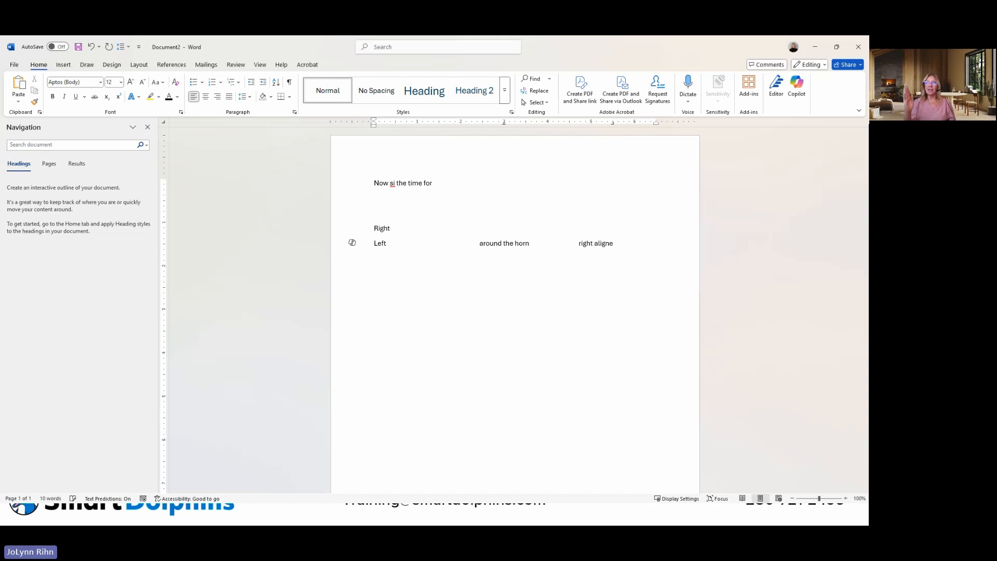
pyautogui.write('d')
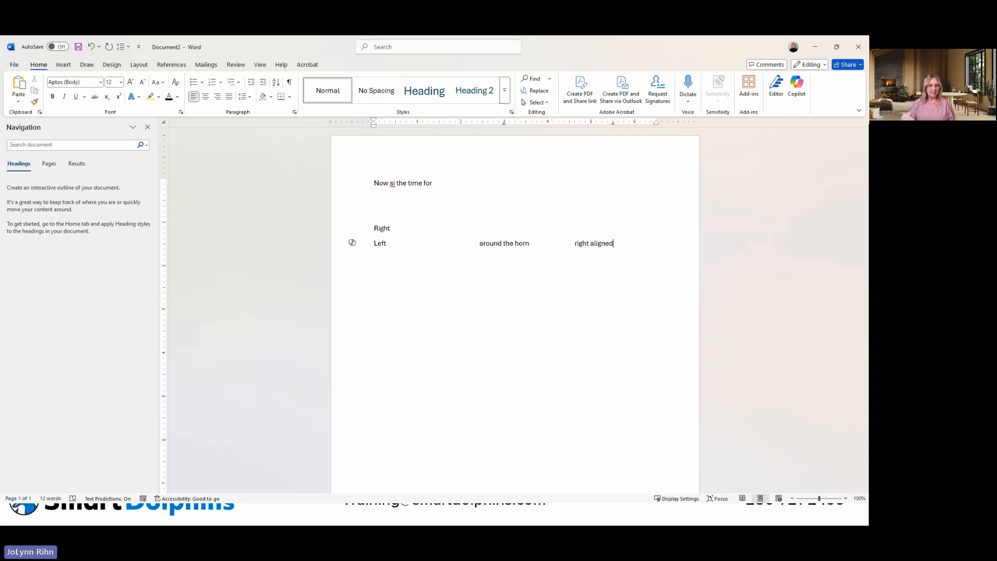
pyautogui.press('Return')
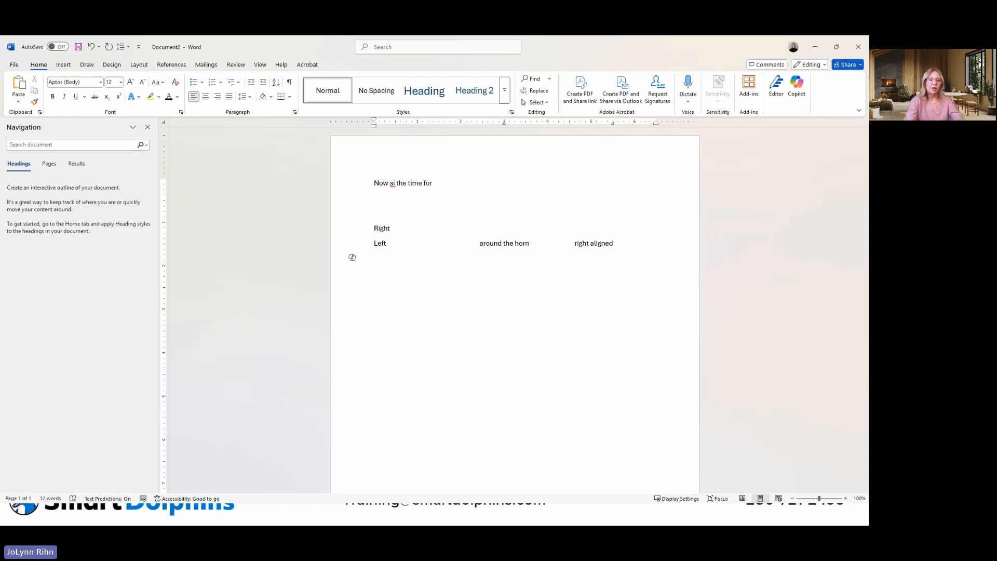
# - Fill the next line with "Here is the tab", "her I am" at the center tab stop and "I am right aligned on this" at the right one
pyautogui.write('Here ')
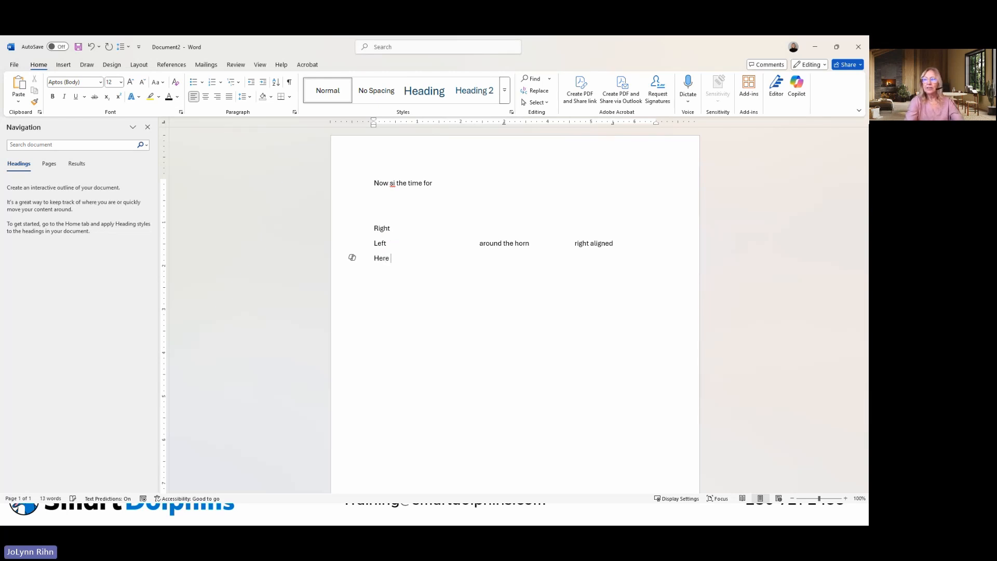
pyautogui.write('is the tab')
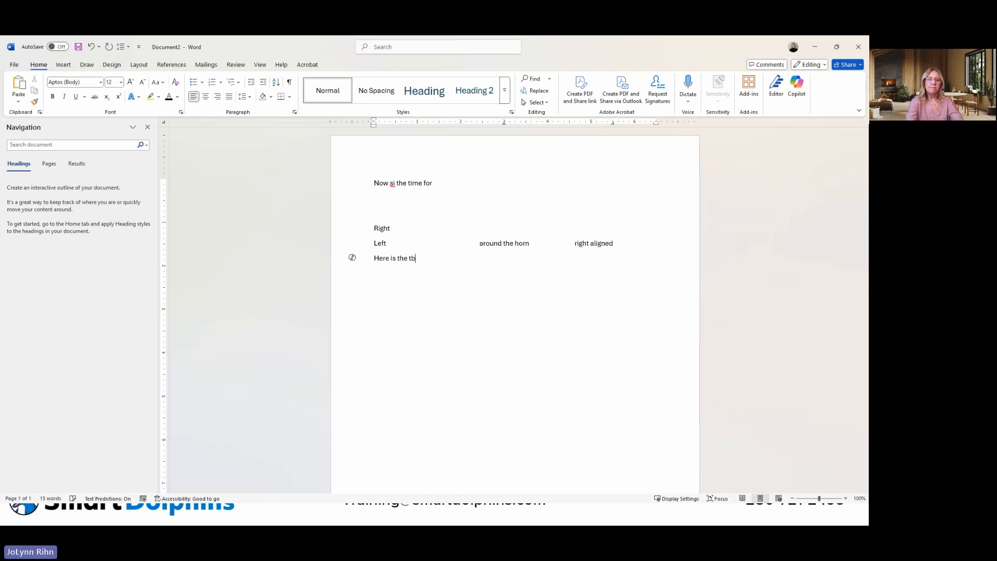
pyautogui.press('Tab')
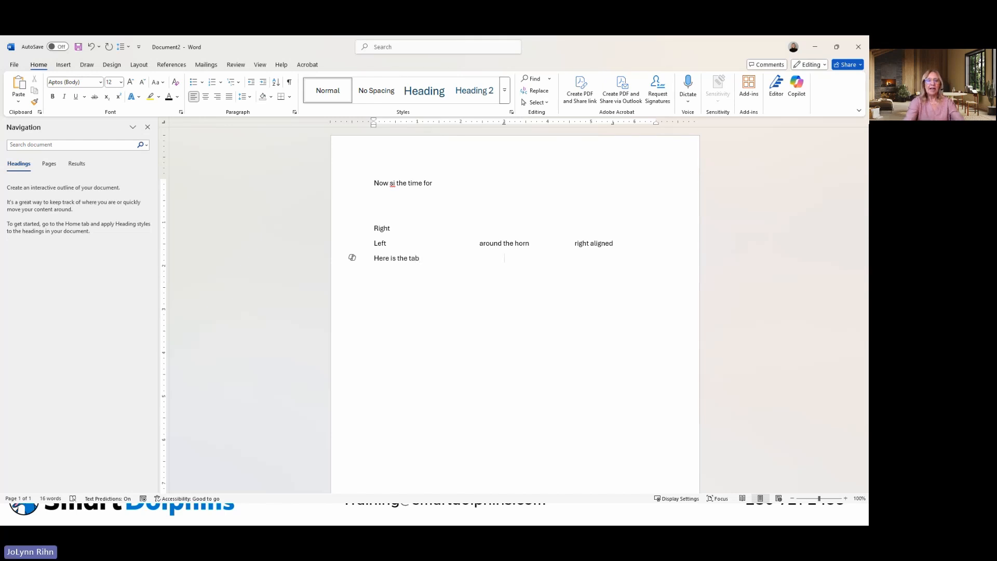
pyautogui.write('her I am')
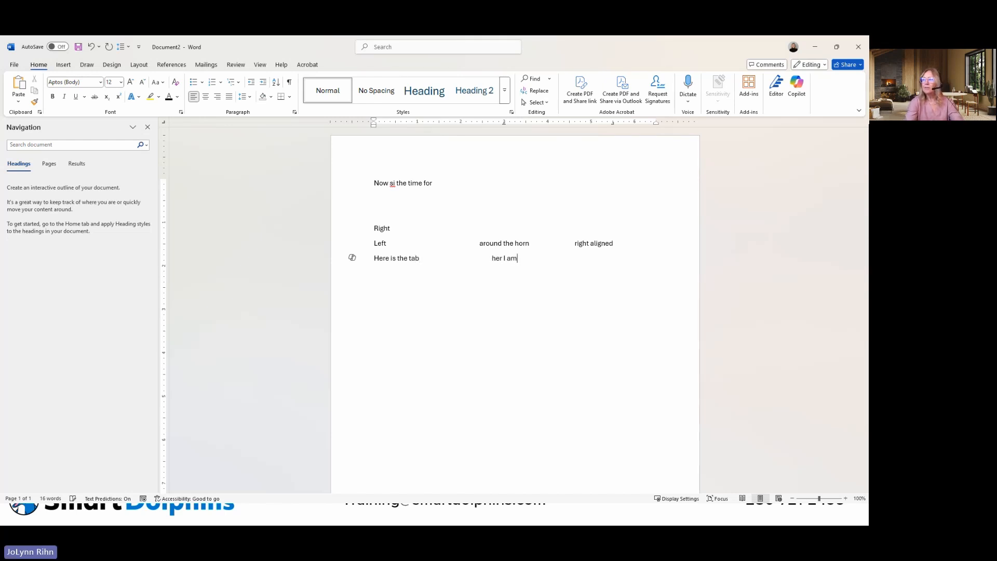
pyautogui.press('Tab')
pyautogui.write('I am')
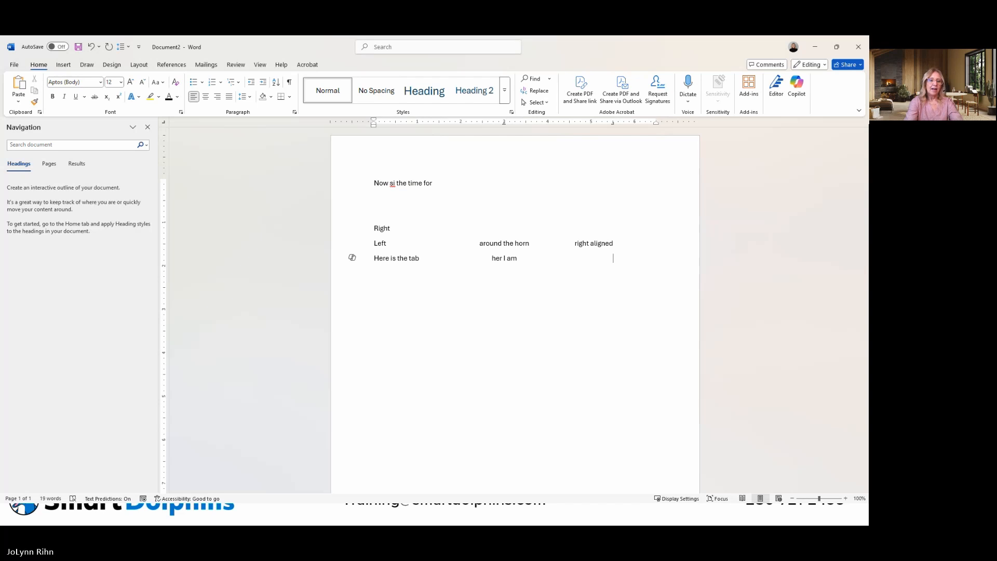
pyautogui.write('I am right ')
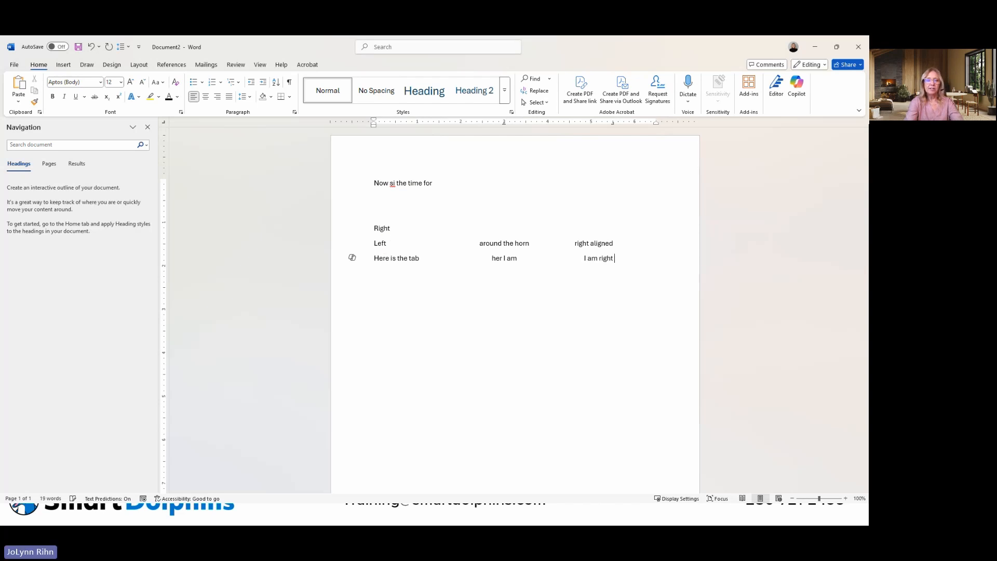
pyautogui.write('aligned on this')
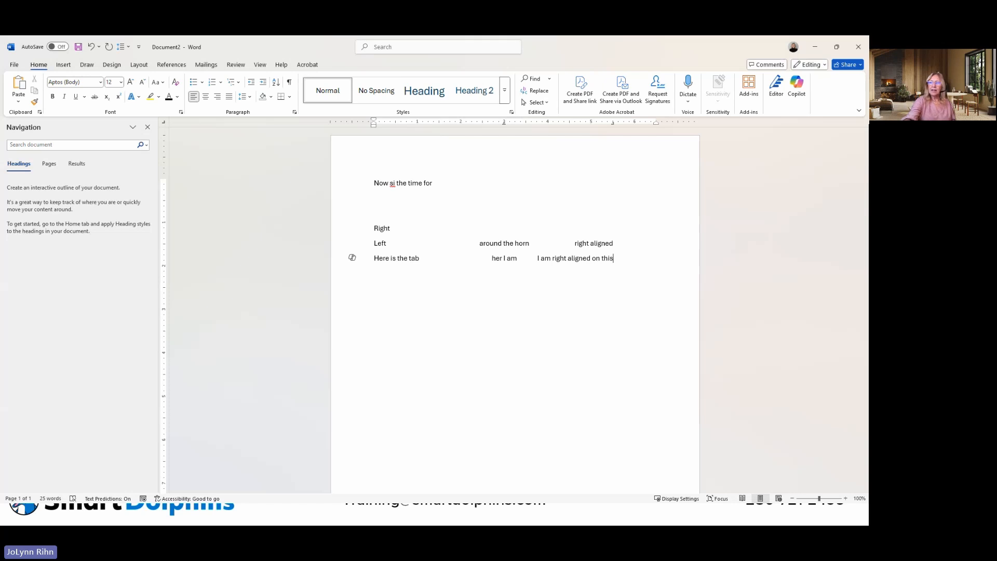
# - Start a new line below the tabbed text and remove its center and right tab stops
pyautogui.press('Return')
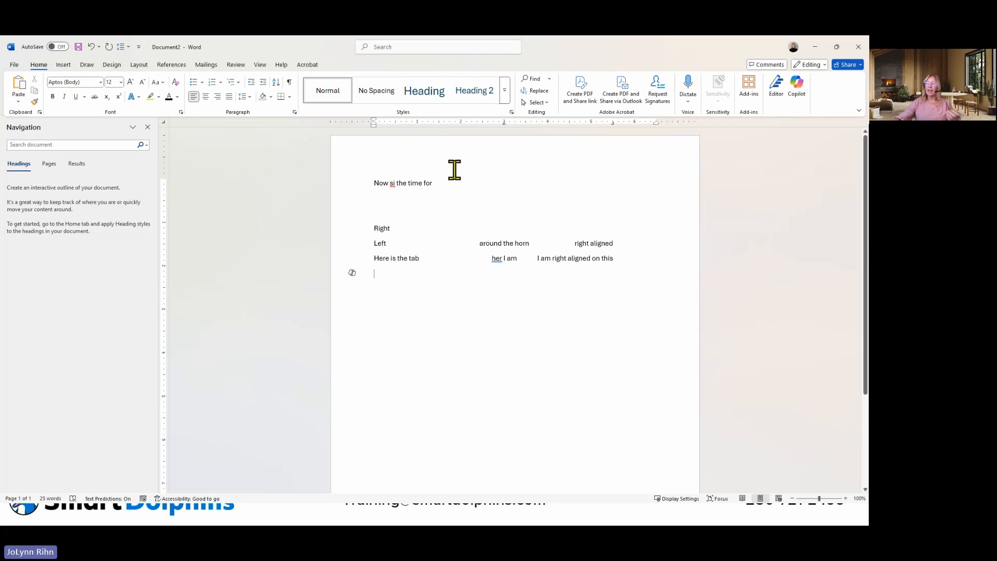
pyautogui.click(505, 126)
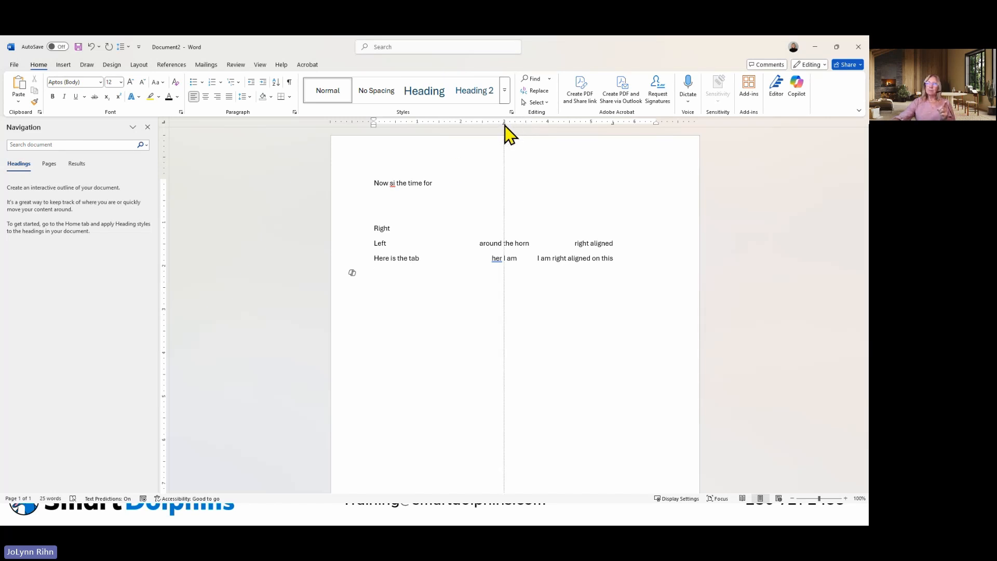
pyautogui.click(615, 125)
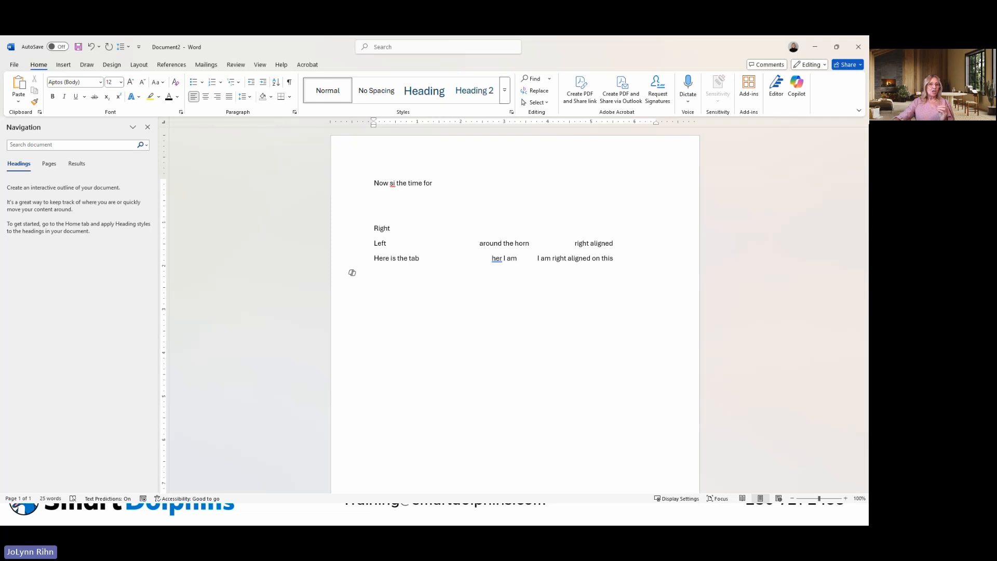
# - Switch back to the Word Class Practice File and insert the Automatic Table 2 table of contents before the "Using Disk Defragmenter" heading
pyautogui.click(478, 470)
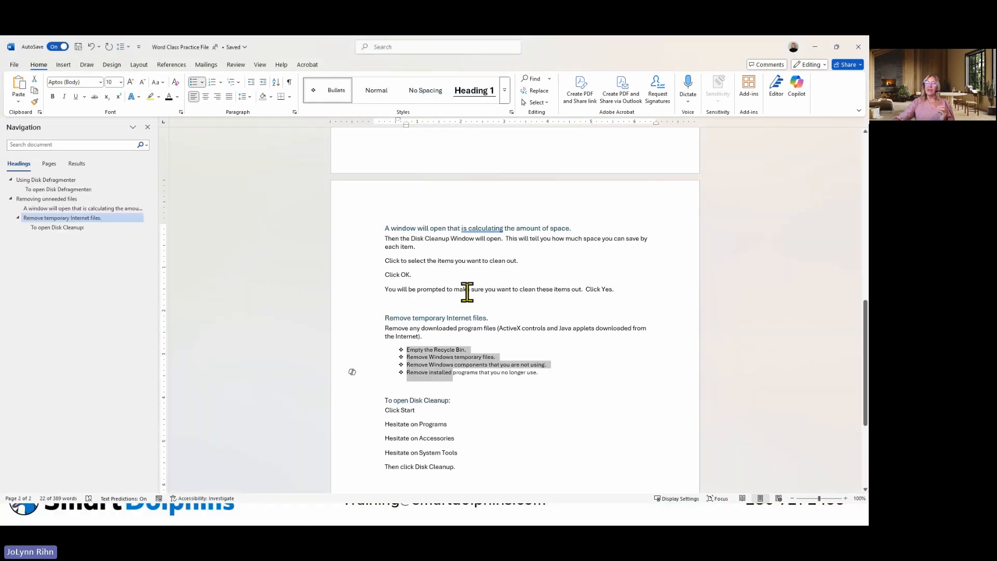
pyautogui.moveTo(867, 360); pyautogui.dragTo(866, 196)
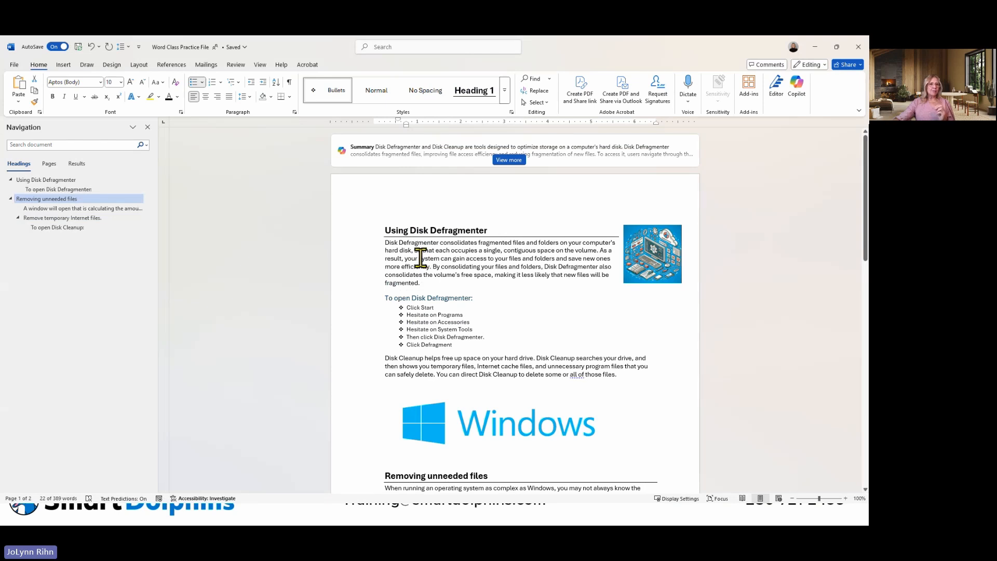
pyautogui.click(386, 227)
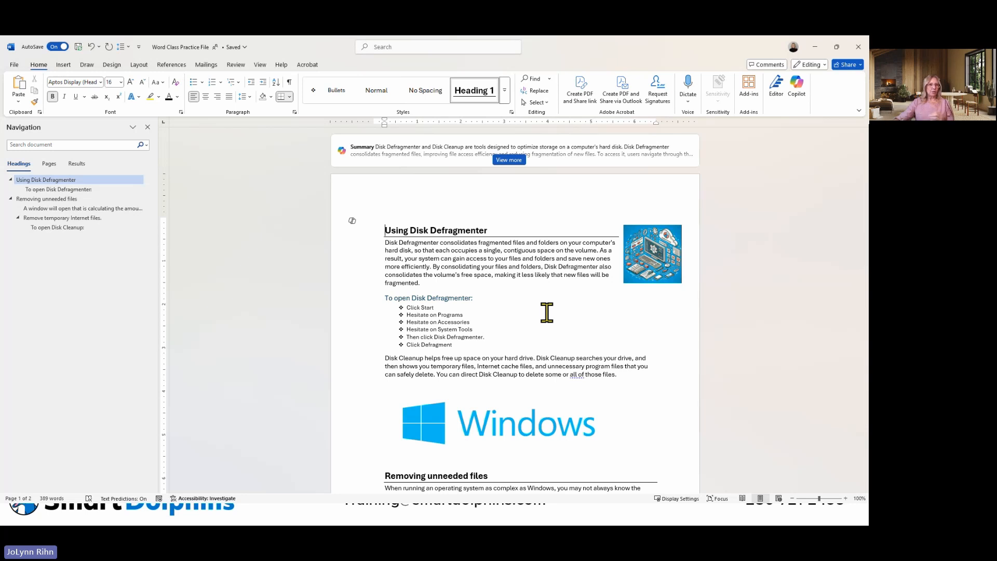
pyautogui.click(166, 66)
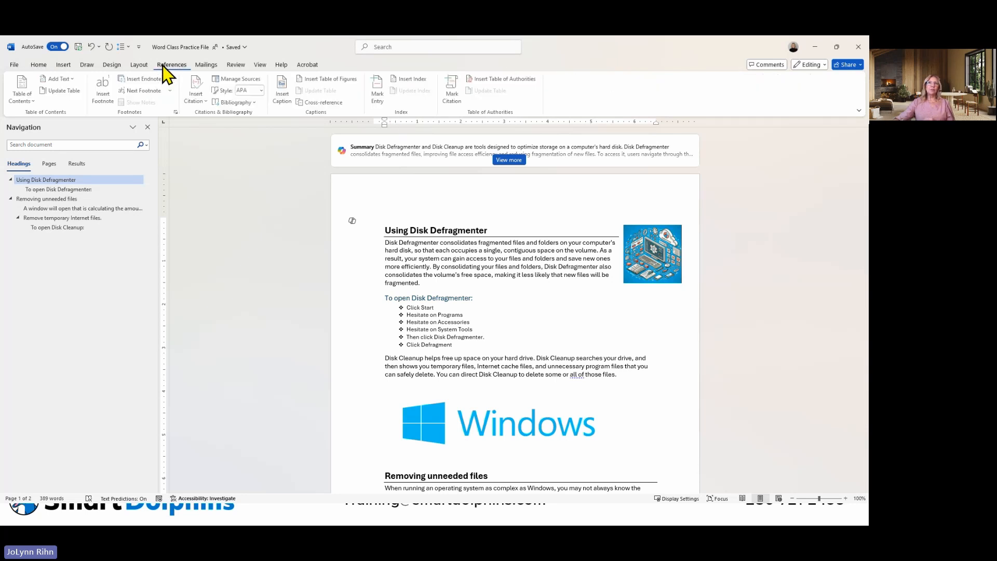
pyautogui.click(24, 100)
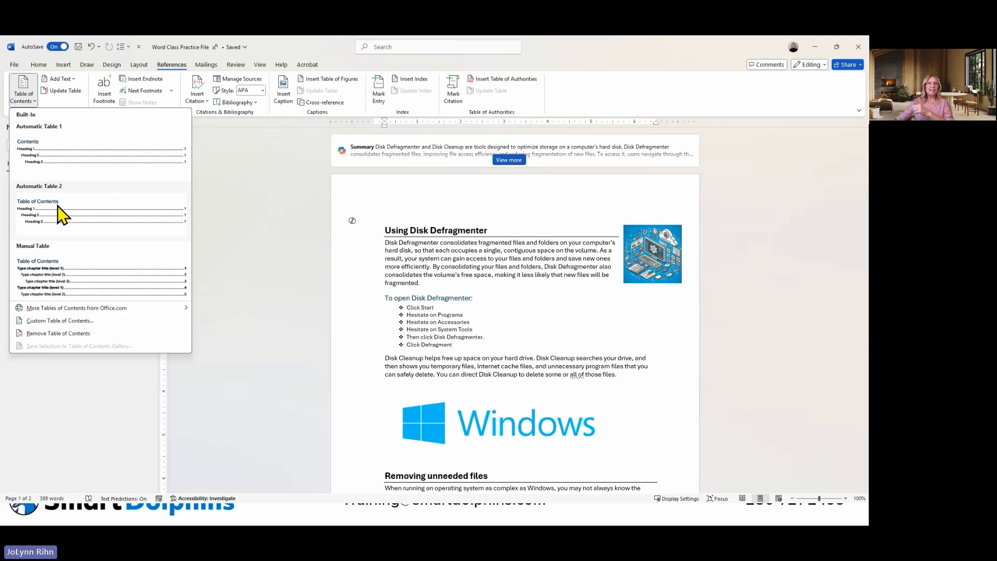
pyautogui.click(49, 208)
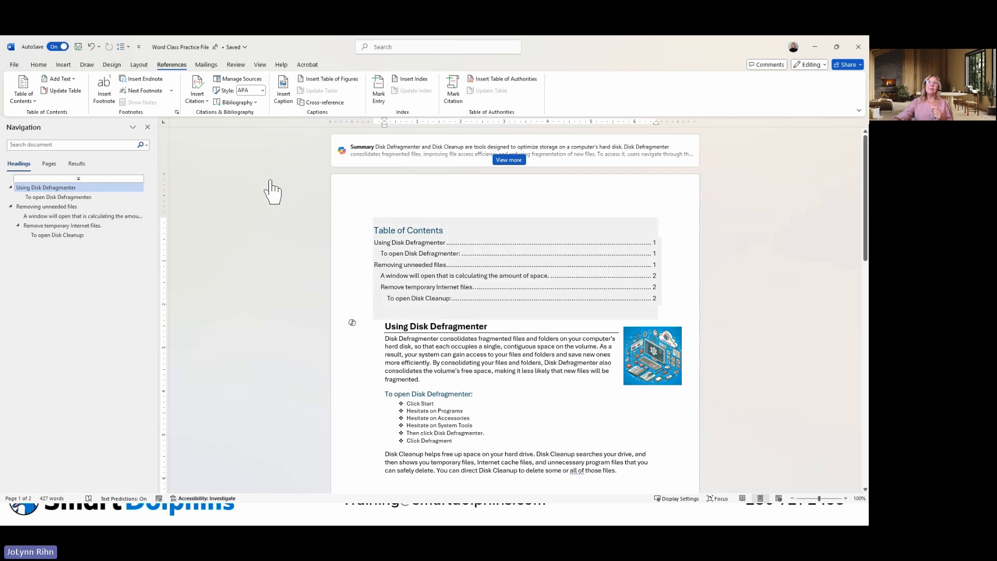
# - Insert an Odd Page section break between the table of contents and the "Using Disk Defragmenter" heading
pyautogui.click(138, 66)
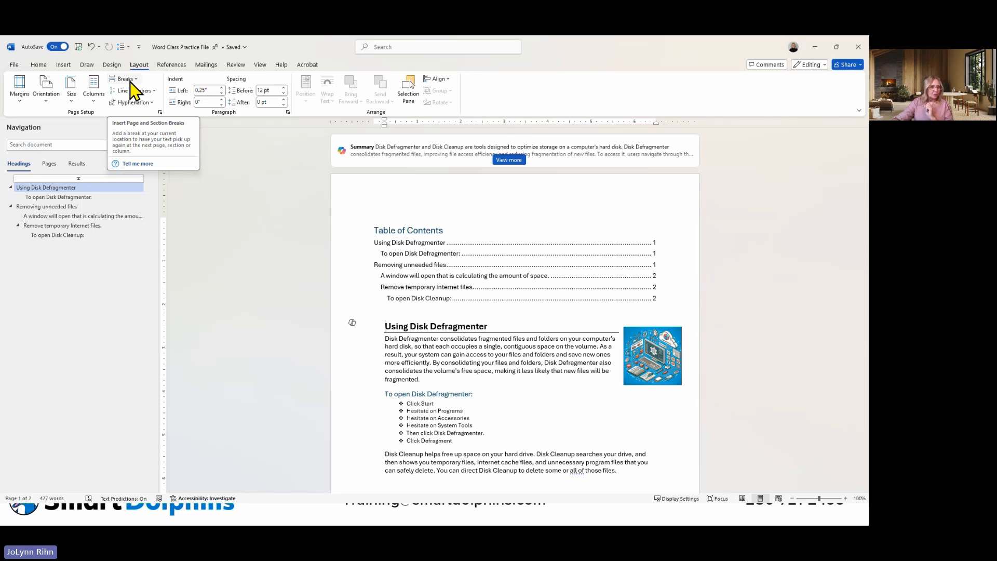
pyautogui.click(130, 82)
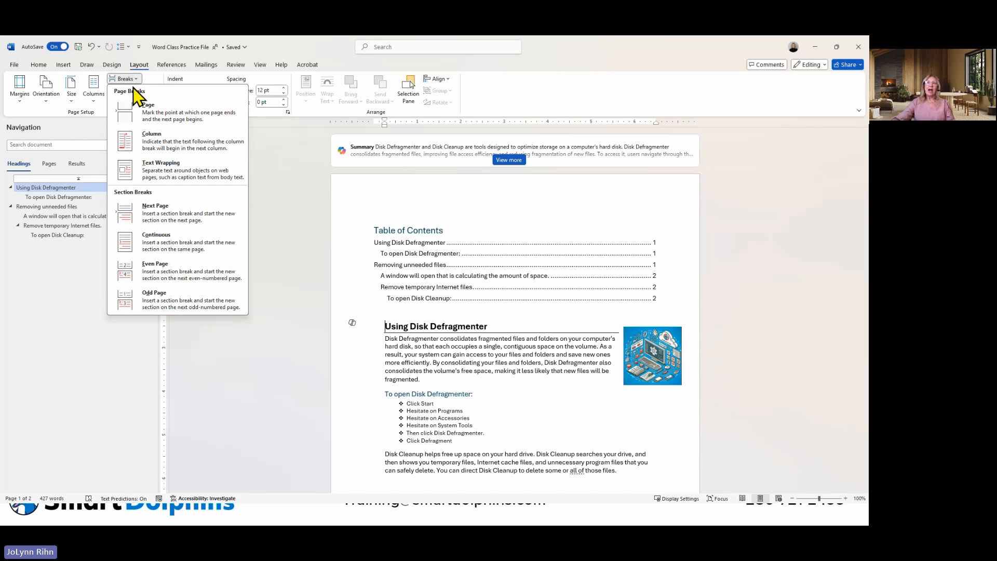
pyautogui.click(148, 304)
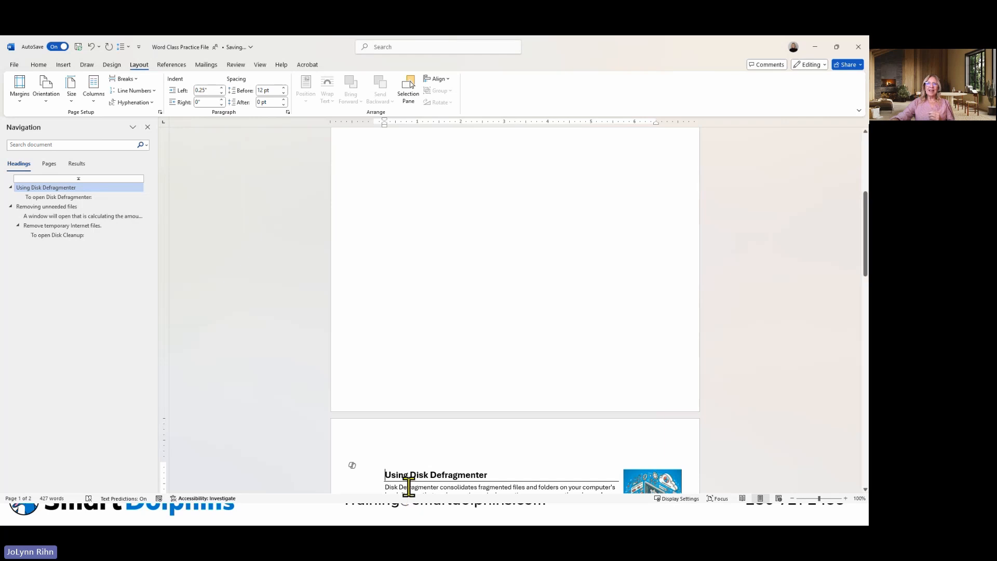
# - Unlink the section 2 header from the previous section and enter "Using Disk Deframenter" in it
pyautogui.scroll(-3, 410, 470)
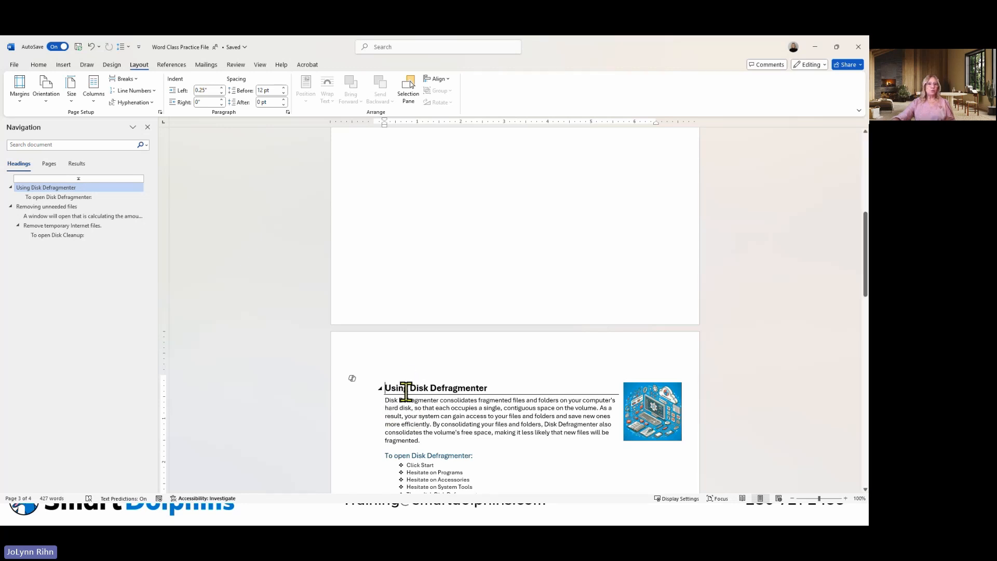
pyautogui.doubleClick(386, 353)
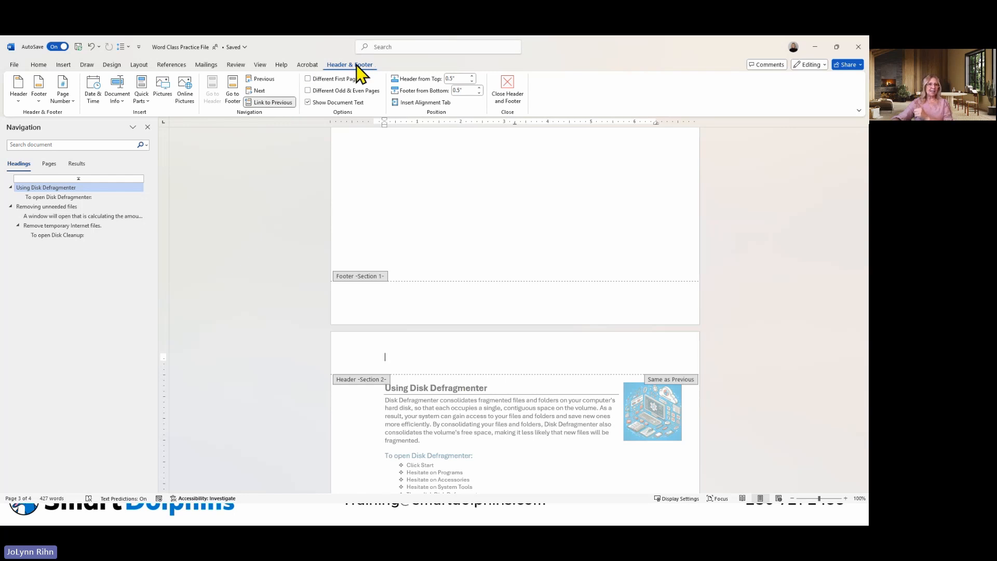
pyautogui.click(264, 104)
pyautogui.scroll(-3, 323, 166)
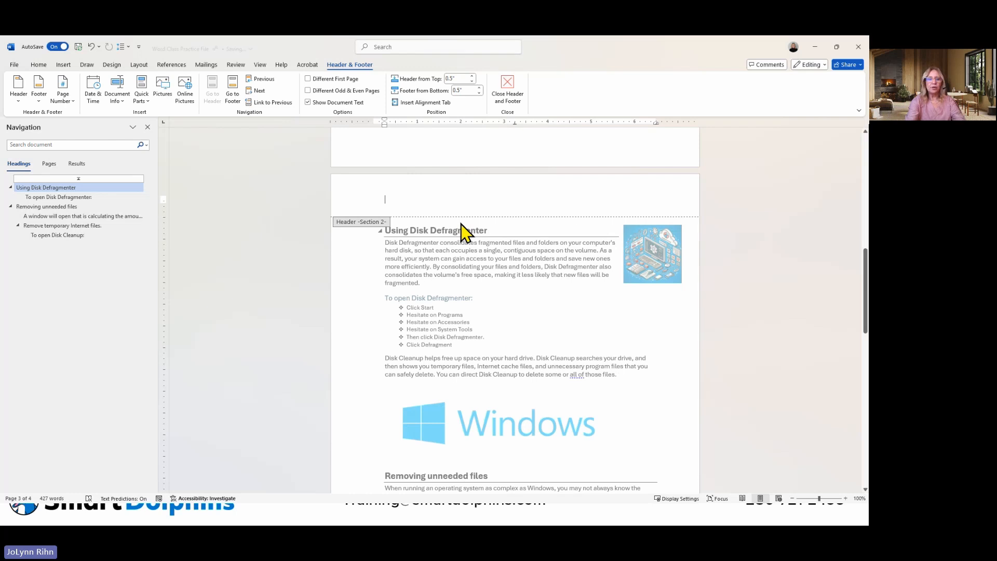
pyautogui.write('Using Disk')
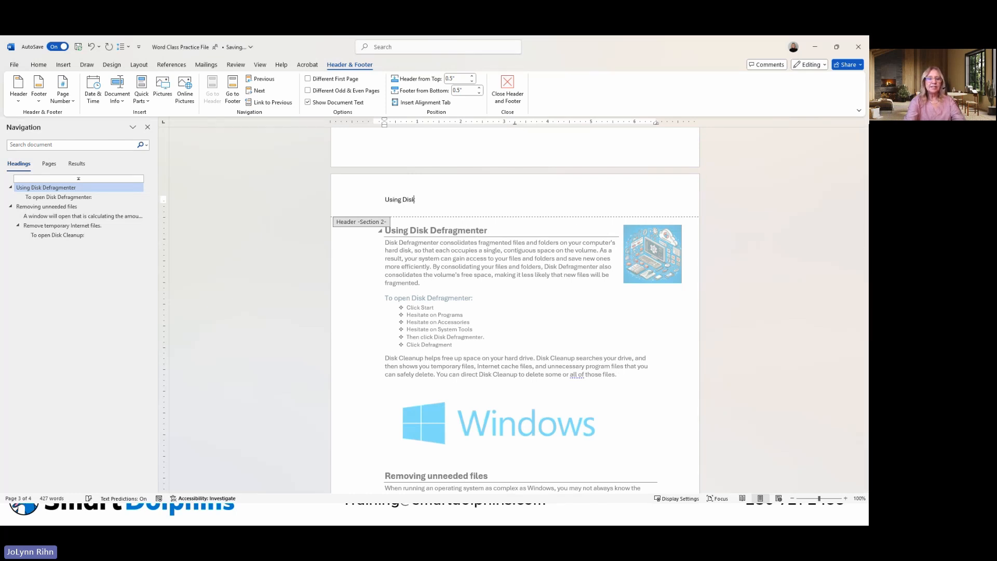
pyautogui.write(' Deframenter')
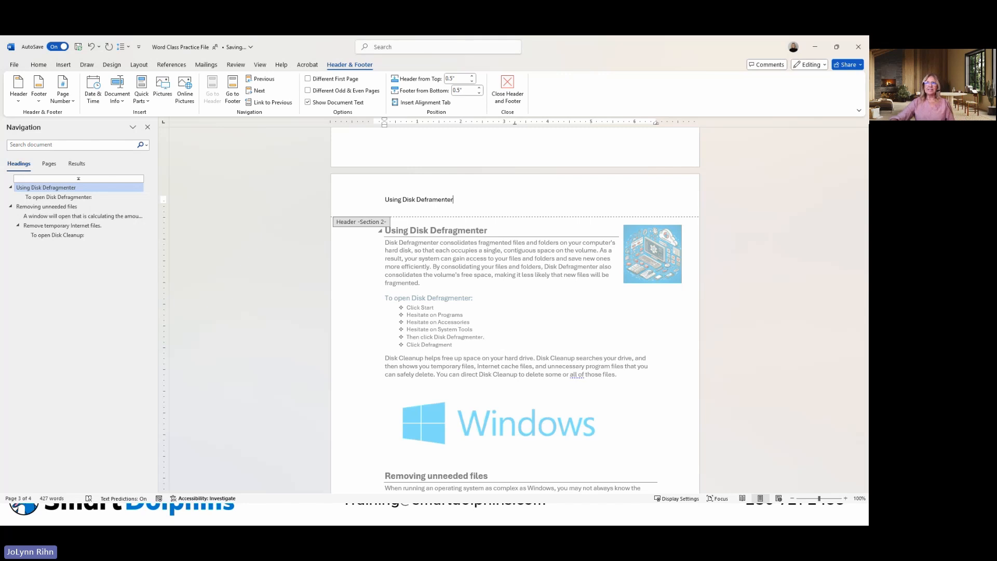
# - Make the section 2 header text bold and larger, and correct its misspelled last word to "Defragmenter"
pyautogui.moveTo(470, 198); pyautogui.dragTo(374, 201)
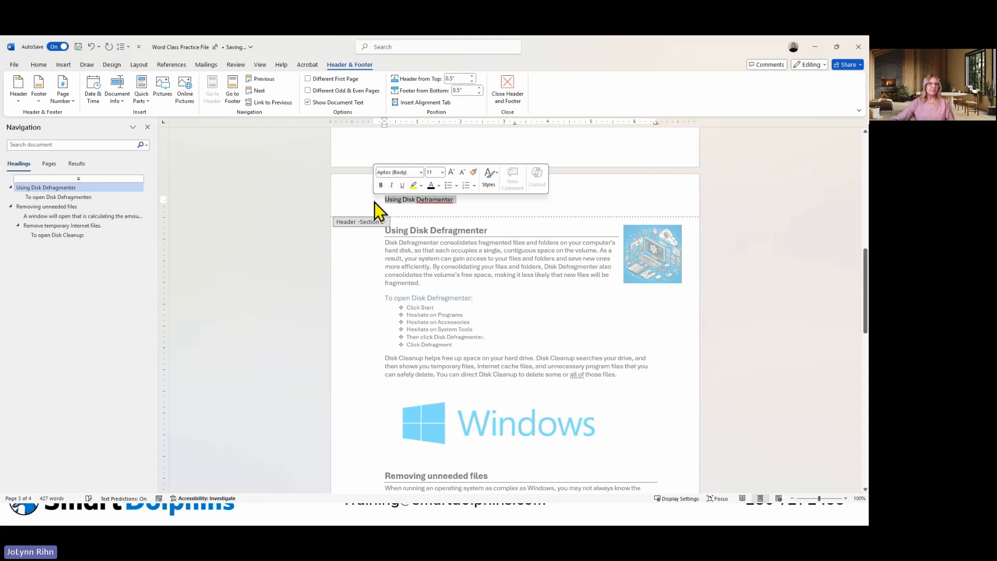
pyautogui.click(380, 185)
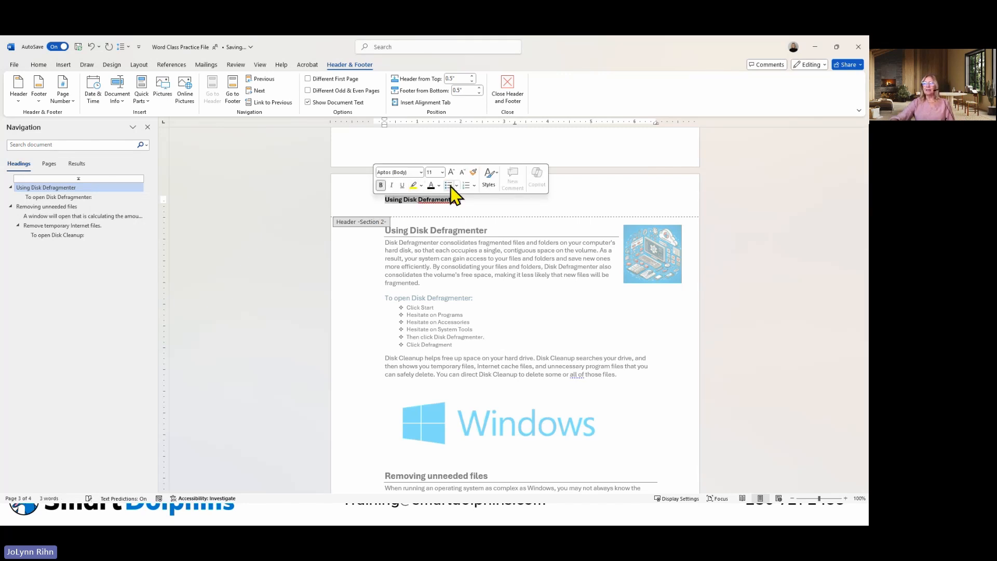
pyautogui.click(451, 173)
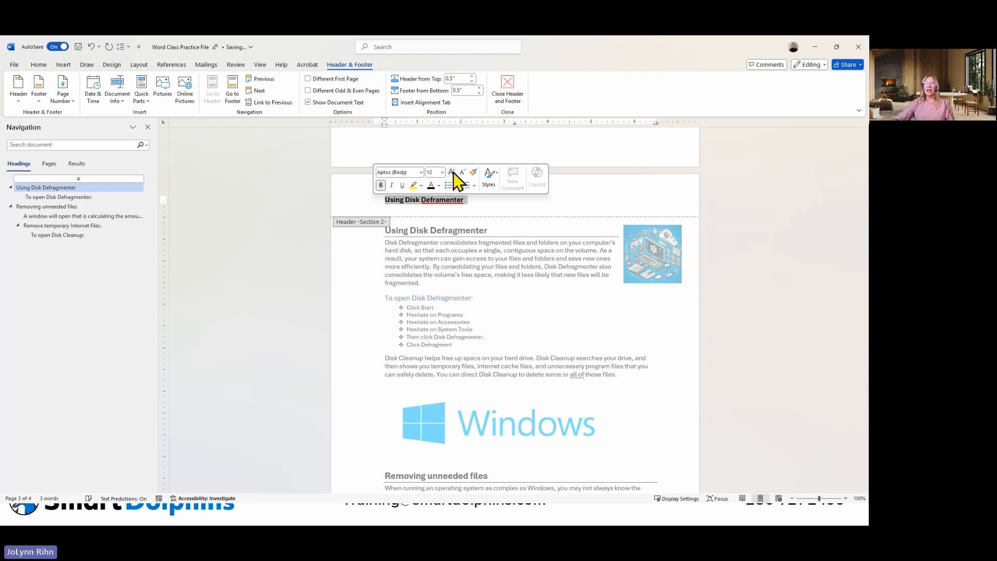
pyautogui.click(451, 172)
pyautogui.rightClick(486, 205)
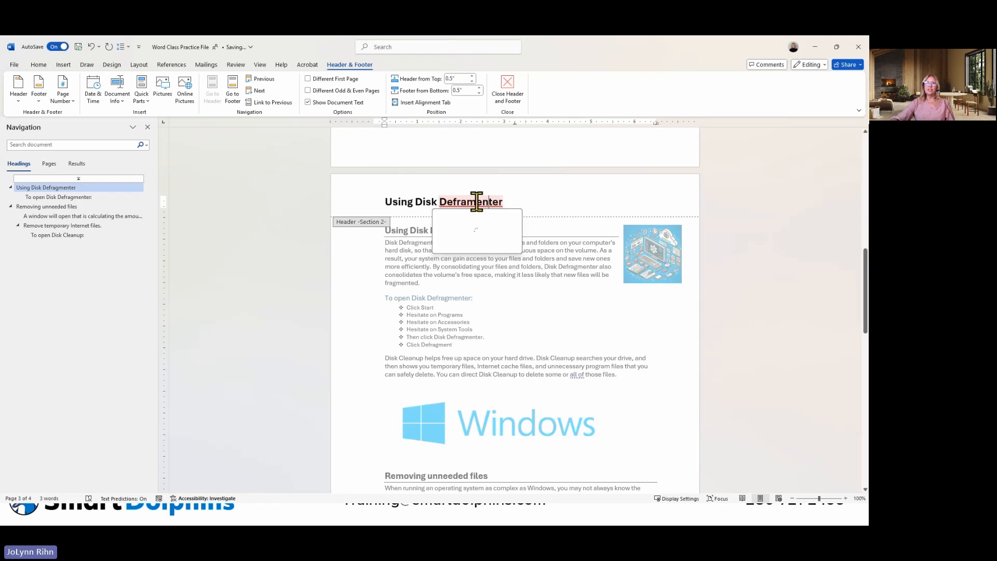
pyautogui.click(466, 232)
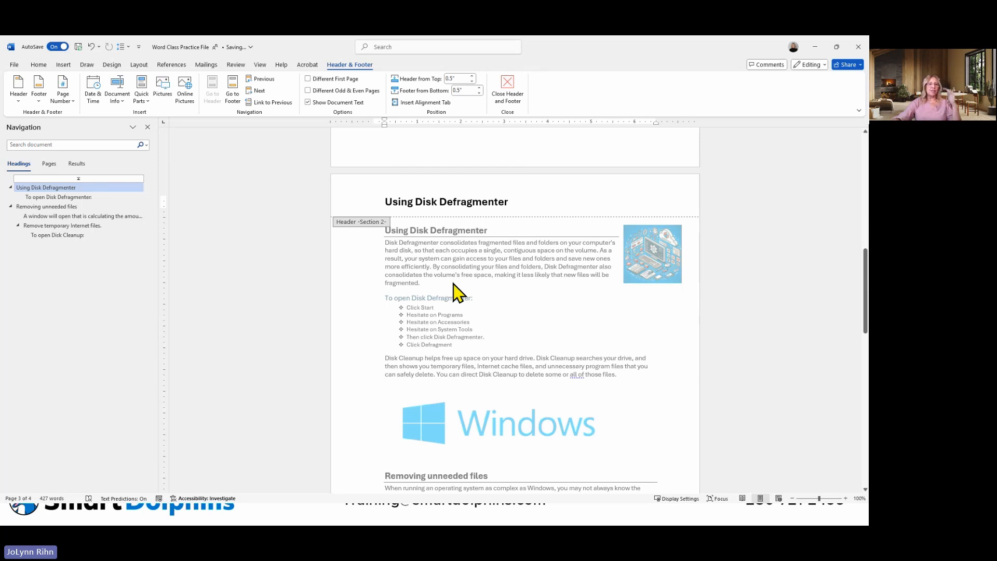
# - Unlink the section 2 footer from the previous section
pyautogui.scroll(-3, 458, 293)
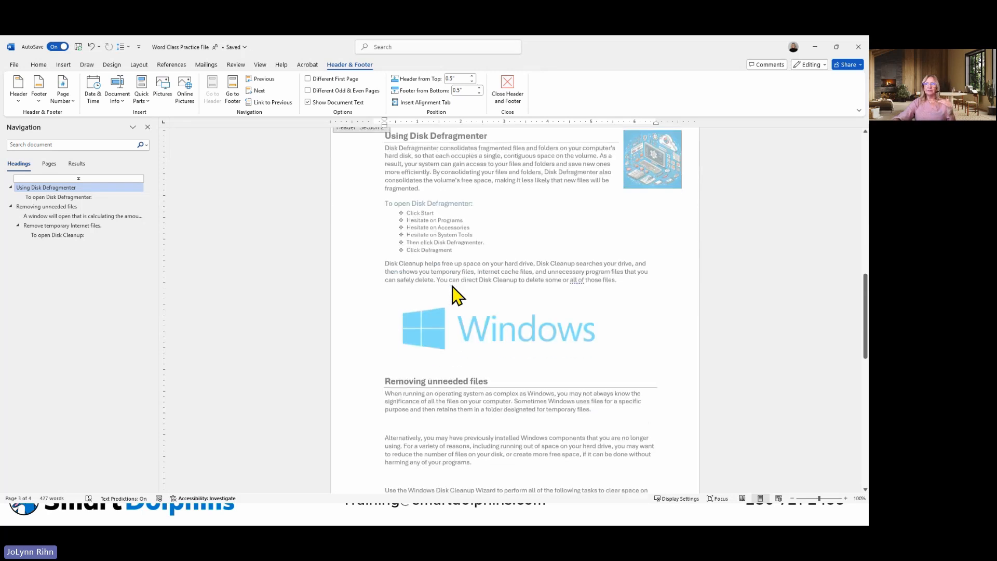
pyautogui.scroll(-5, 458, 297)
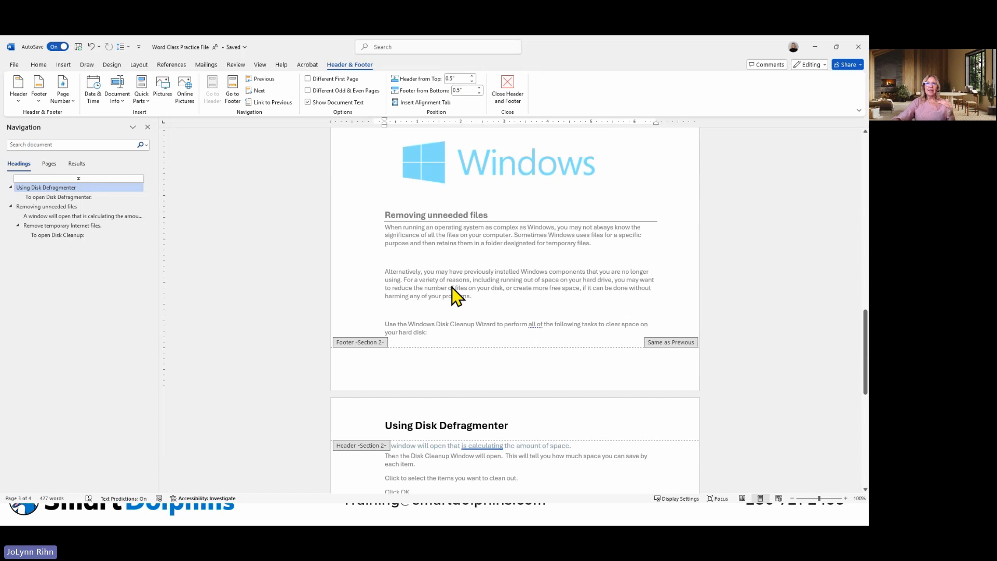
pyautogui.click(413, 366)
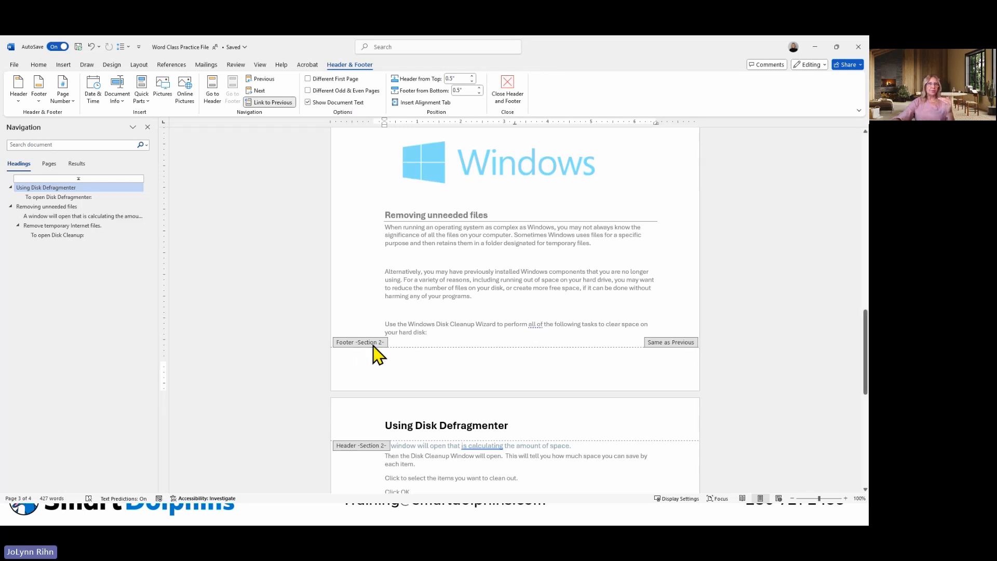
pyautogui.click(267, 104)
# - Insert the built-in Retrospect footer in section 2
pyautogui.scroll(3, 306, 168)
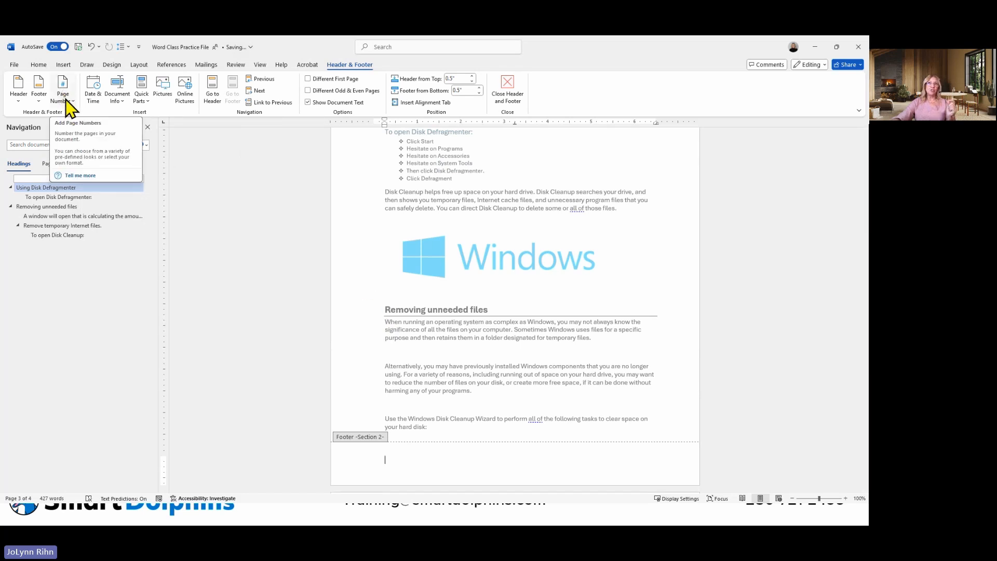
pyautogui.click(39, 94)
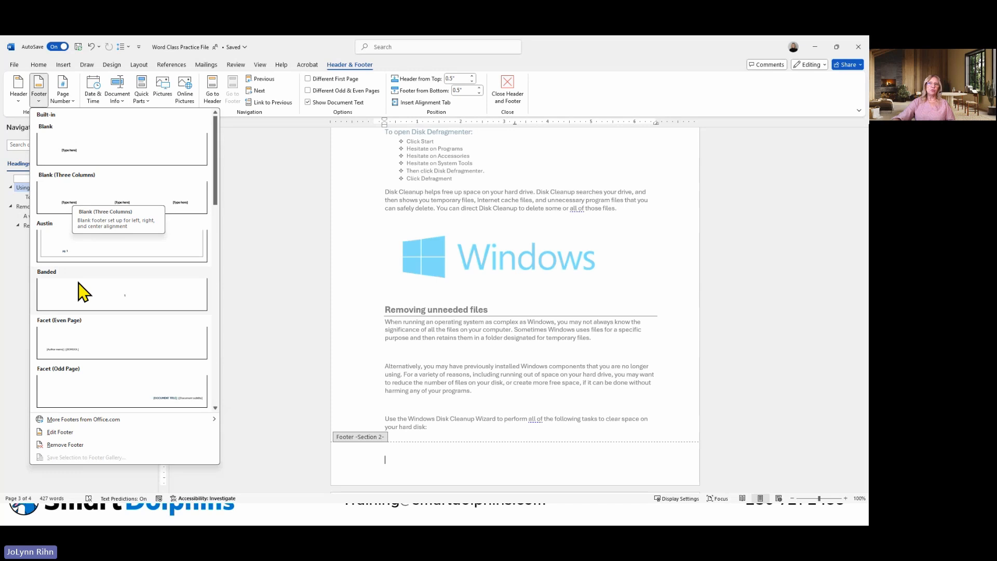
pyautogui.scroll(-5, 83, 292)
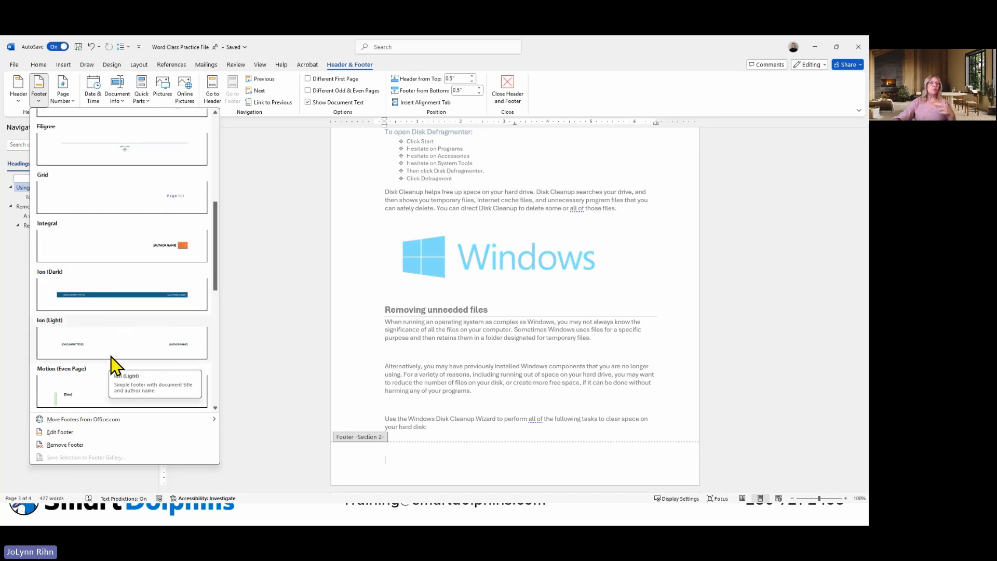
pyautogui.scroll(-3, 111, 357)
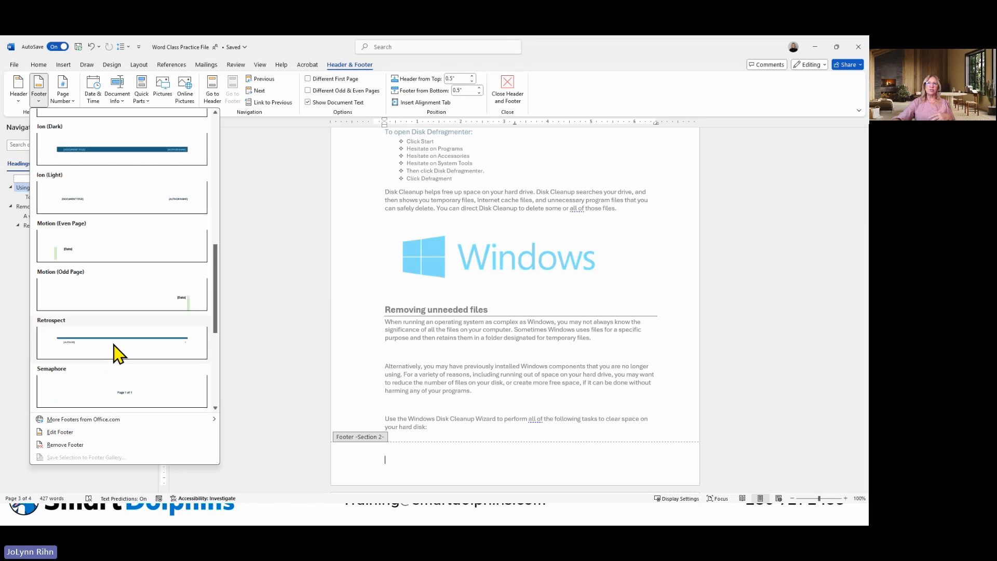
pyautogui.click(86, 339)
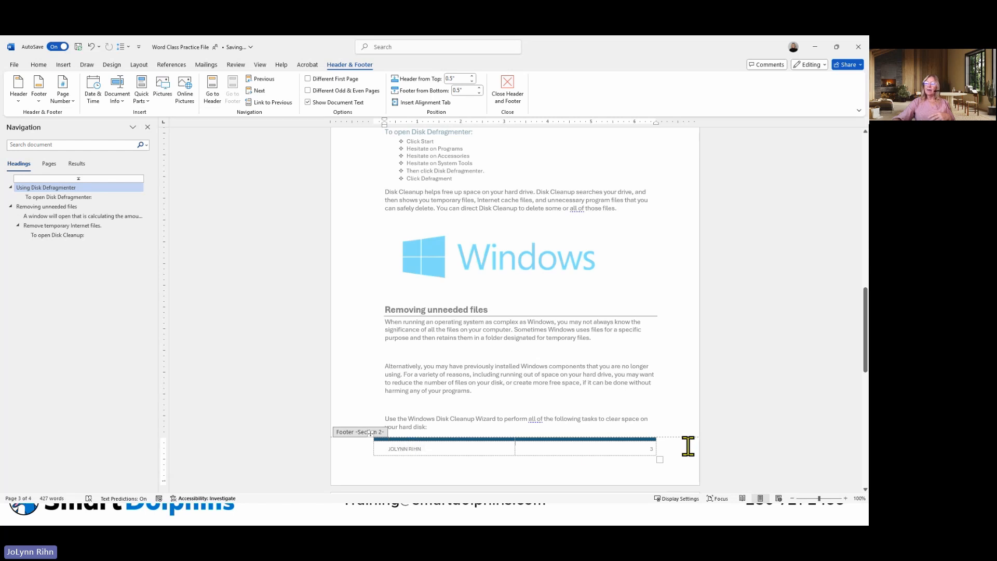
# - Set the page numbering of section 2 to start at 1 and return to the document body
pyautogui.click(651, 450)
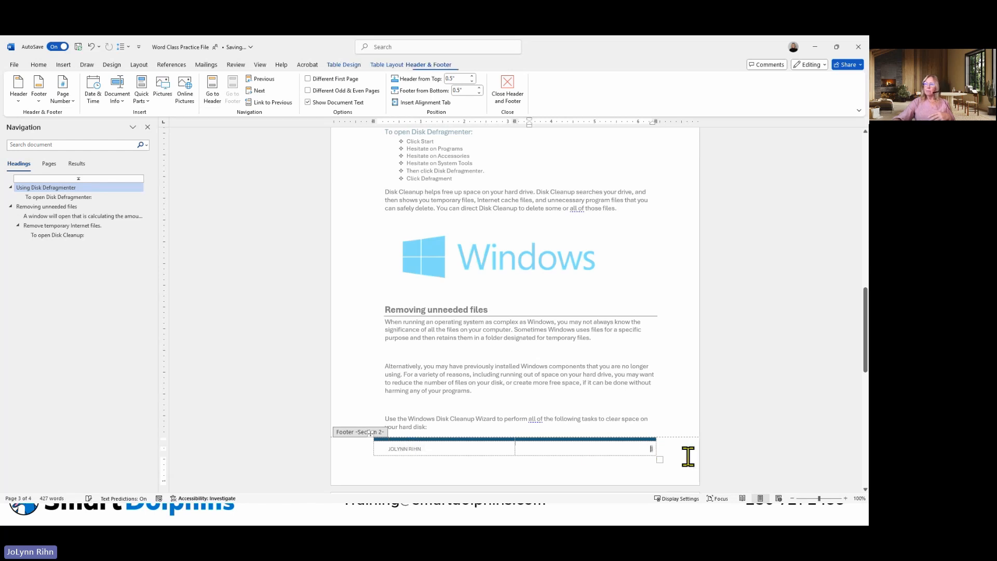
pyautogui.doubleClick(653, 450)
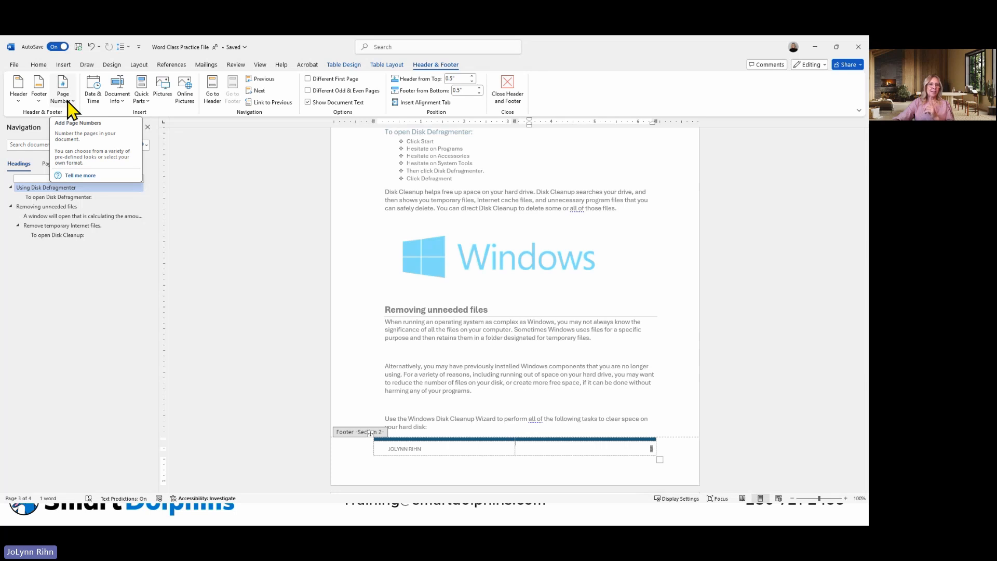
pyautogui.click(71, 104)
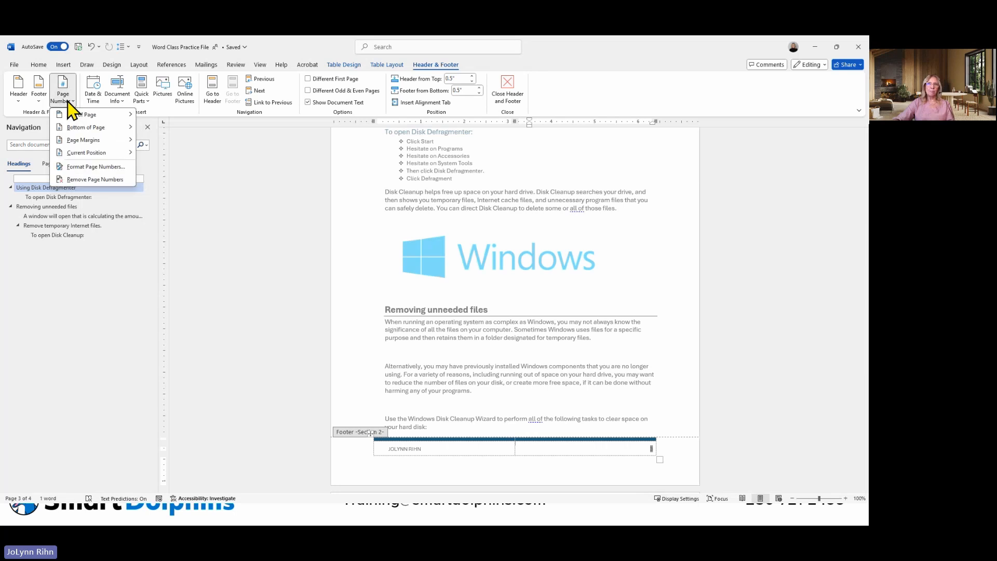
pyautogui.click(93, 168)
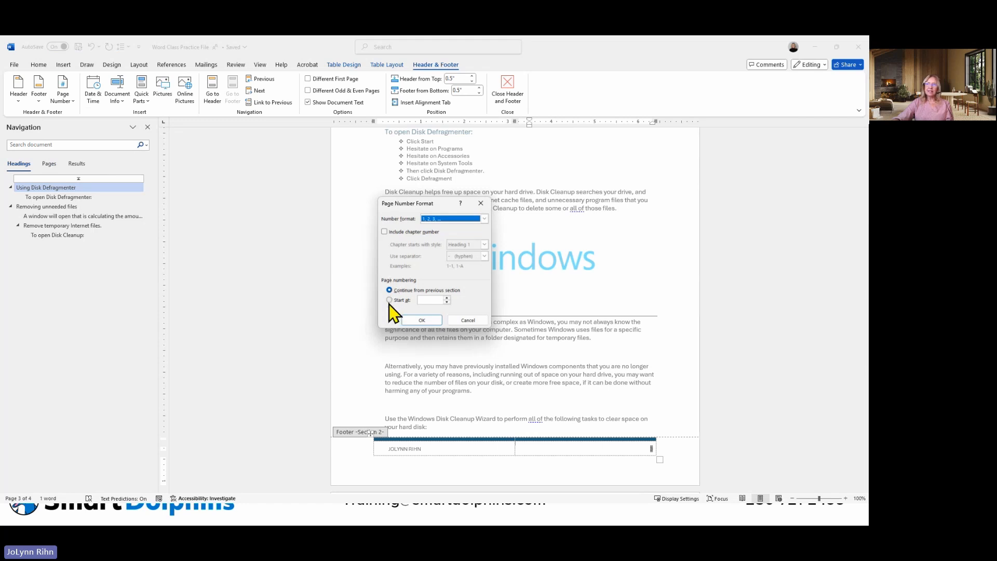
pyautogui.click(393, 300)
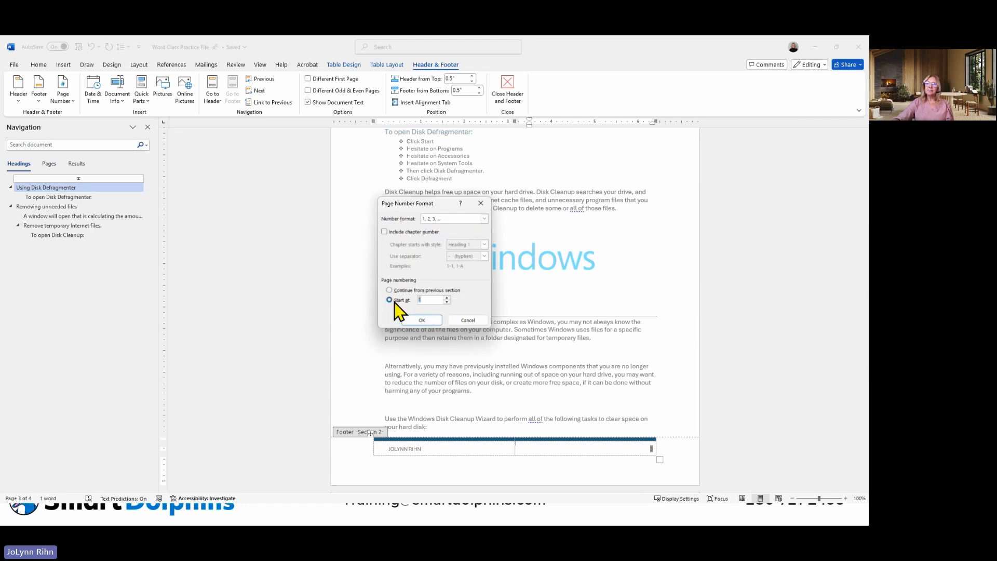
pyautogui.click(427, 320)
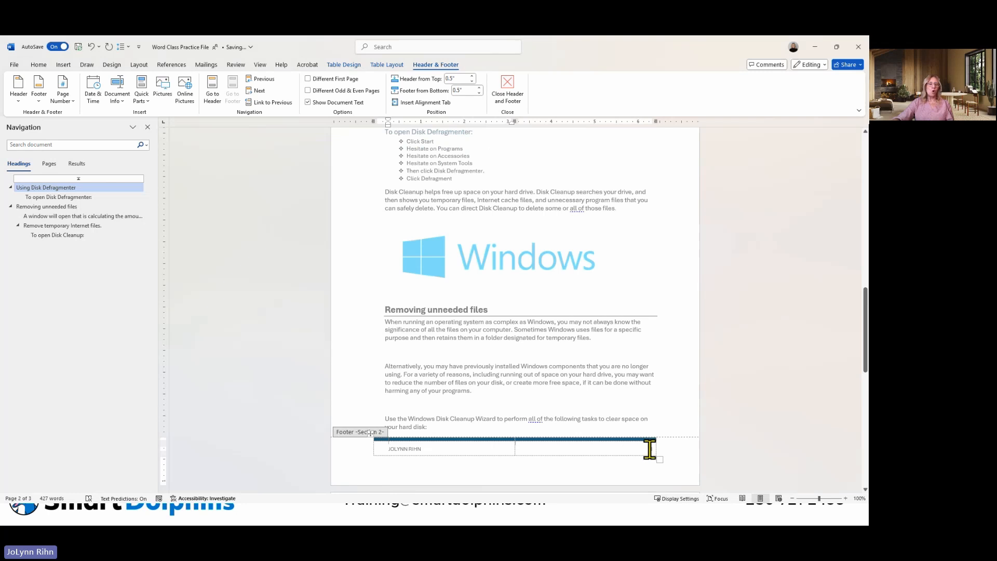
pyautogui.scroll(10, 494, 325)
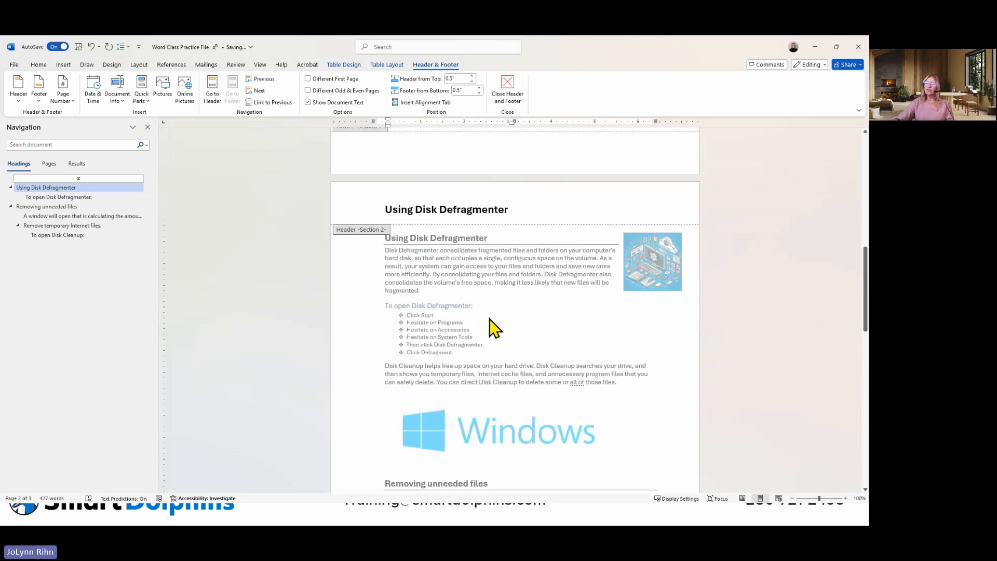
pyautogui.doubleClick(472, 227)
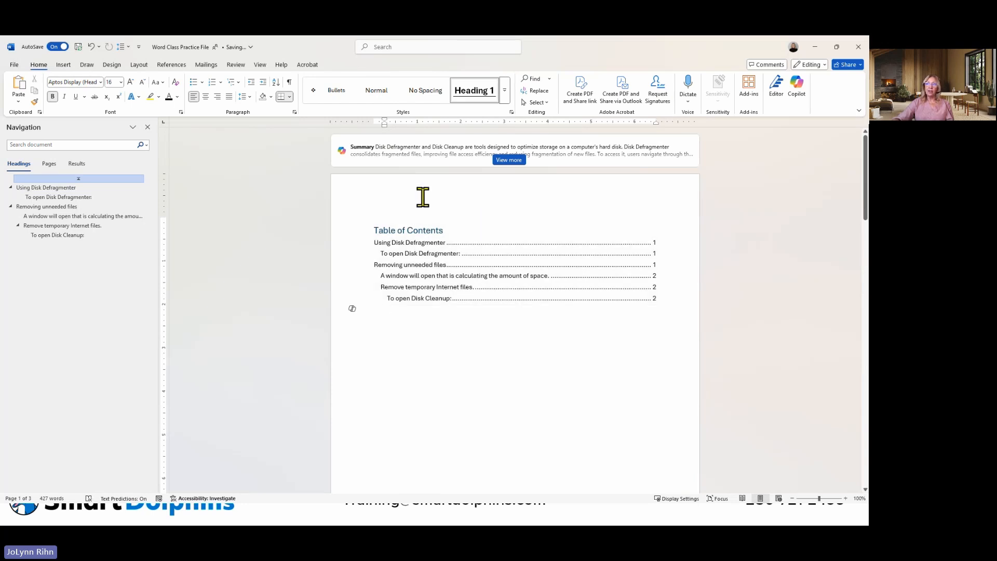
# - Review the section 2 header and body text, and return to the table of contents page
pyautogui.scroll(-3, 443, 255)
pyautogui.scroll(-4, 445, 280)
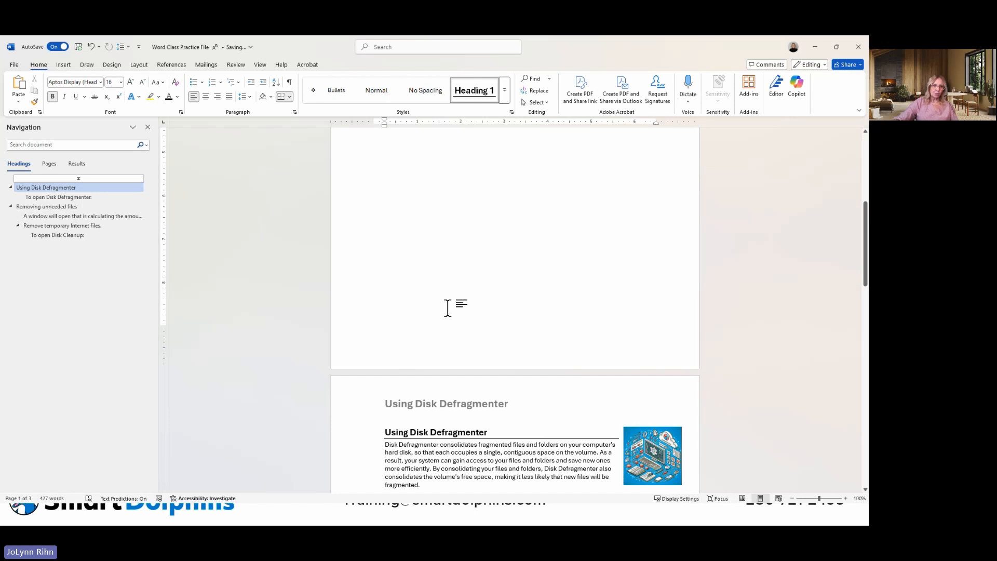
pyautogui.click(477, 444)
pyautogui.scroll(-1, 480, 431)
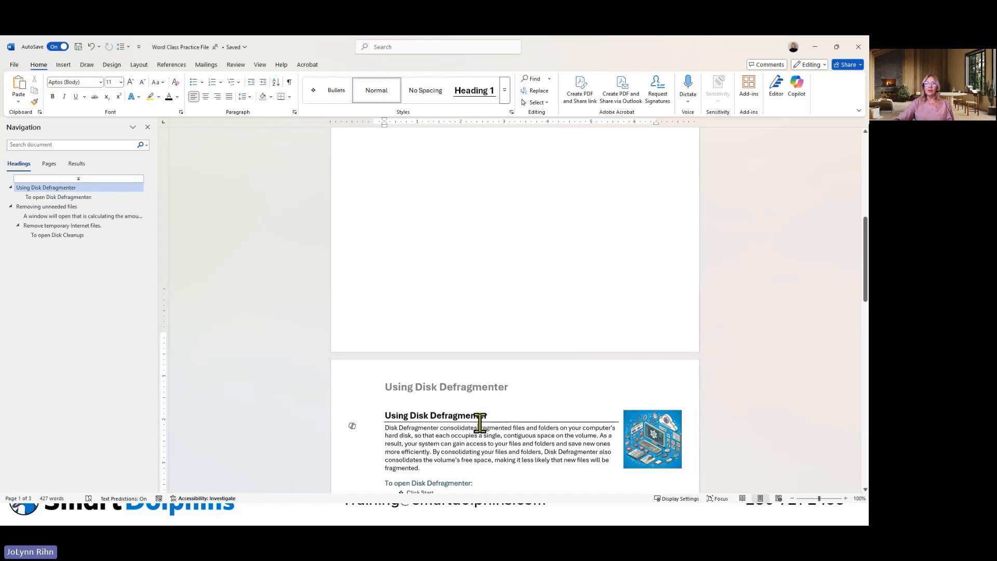
pyautogui.scroll(-10, 480, 423)
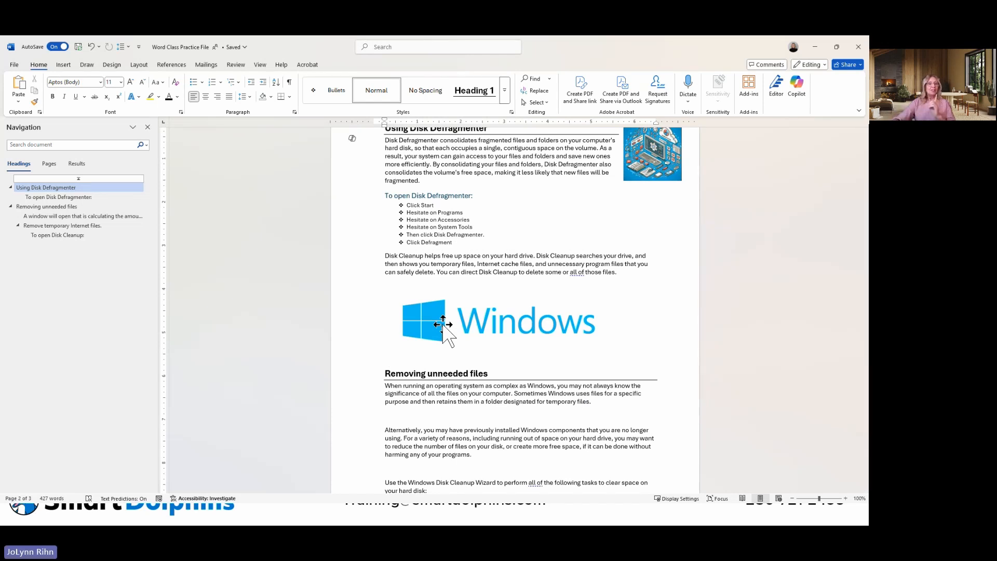
pyautogui.scroll(15, 443, 324)
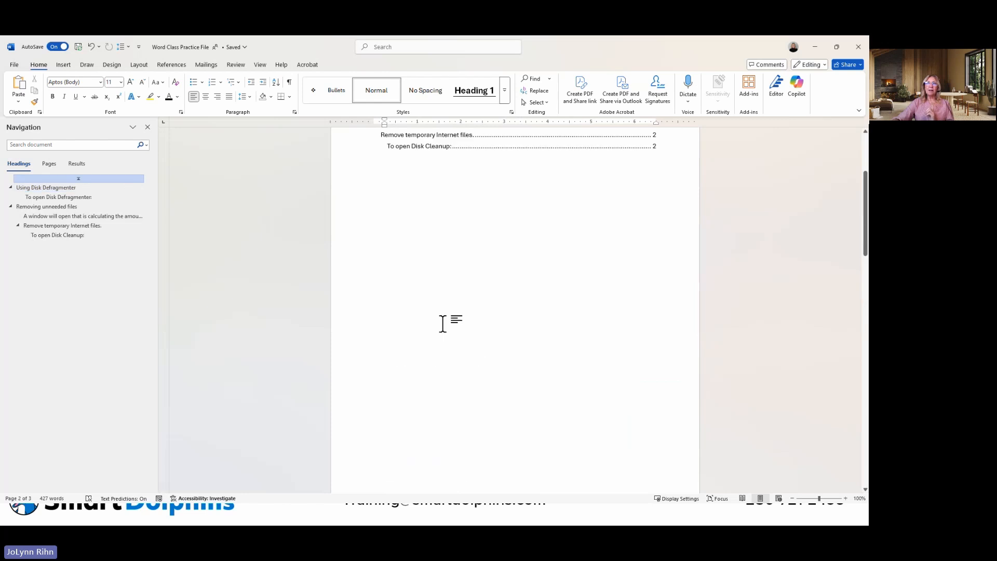
pyautogui.scroll(1, 443, 325)
pyautogui.click(442, 306)
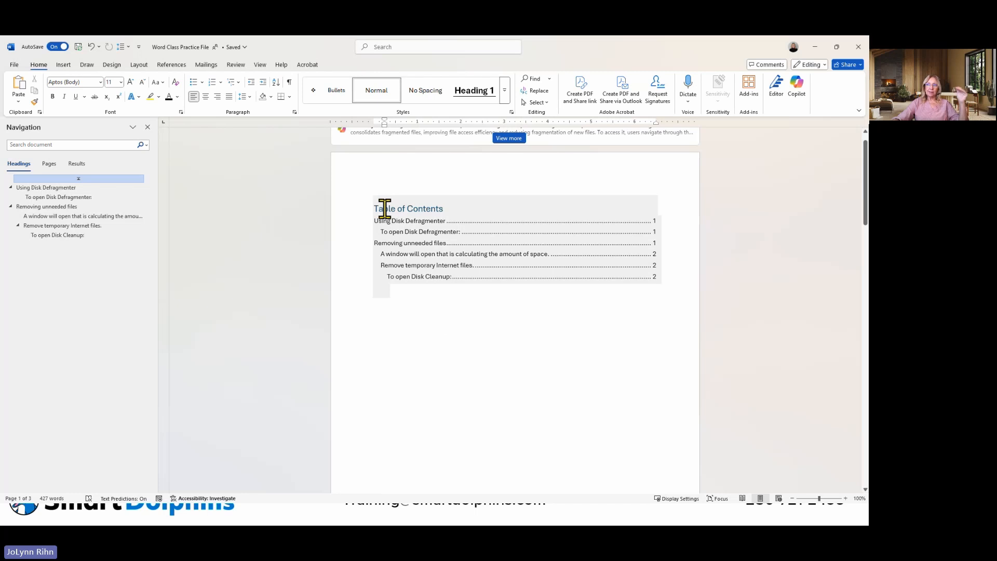
# - Update the entire table of contents, including its entries and page numbers
pyautogui.click(385, 208)
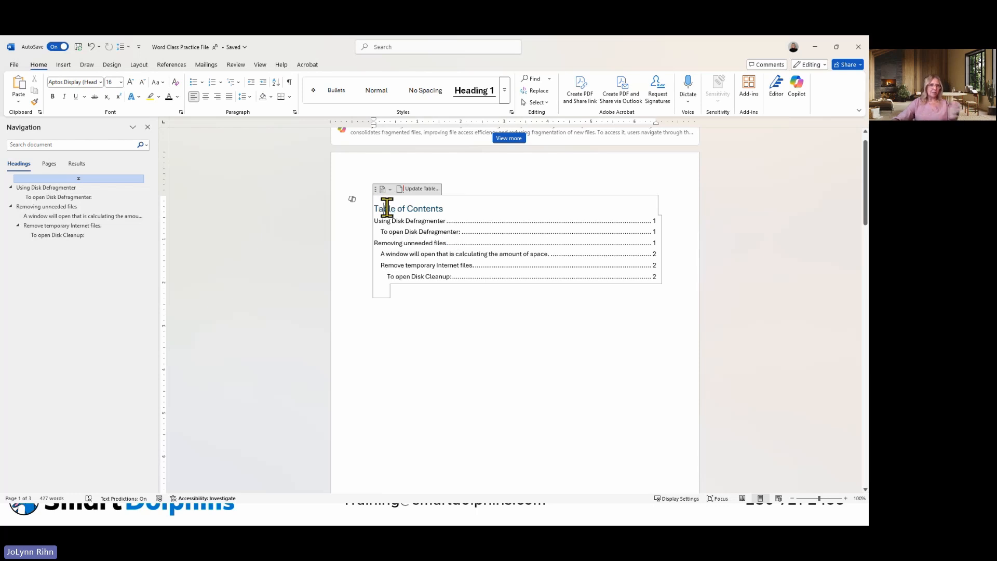
pyautogui.click(414, 190)
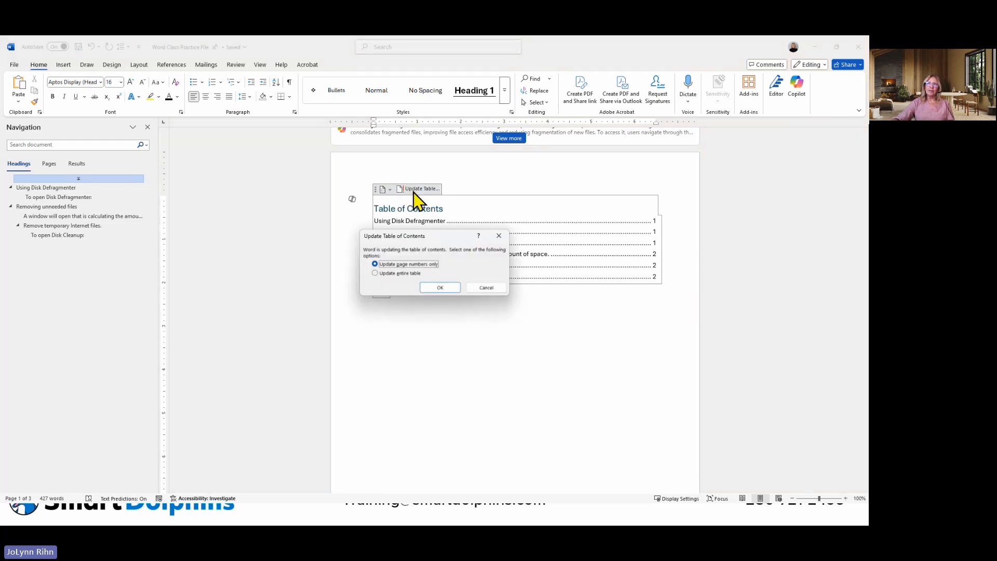
pyautogui.click(387, 274)
pyautogui.click(438, 288)
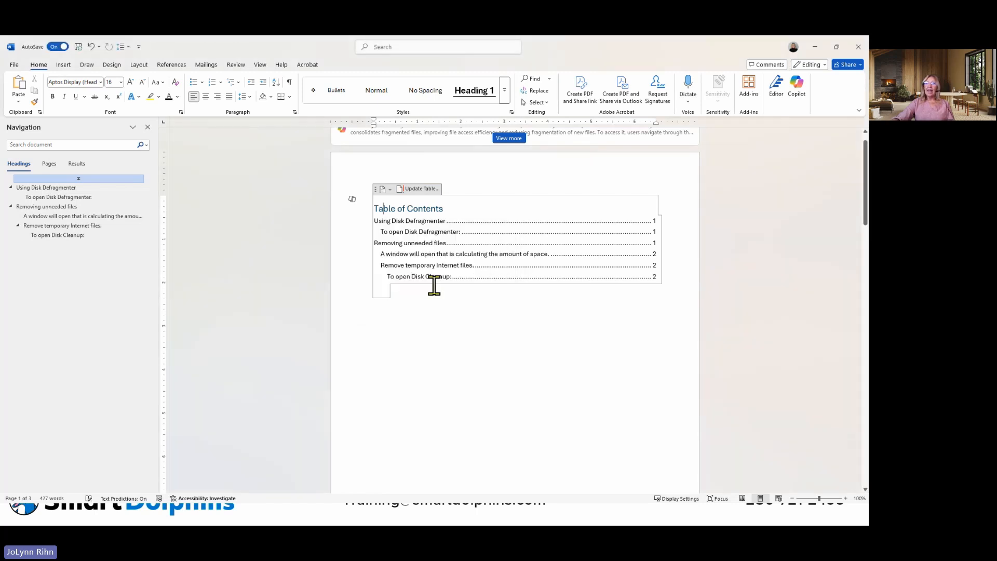